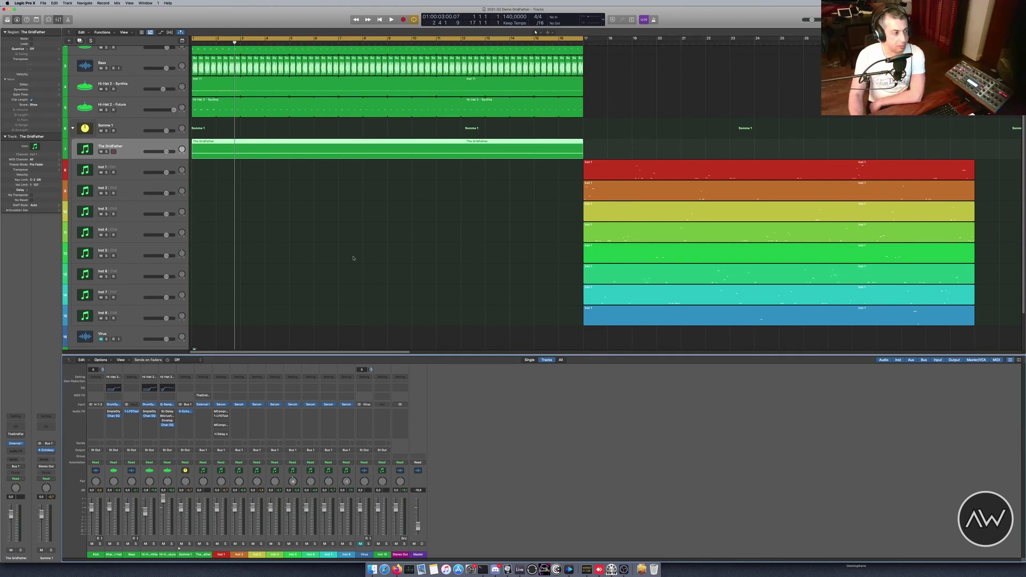
Go through the Kick, Sharp Hi-Hat, Bass and both Hi-Hat 2 tracks one by one, and play back a few bars of the loop
scroll(311, 271, up, 2)
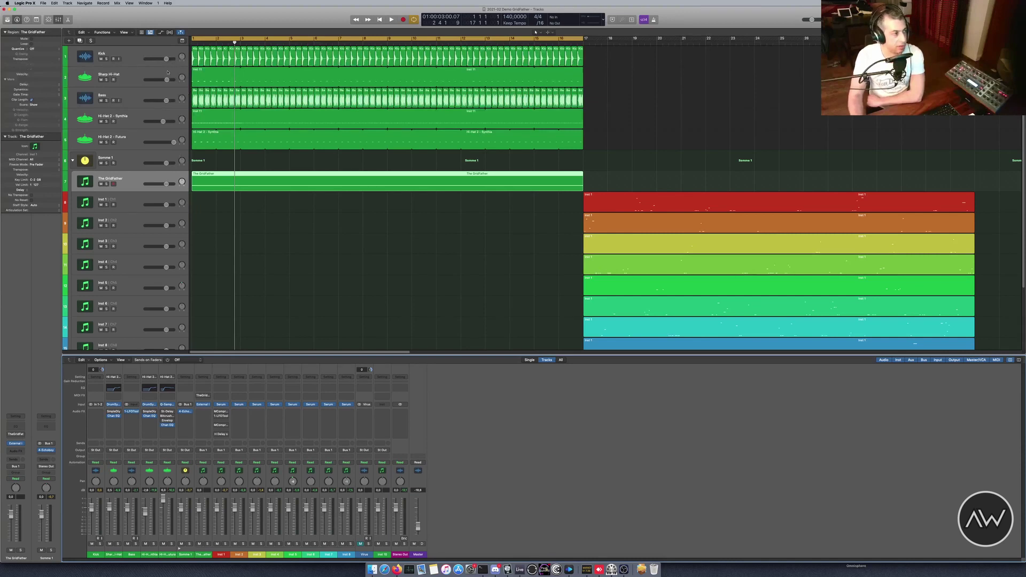
click(136, 55)
click(169, 80)
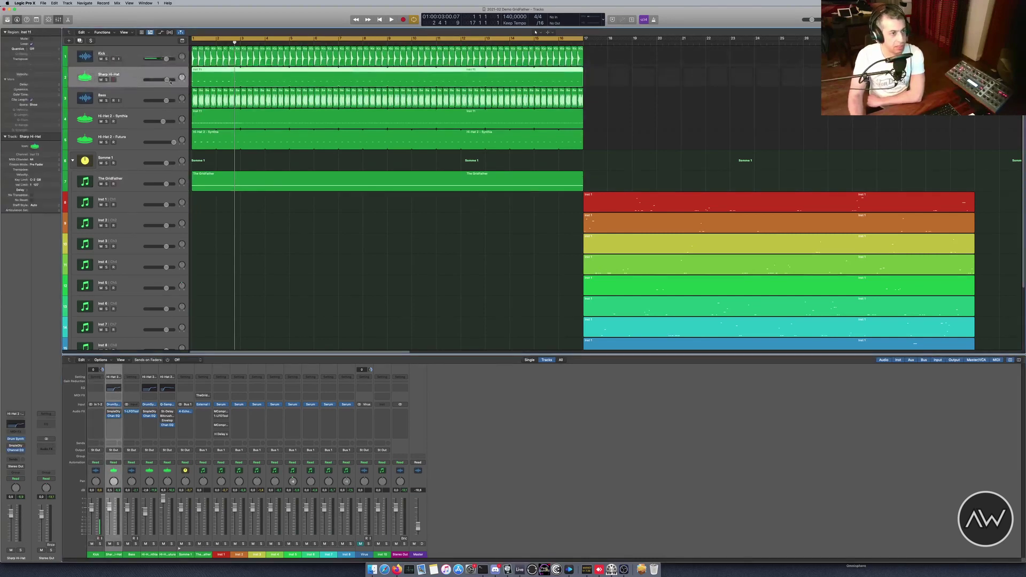
click(133, 95)
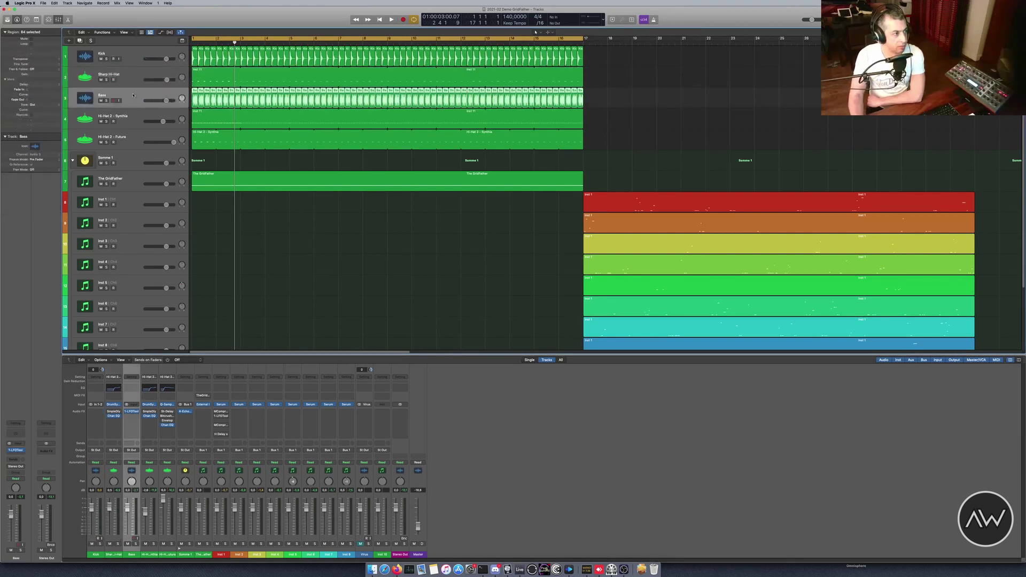
click(132, 120)
click(129, 137)
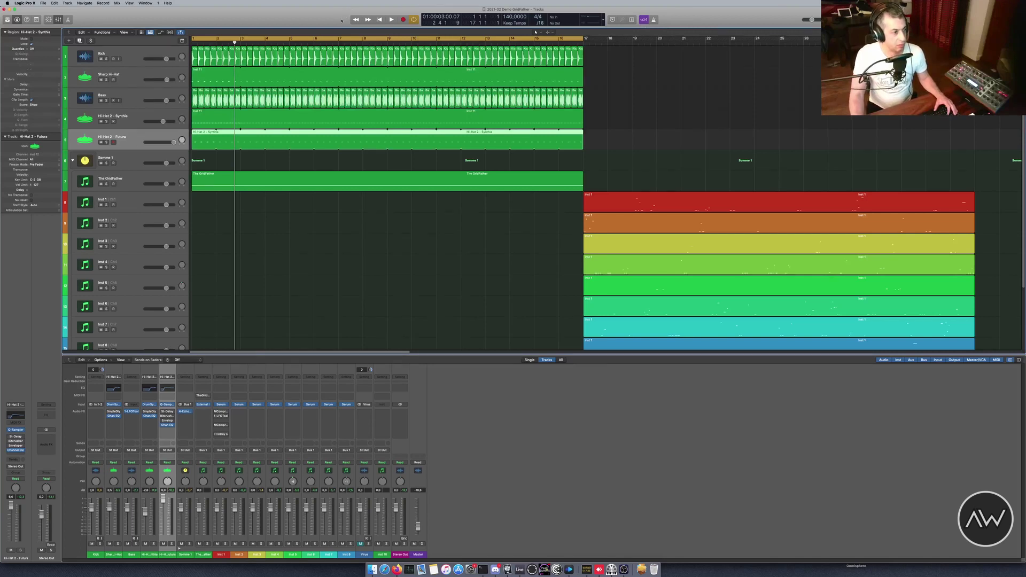
key(space)
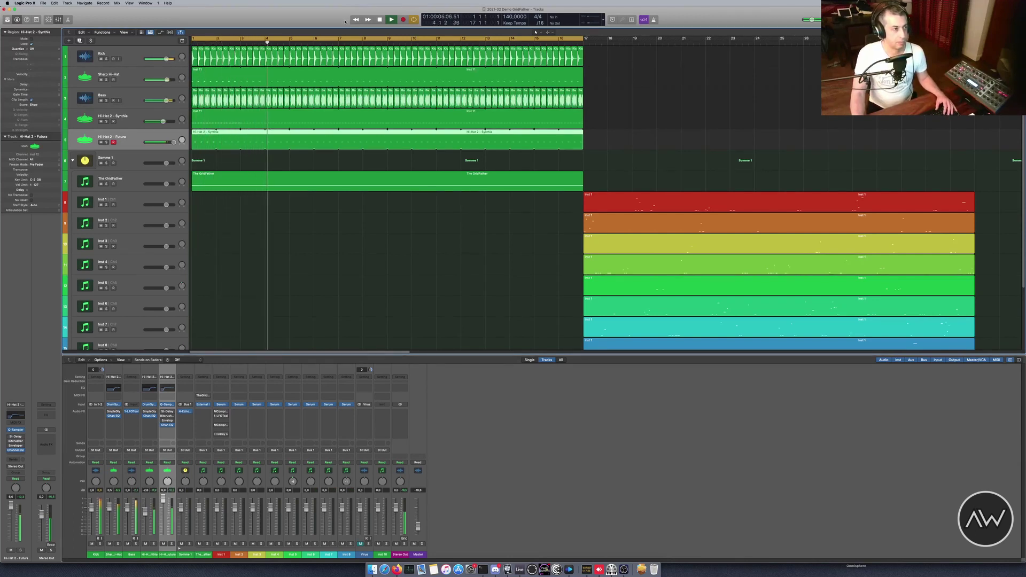
key(space)
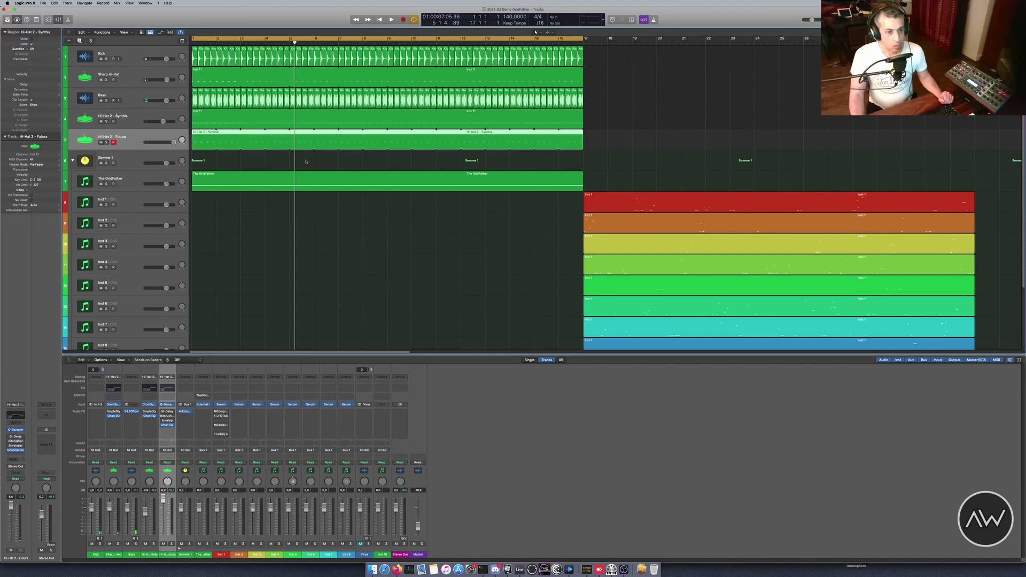
Collapse the Somme 1 track stack and expand it again to show its subtracks
scroll(306, 161, down, 3)
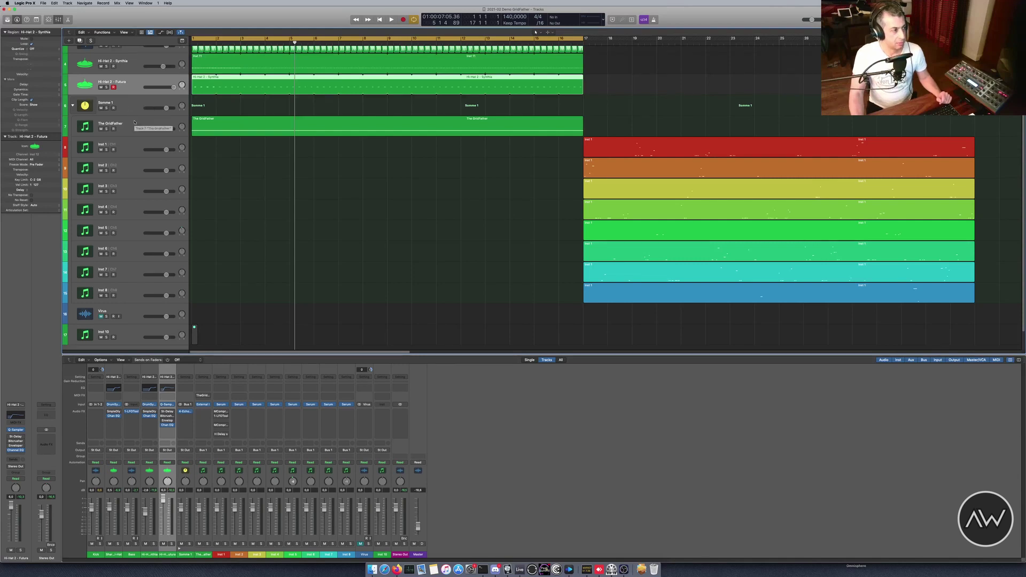
click(74, 105)
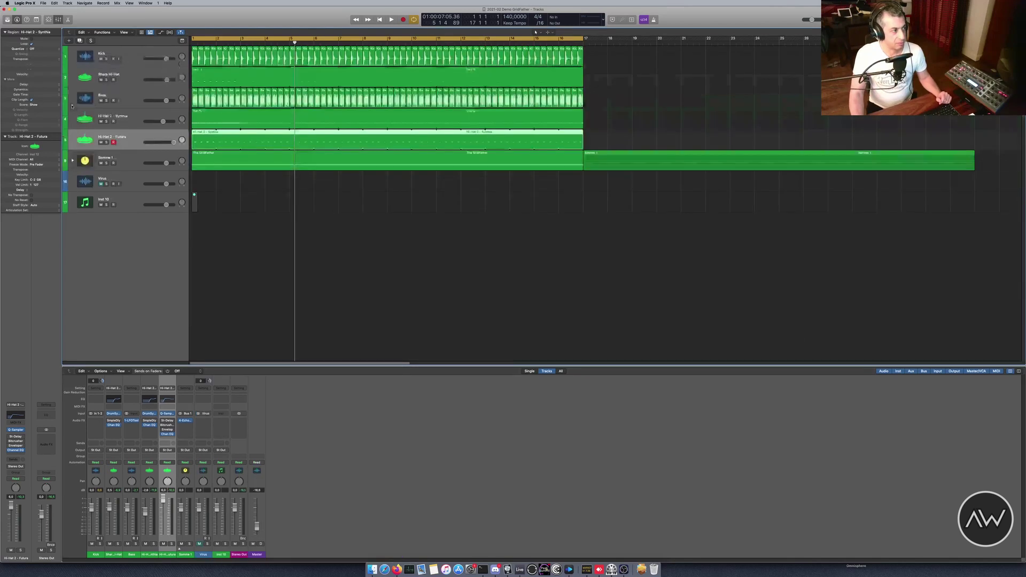
click(73, 161)
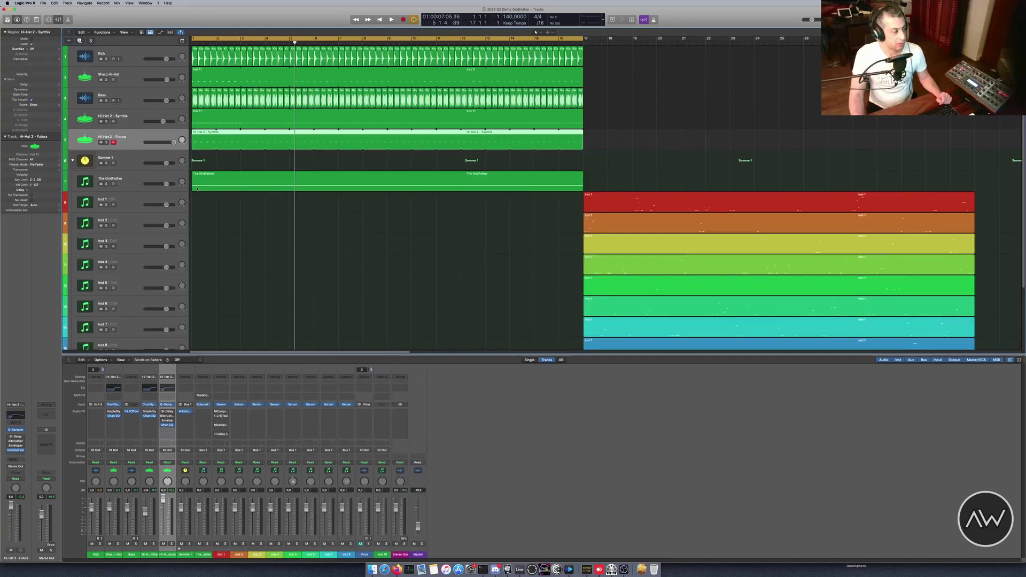
Open The GridFather track's External Instrument, move its window clear of the regions, examine its MIDI destination settings and close it
click(155, 182)
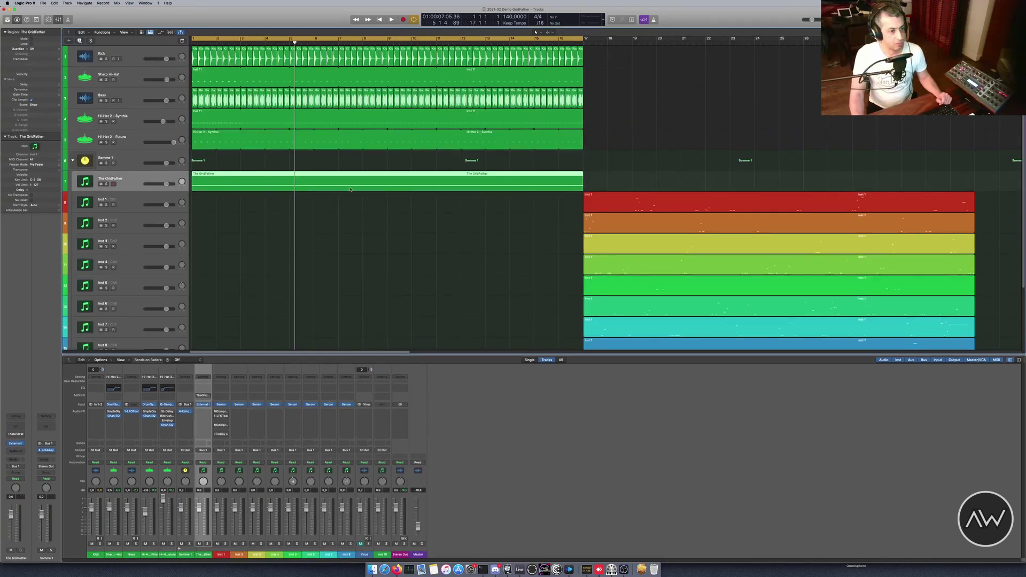
scroll(91, 276, down, 1)
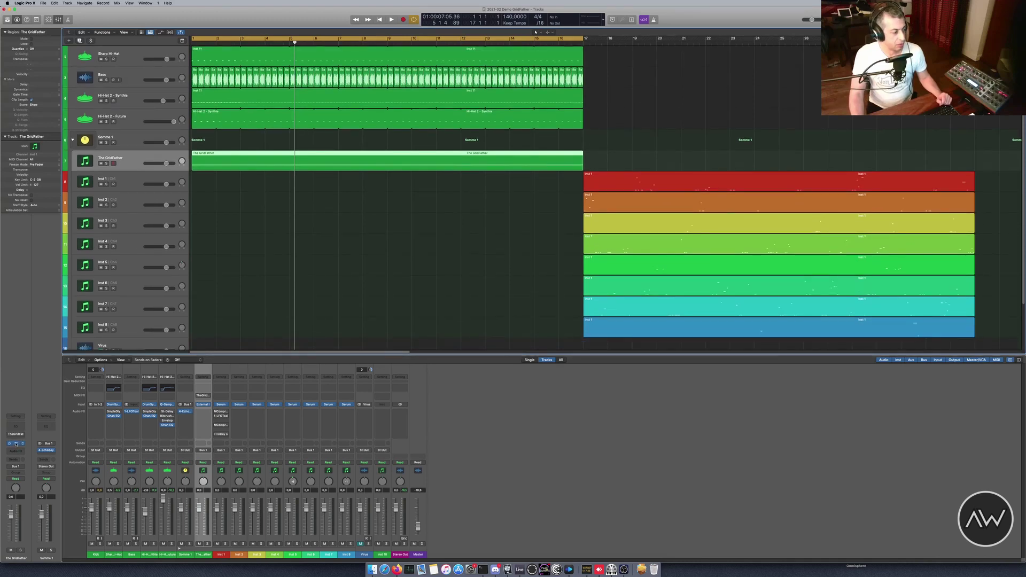
click(16, 444)
drag(364, 74, 449, 186)
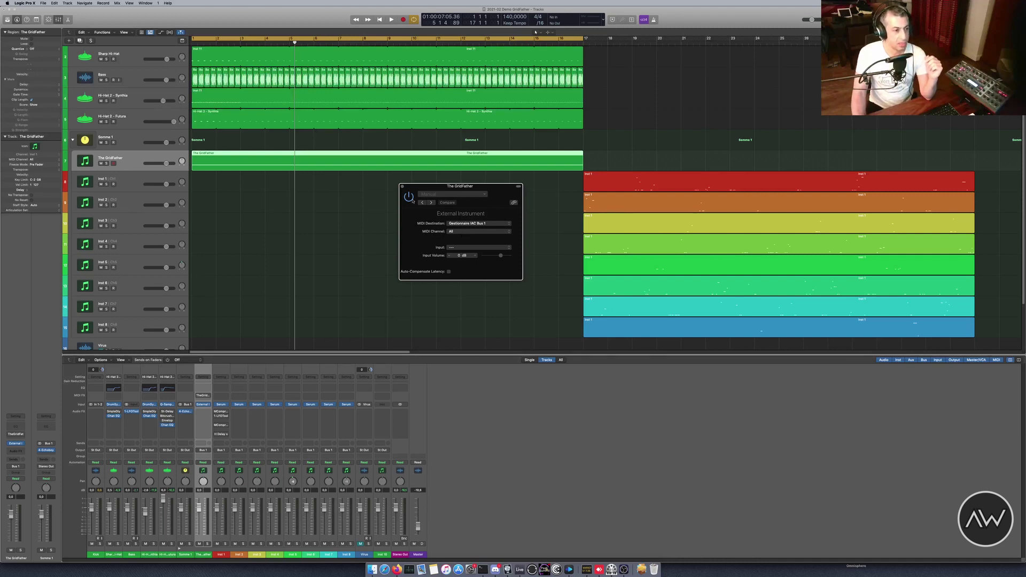
click(402, 187)
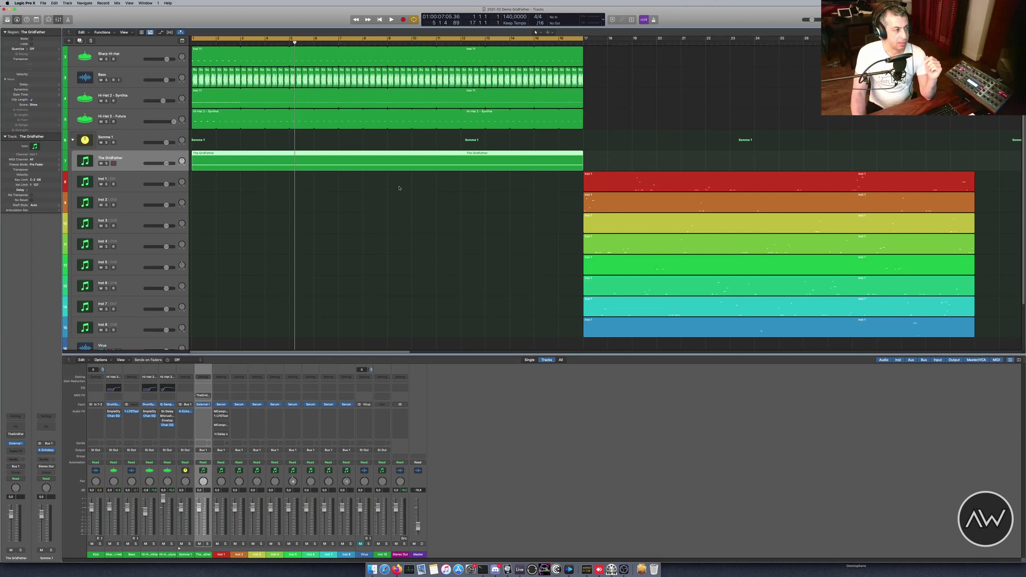
Step through the instrument tracks from Inst 1 down to Inst 5 and back up to Inst 1 to view their settings
click(132, 187)
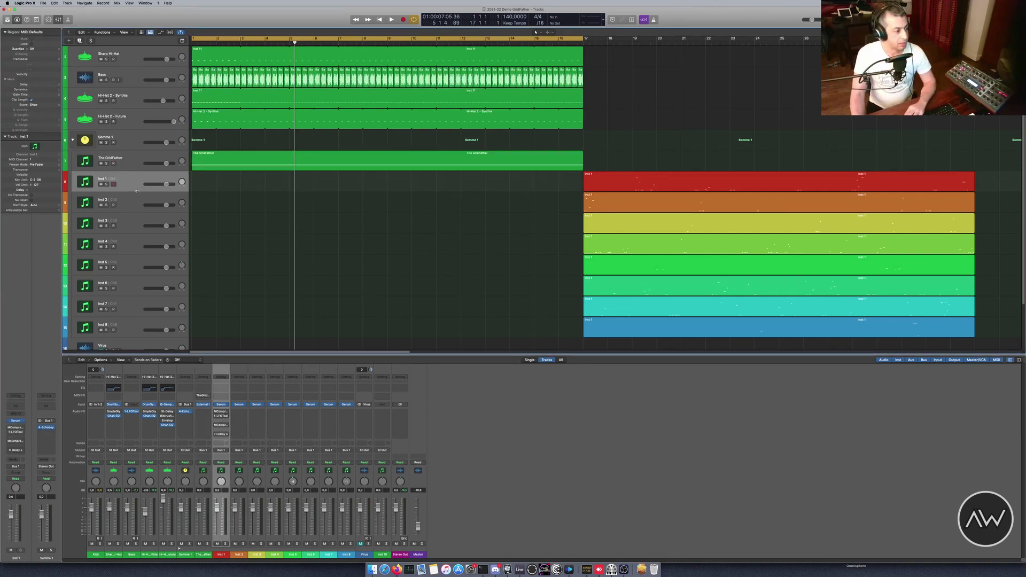
key(Down)
key(Up)
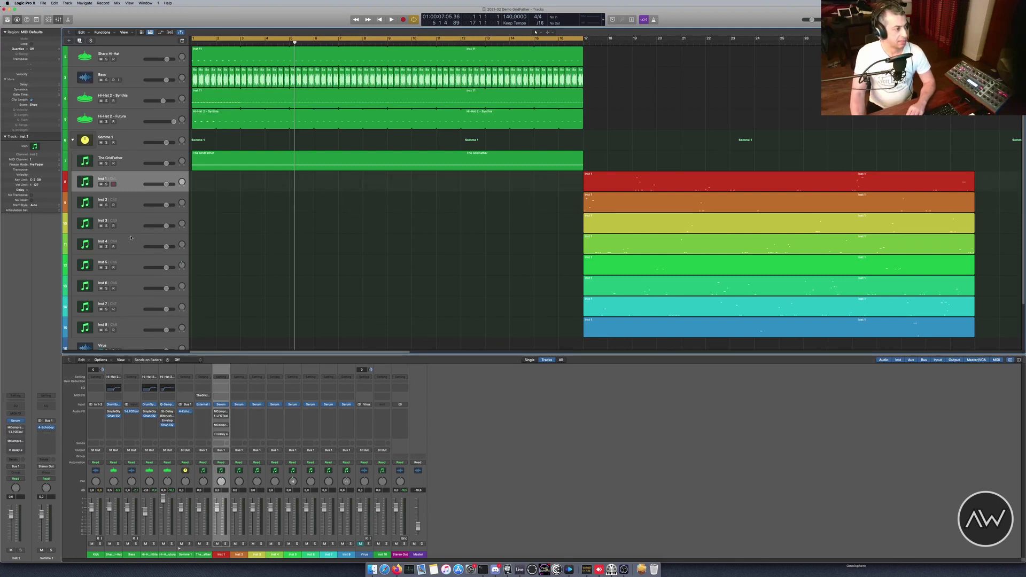
key(Down)
key(Down)
key(Down)
key(Down)
key(Up)
key(Up)
key(Up)
key(Up)
key(Up)
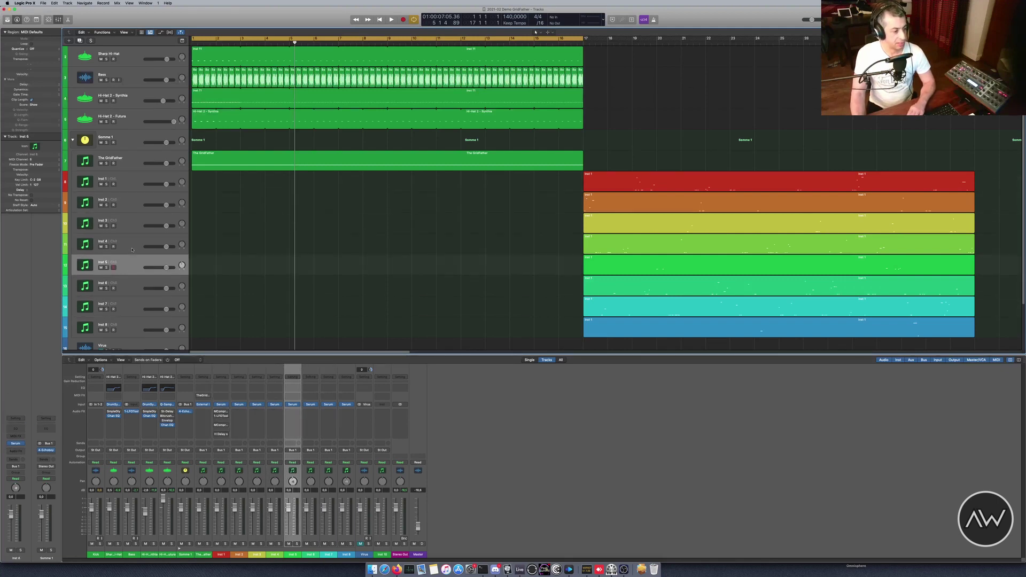
key(Up)
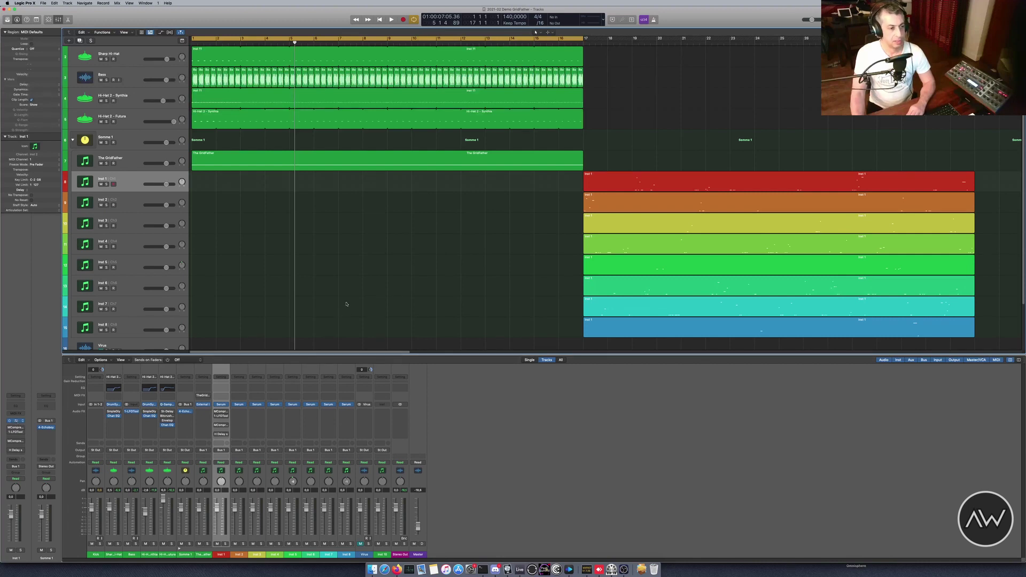
Show the Serum instruments on Inst 1 and Inst 2 in turn, closing each plug-in window after viewing it
key(v)
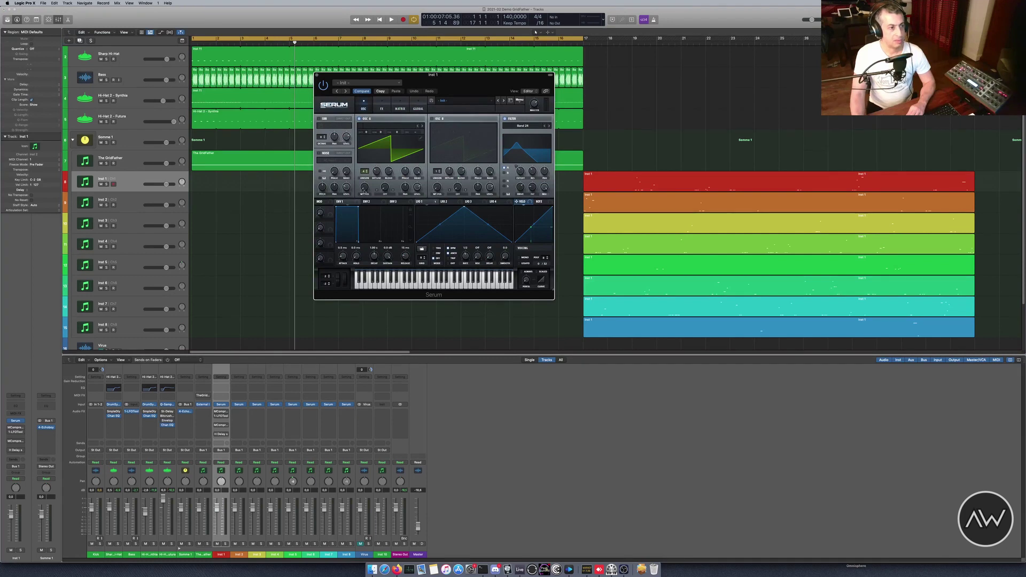
click(317, 76)
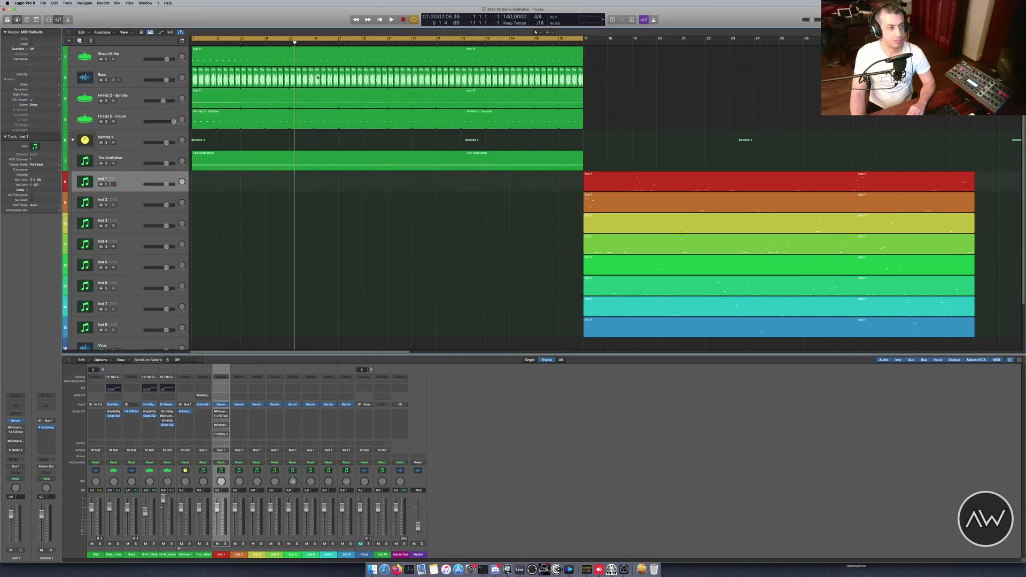
click(136, 204)
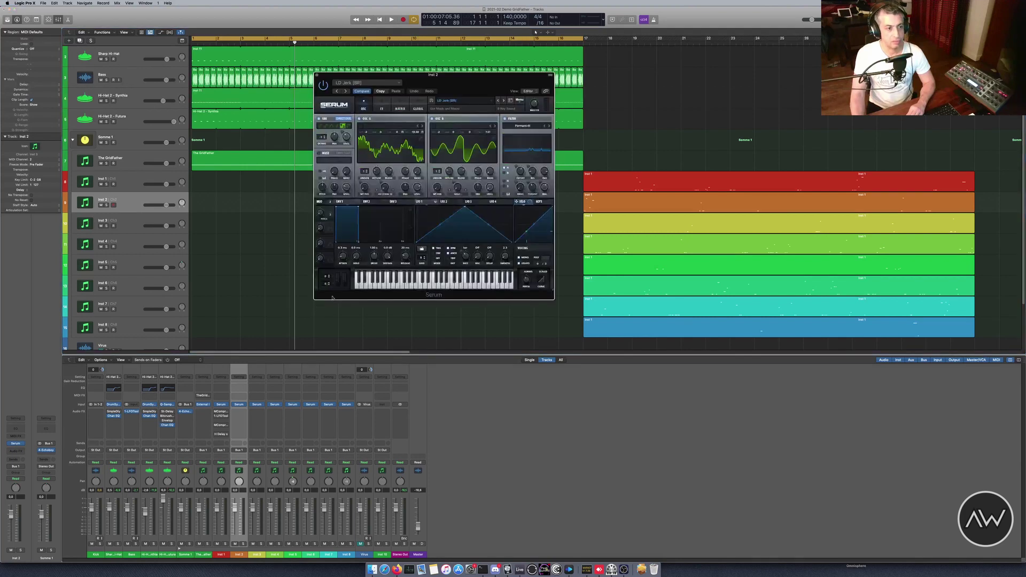
click(317, 76)
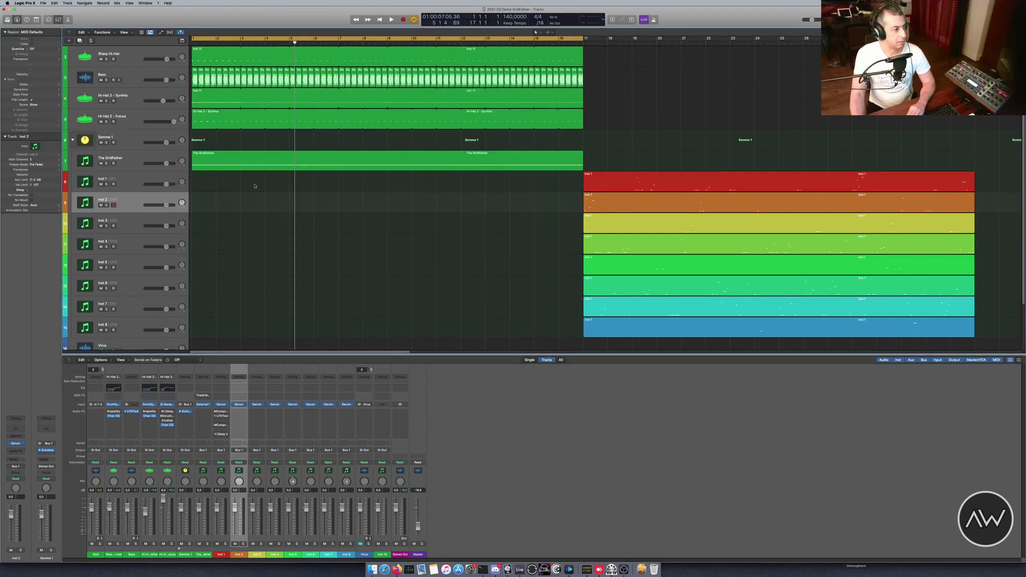
Step through all the instrument tracks from Inst 1 to Inst 8 to check each track's MIDI channel
scroll(142, 175, down, 1)
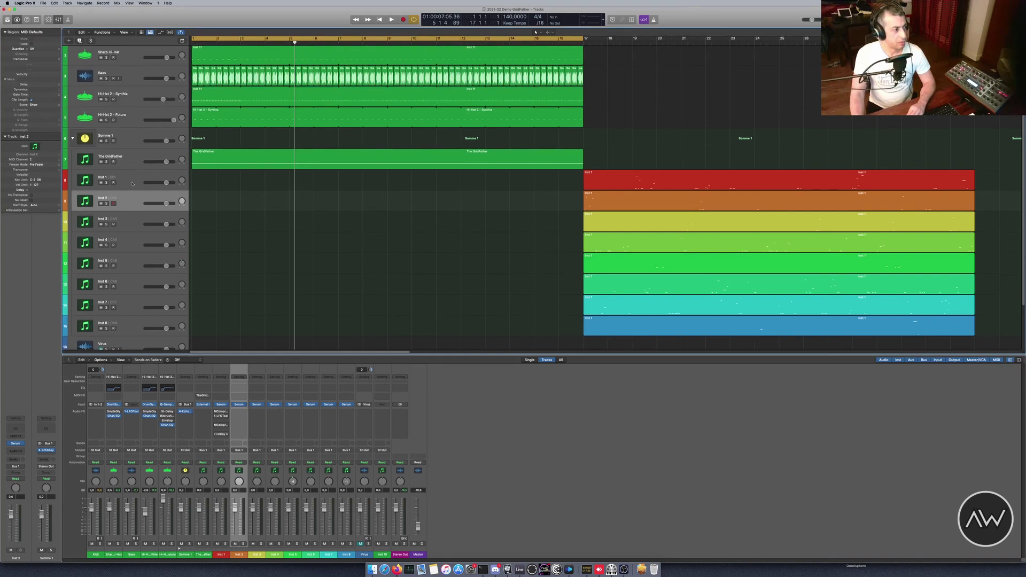
click(112, 182)
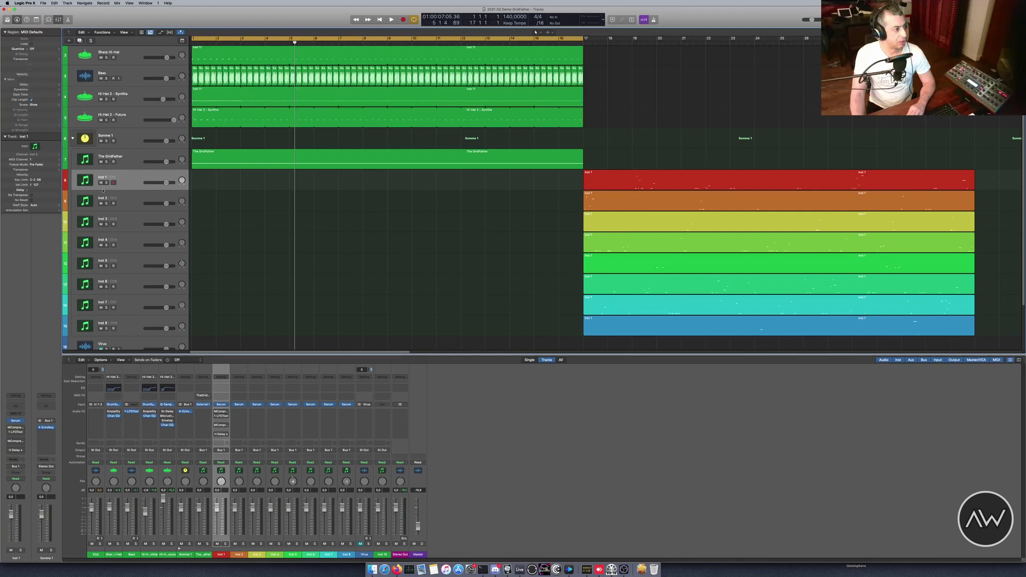
key(Down)
key(Down)
key(Down)
key(Down)
key(Down)
key(Down)
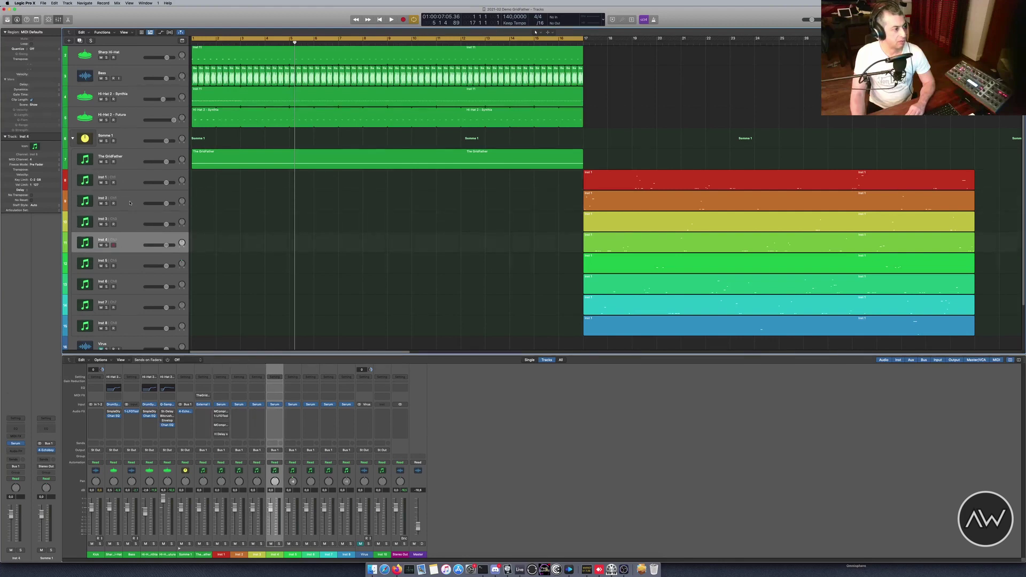
key(Down)
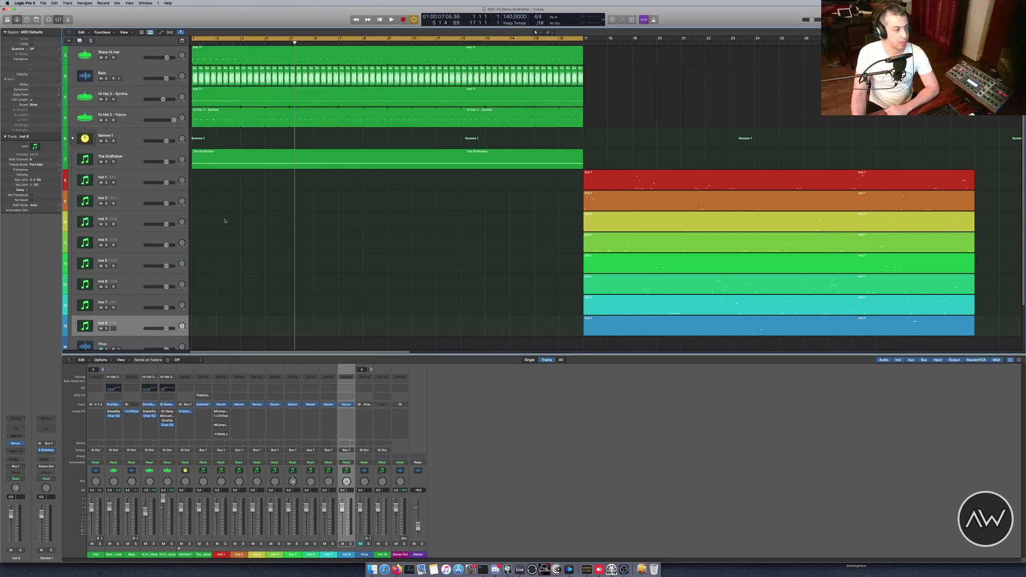
Open The GridFather MIDI plug-in on The GridFather track, view its controls and close it
click(127, 161)
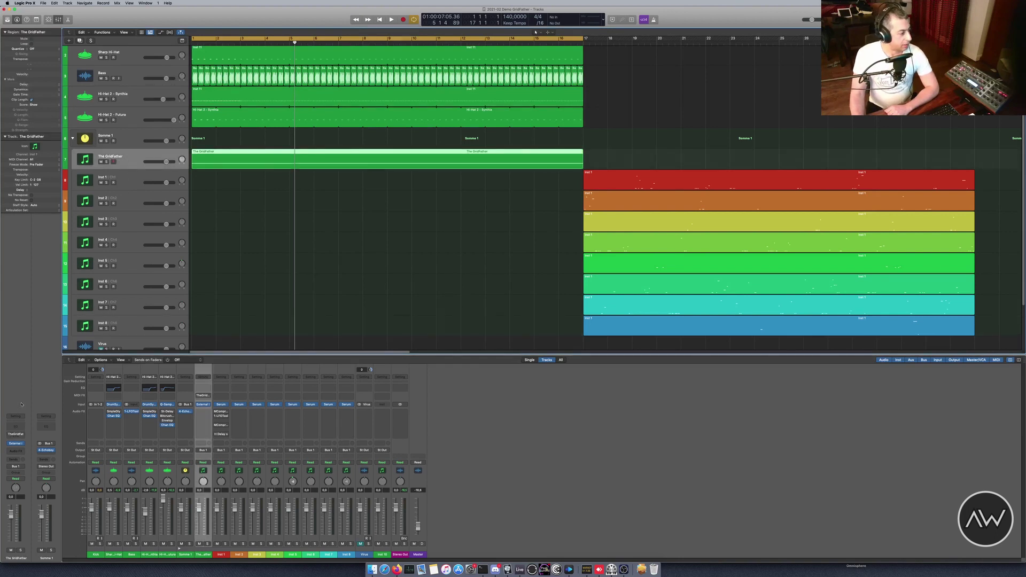
click(16, 435)
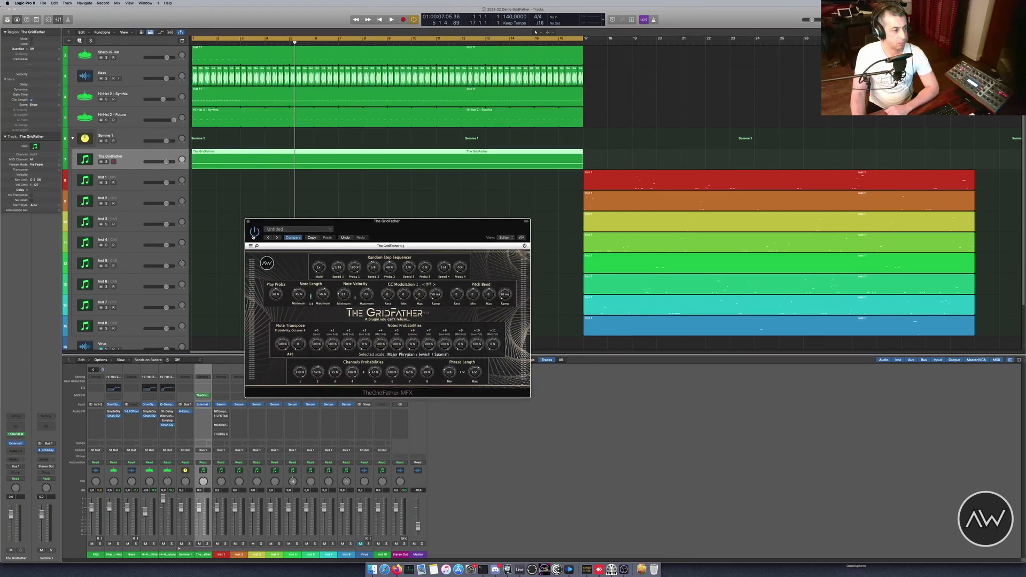
click(247, 221)
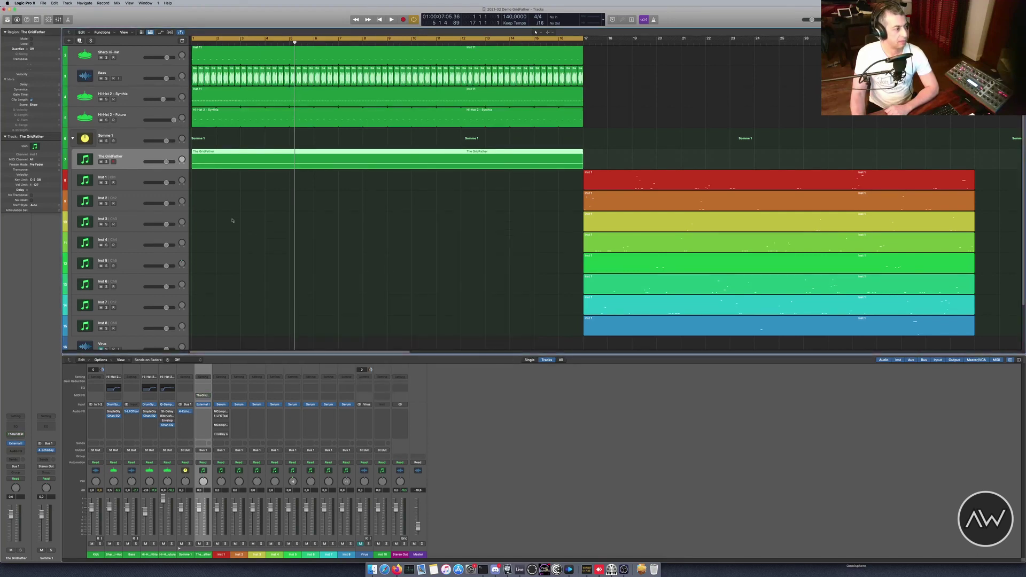
Select the tracks Inst 1 to Inst 8 one after another to audition each Serum sound
click(147, 180)
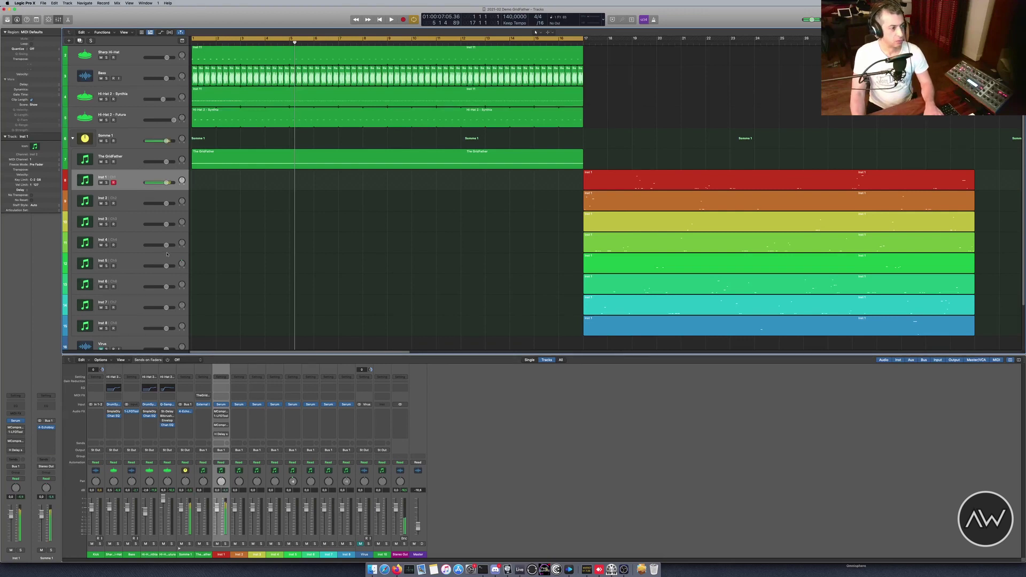
click(135, 203)
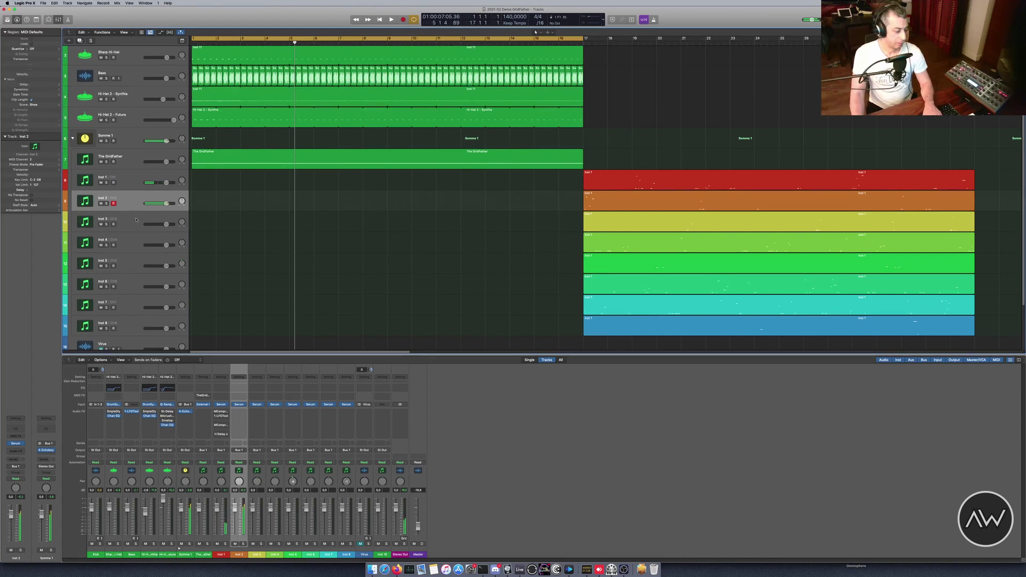
click(135, 221)
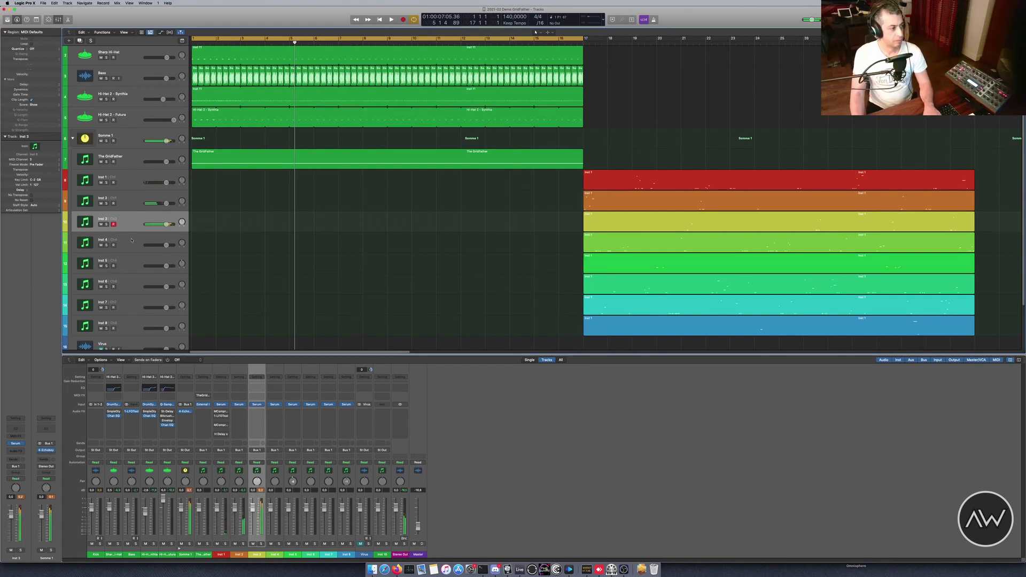
click(131, 242)
click(129, 260)
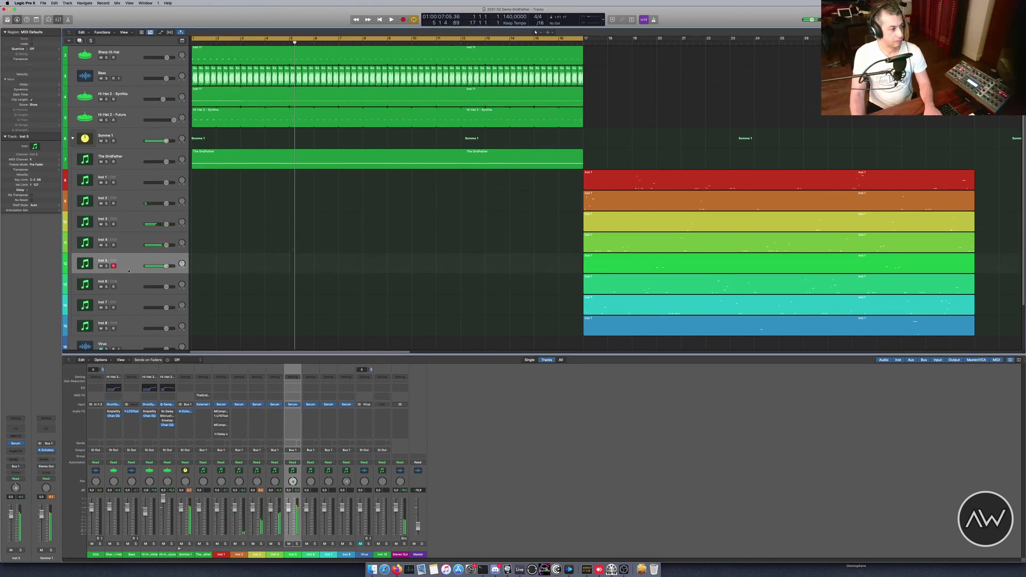
click(133, 287)
click(130, 307)
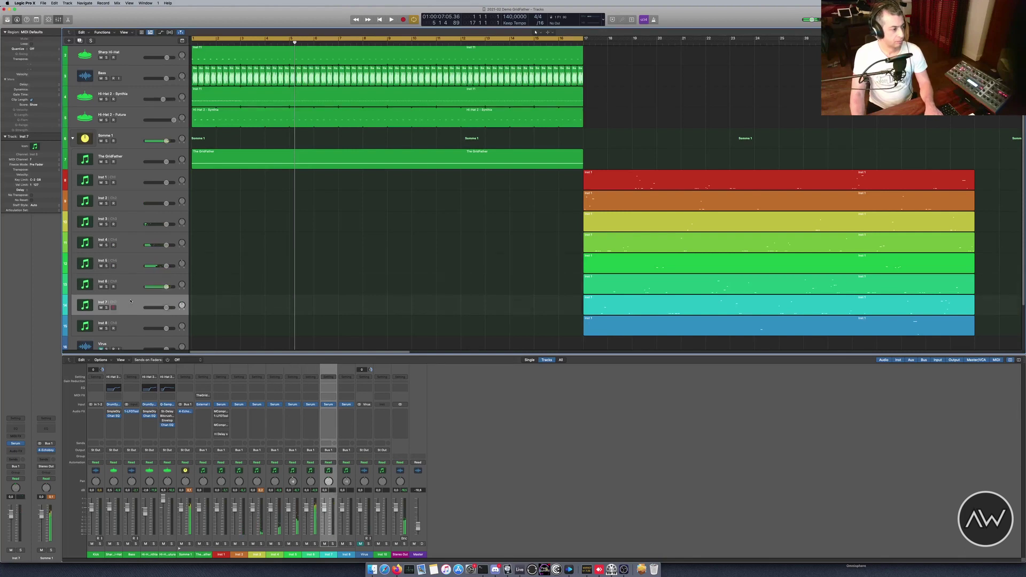
click(127, 323)
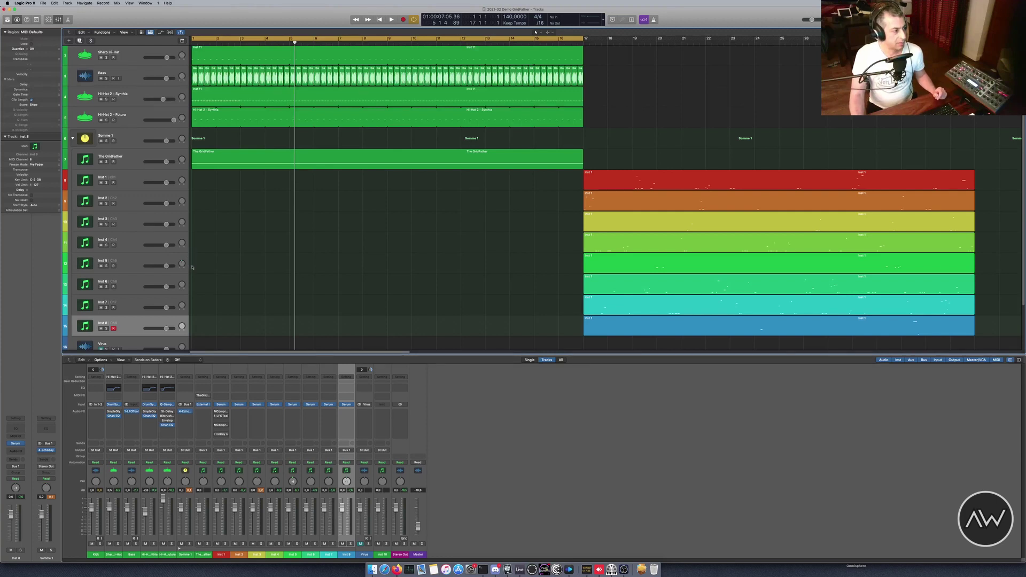
Open The GridFather MIDI plug-in on The GridFather track and reposition its window over the arrangement
click(130, 163)
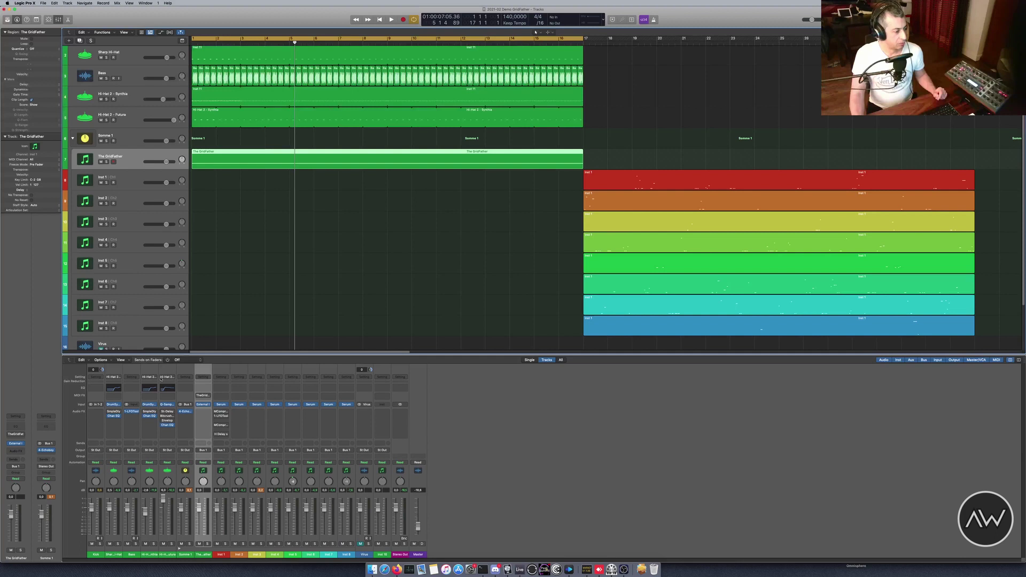
click(202, 395)
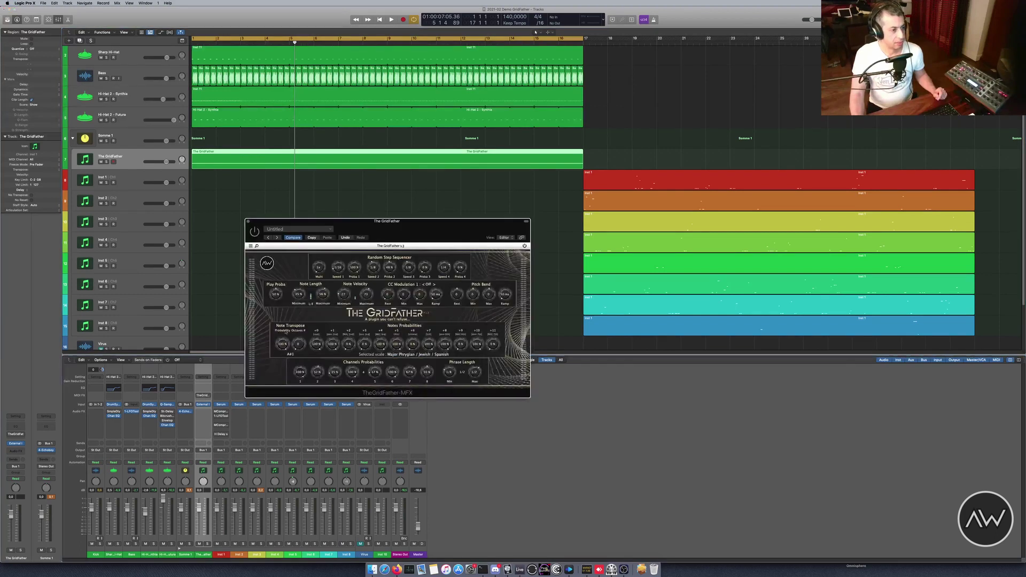
drag(305, 226, 394, 180)
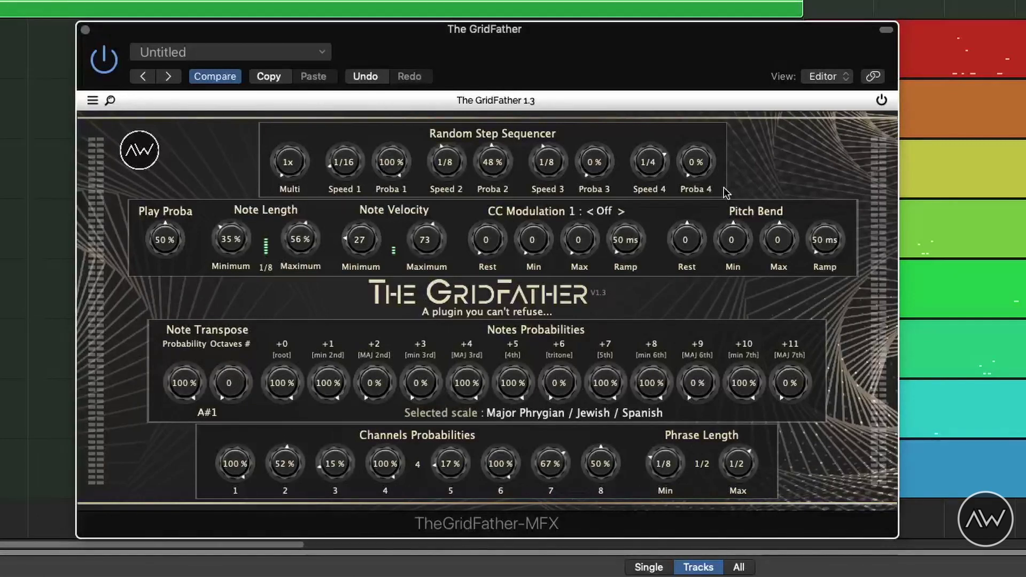
Vary Speed 1 of the Random Step Sequencer through 1/2 and 1/32, and return it to 1/16
drag(344, 164, 352, 106)
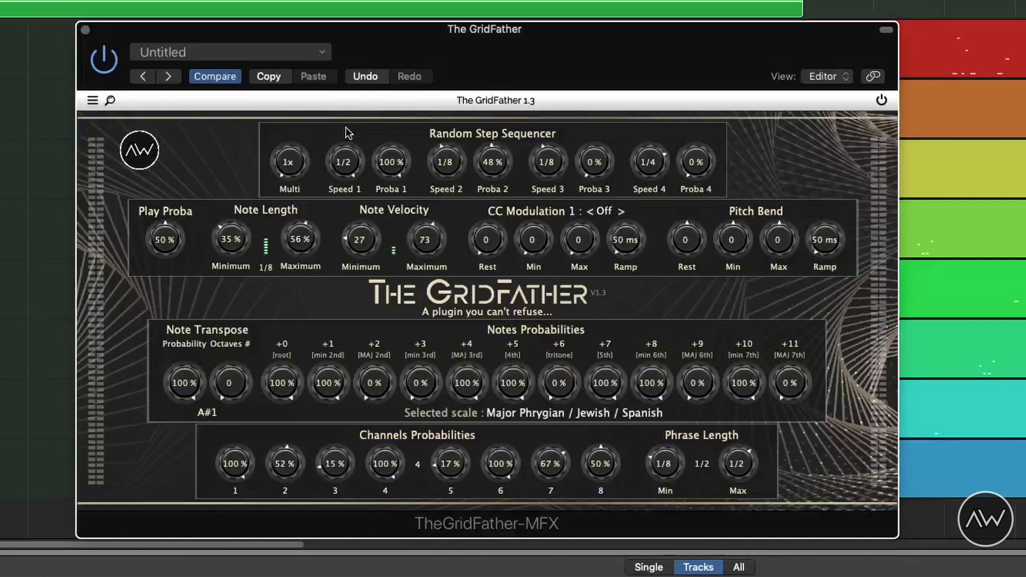
drag(349, 132, 343, 169)
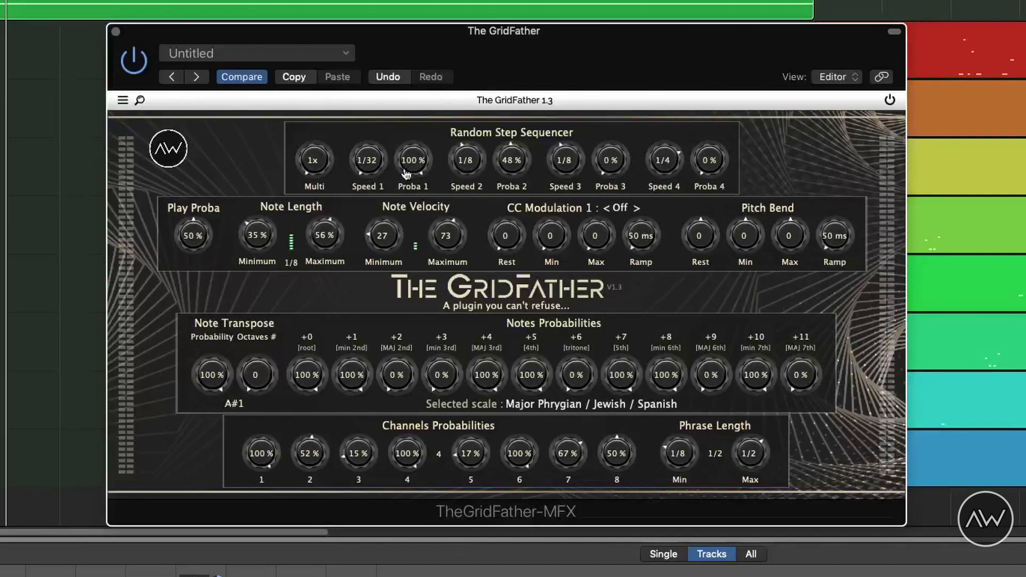
drag(367, 175, 369, 165)
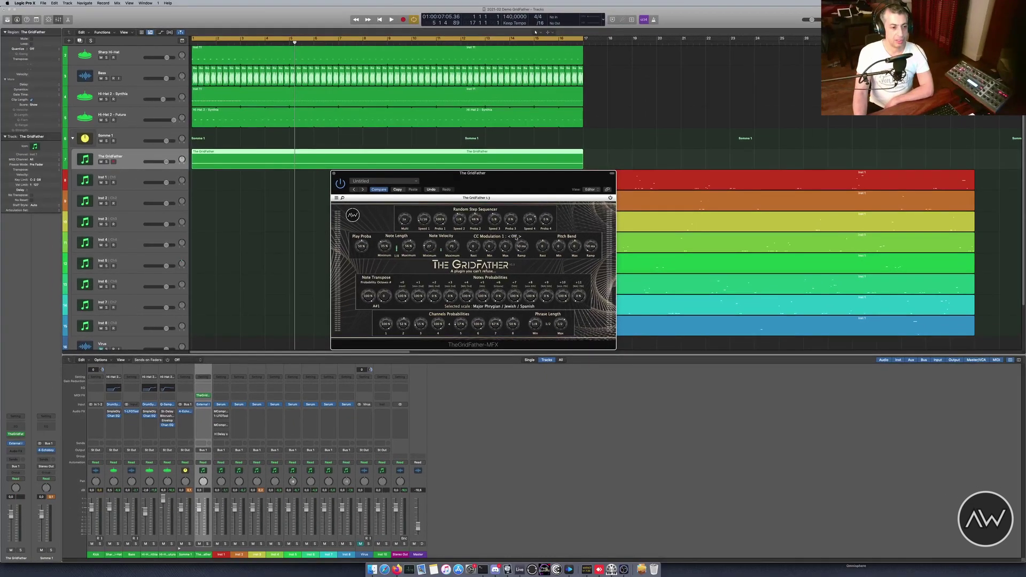
Browse the CC Modulation 1 controller choices, leaving it Off, and set Pitch Bend to Rest -2729, Min -7372 and Max 6281
click(515, 236)
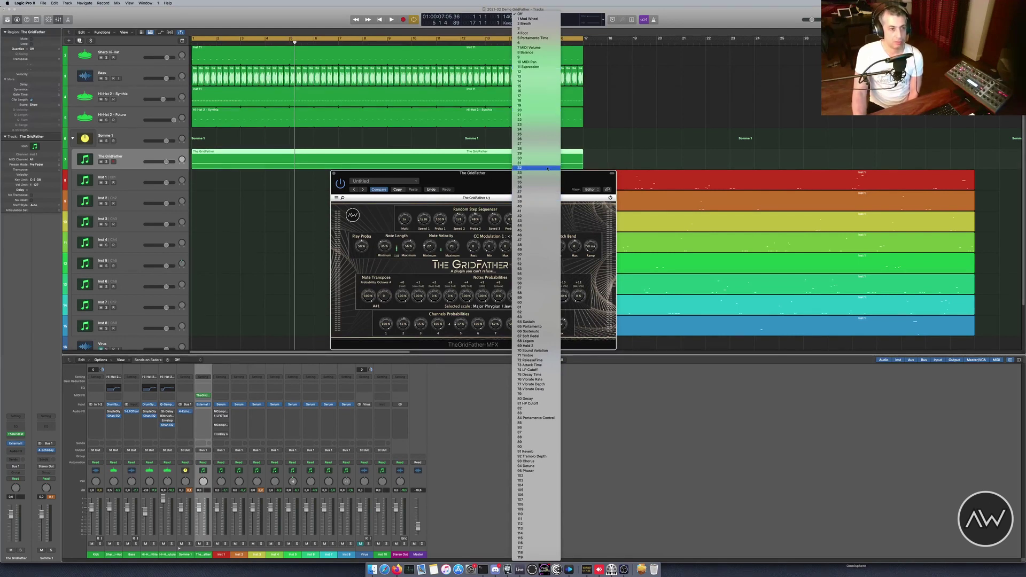
click(501, 177)
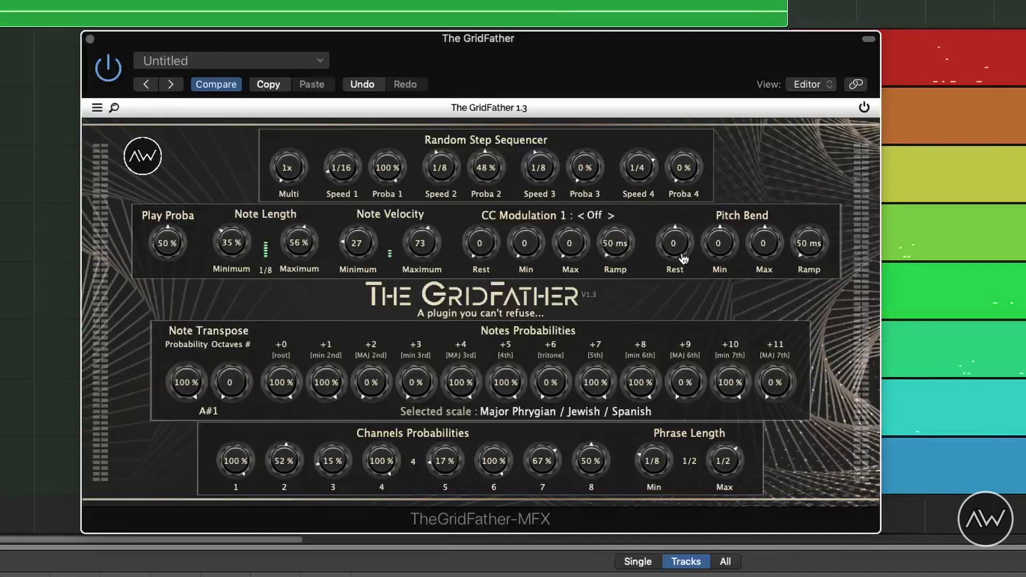
mouse_move(675, 250)
mouse_down()
mouse_move(680, 270)
mouse_move(682, 251)
mouse_move(679, 260)
mouse_up()
drag(713, 249, 748, 253)
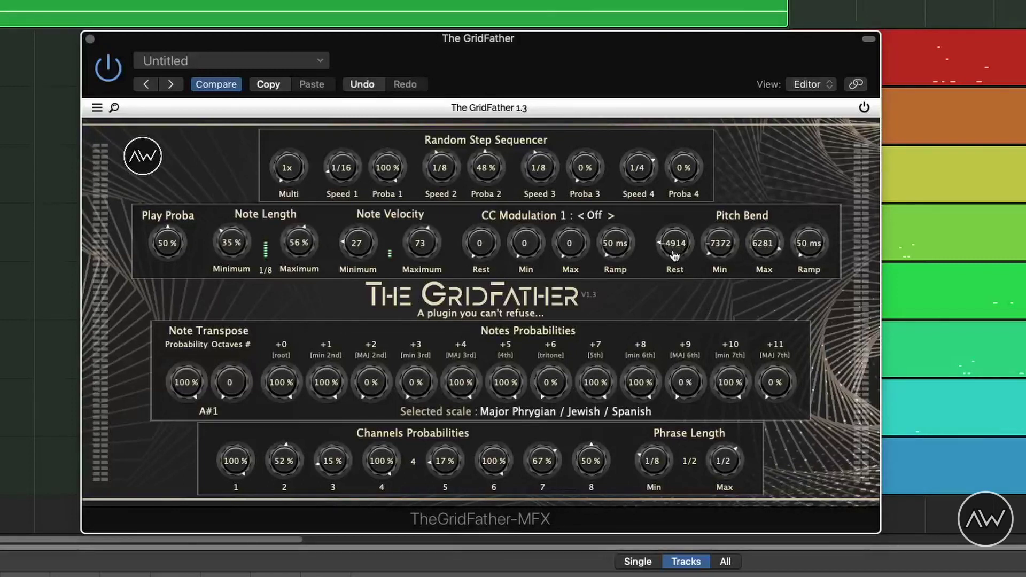
drag(675, 254, 675, 249)
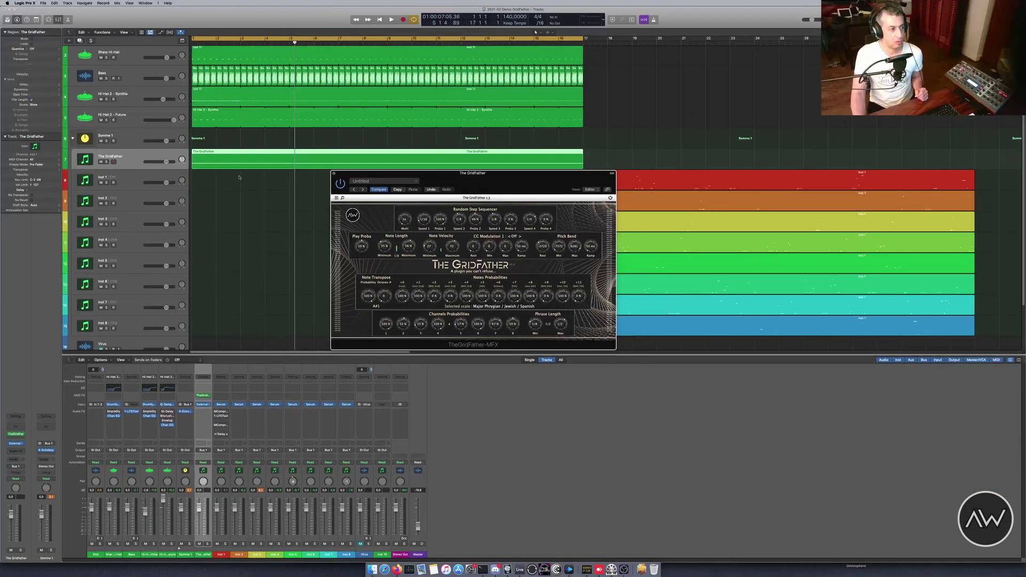
Open The GridFather region in the Piano Roll and set Note Transpose to 53 % probability with Octaves at 0
double_click(231, 158)
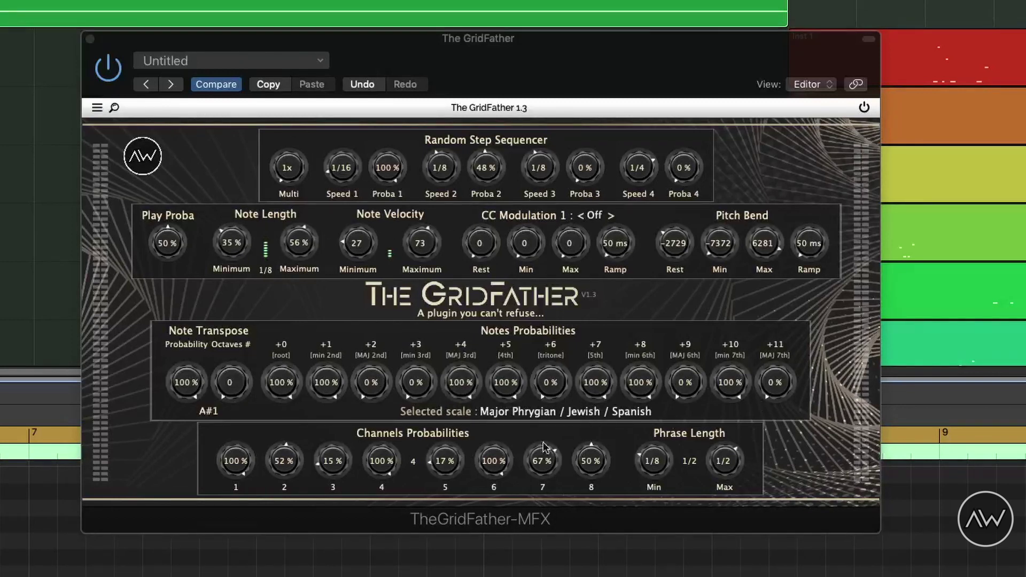
click(187, 400)
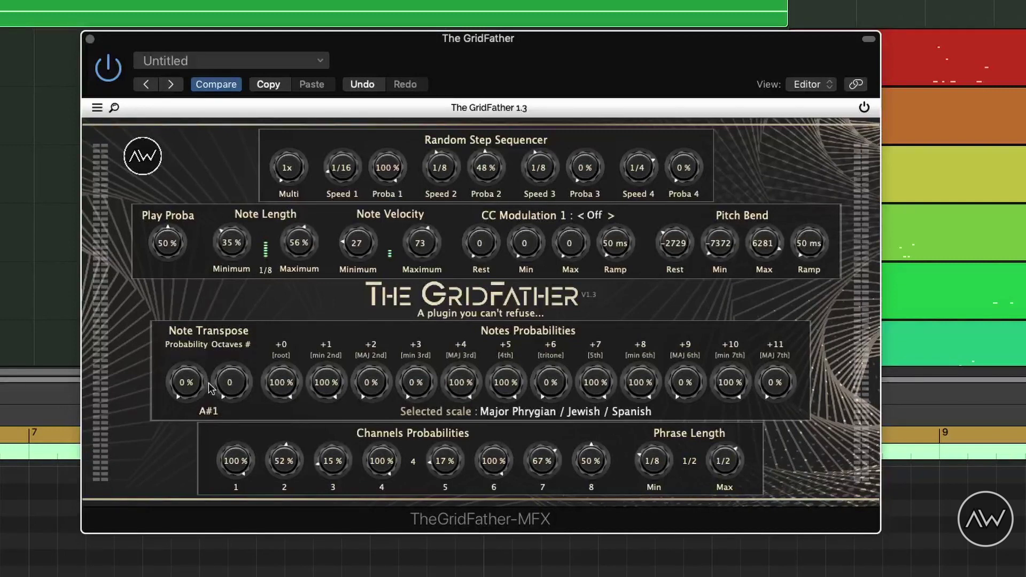
drag(199, 389, 191, 369)
mouse_move(231, 392)
mouse_down()
mouse_move(236, 381)
mouse_move(234, 393)
mouse_up()
drag(241, 395, 232, 385)
drag(238, 394, 242, 420)
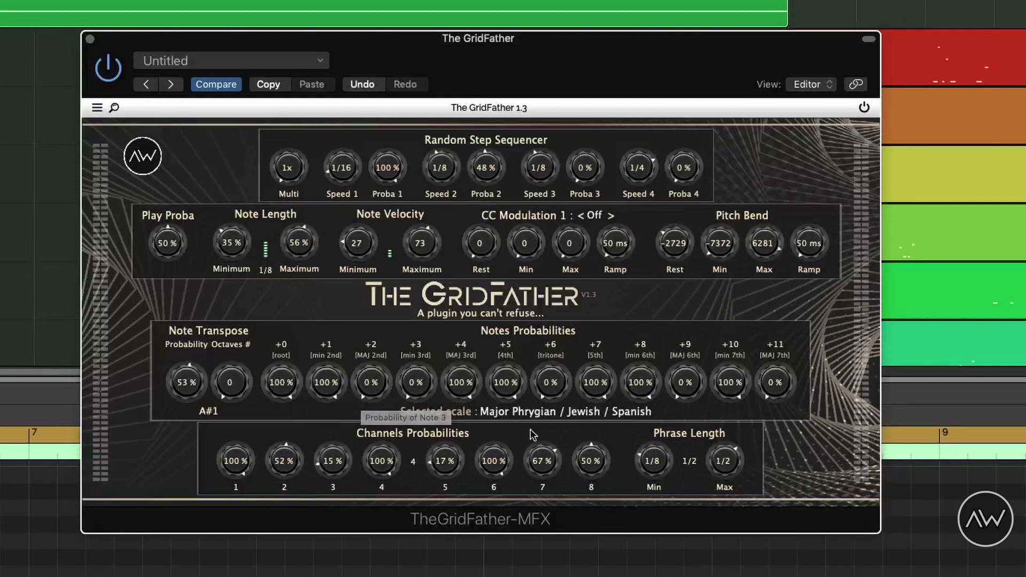
Try the Arpeggio – Minor scale in the Notes Probabilities, and restore Major Phrygian / Jewish / Spanish
click(570, 420)
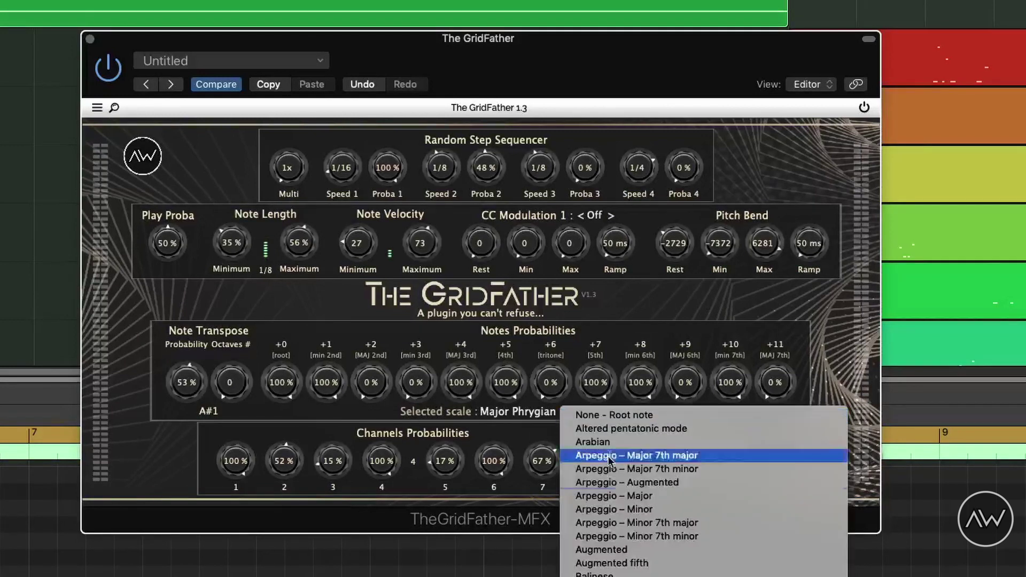
scroll(614, 457, down, 5)
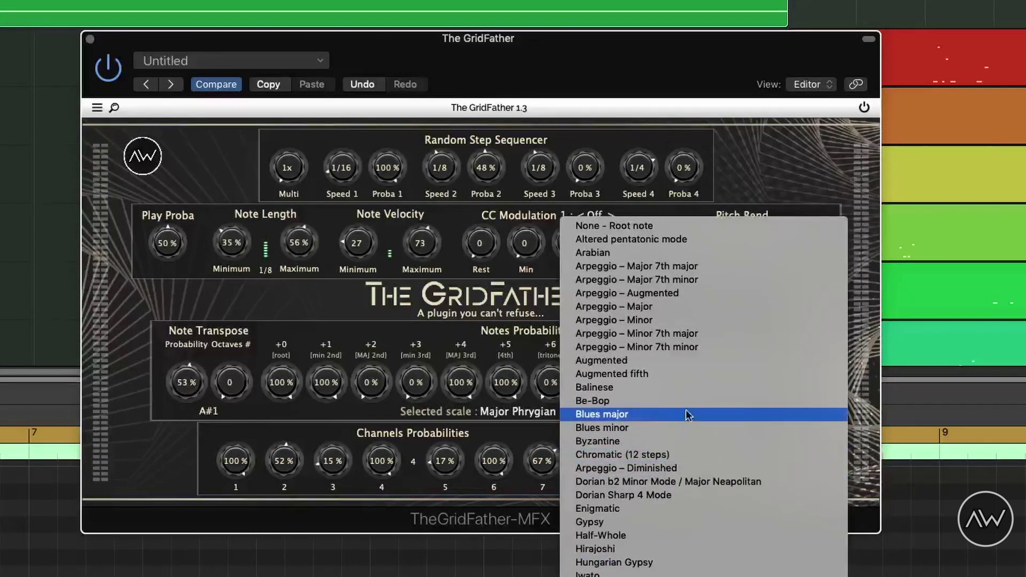
click(662, 322)
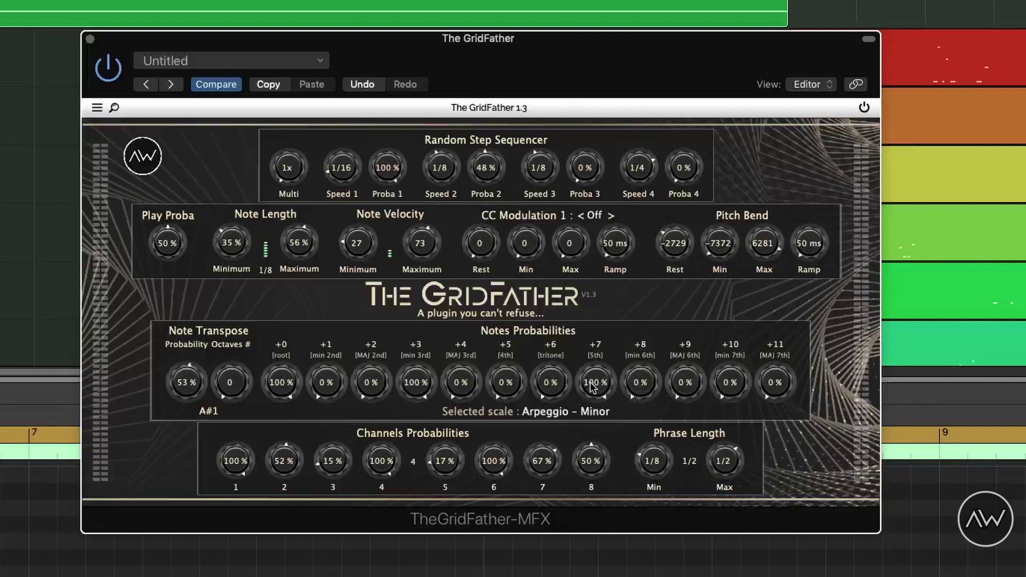
click(549, 414)
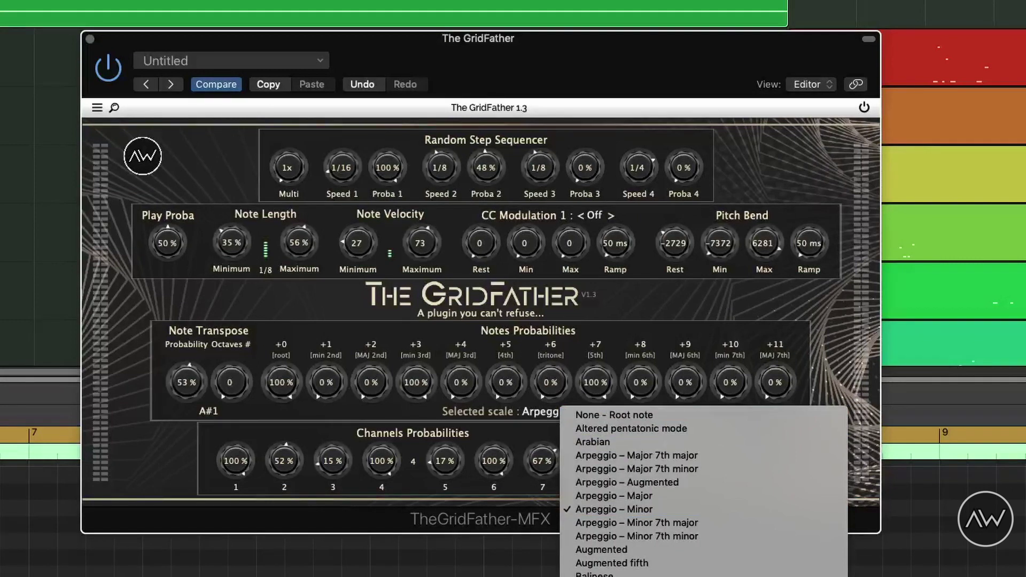
key(Return)
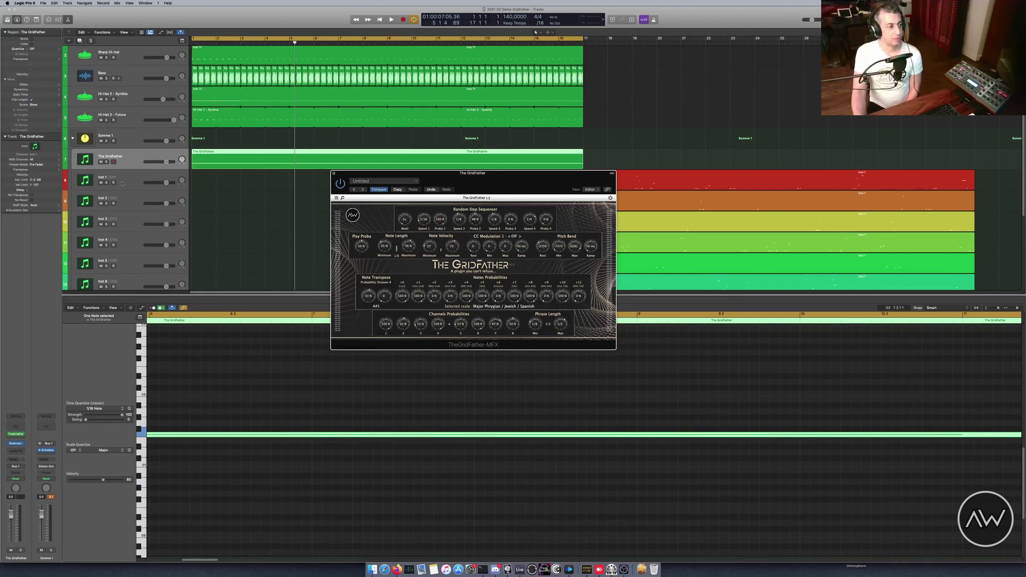
Adjust the channel 2 probability and the minimum phrase length, closing The GridFather window when done
scroll(118, 227, down, 2)
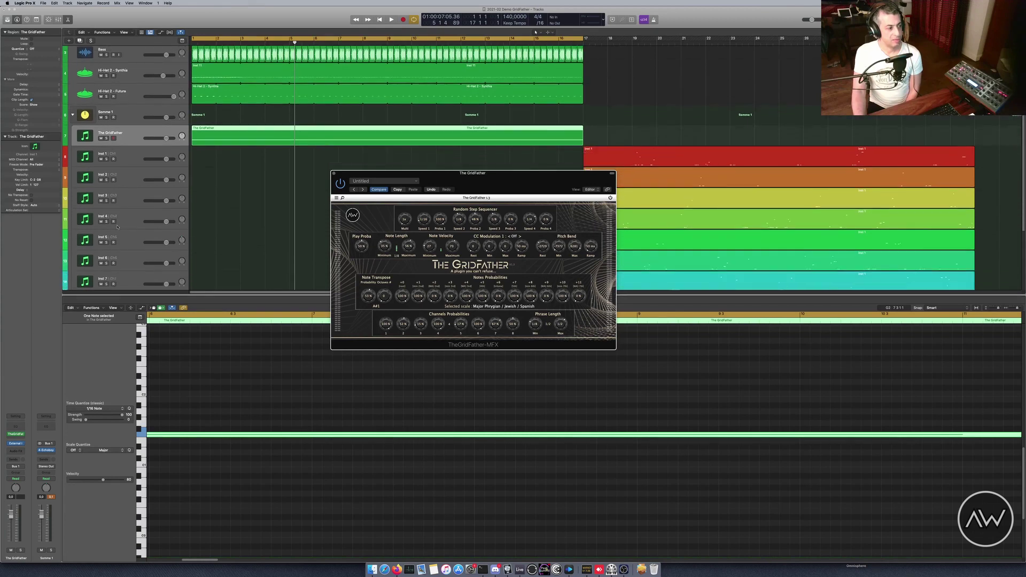
scroll(131, 171, down, 1)
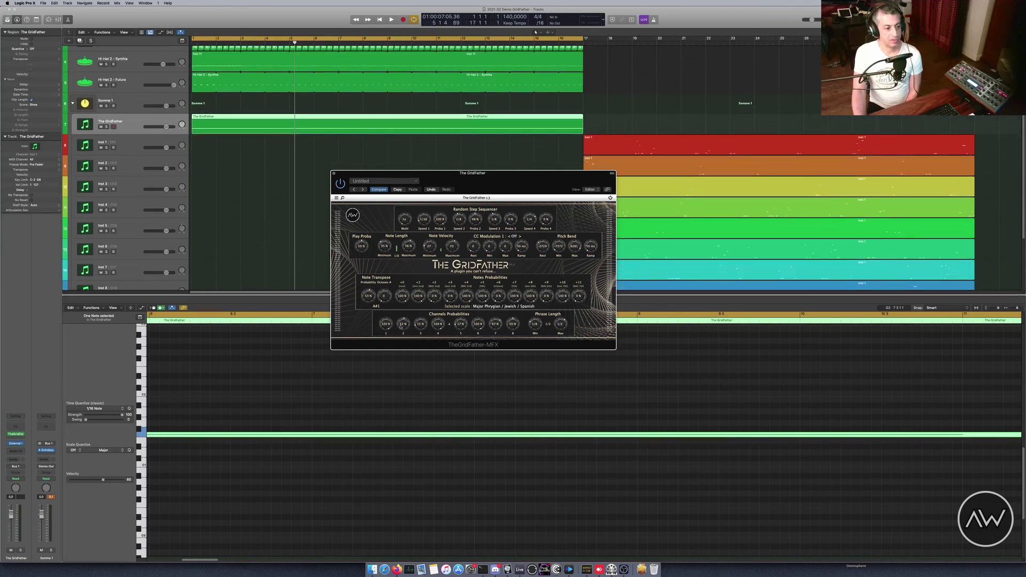
drag(400, 325, 408, 327)
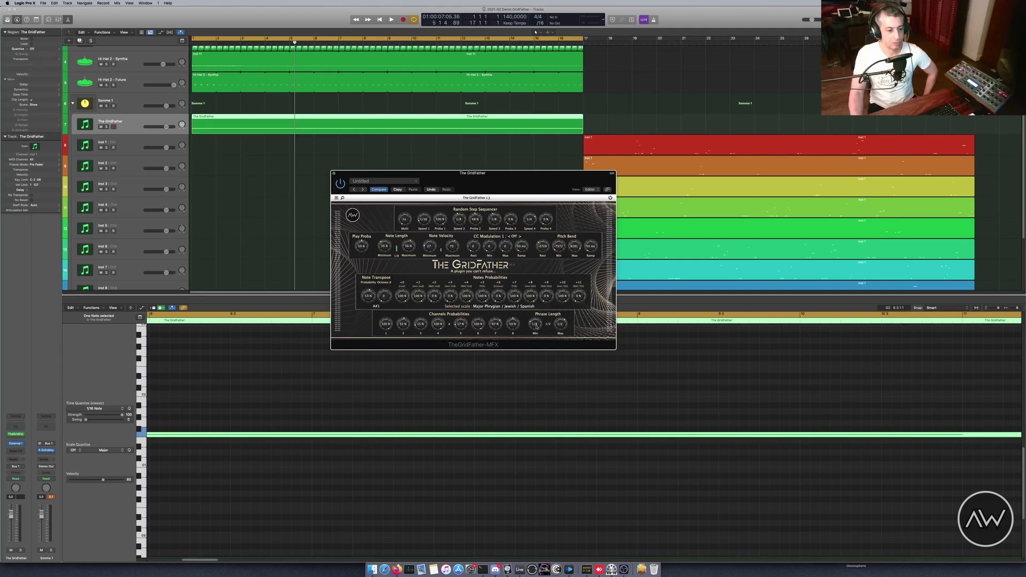
drag(535, 330, 536, 327)
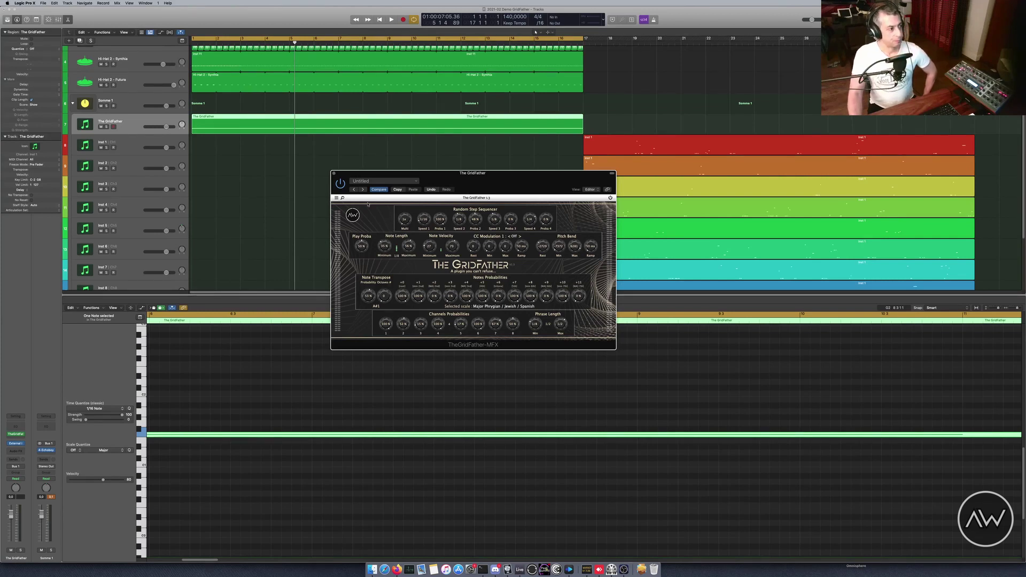
click(333, 173)
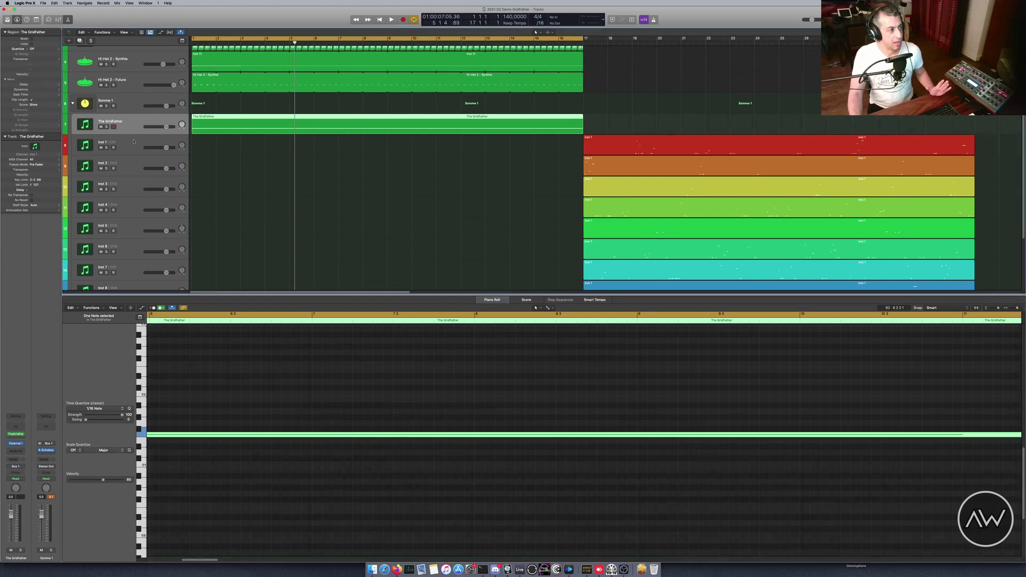
click(132, 128)
click(133, 130)
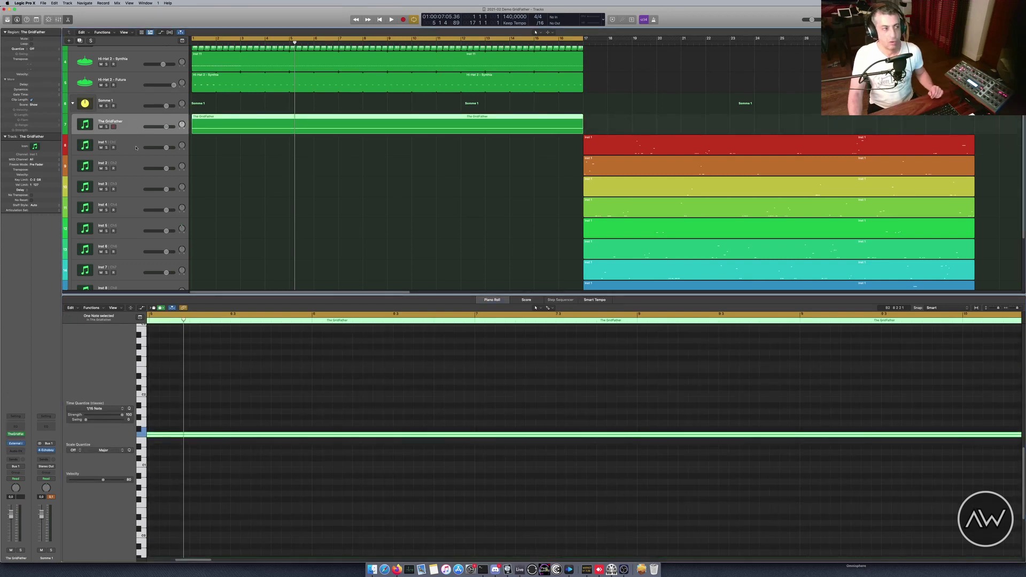
click(136, 148)
click(131, 130)
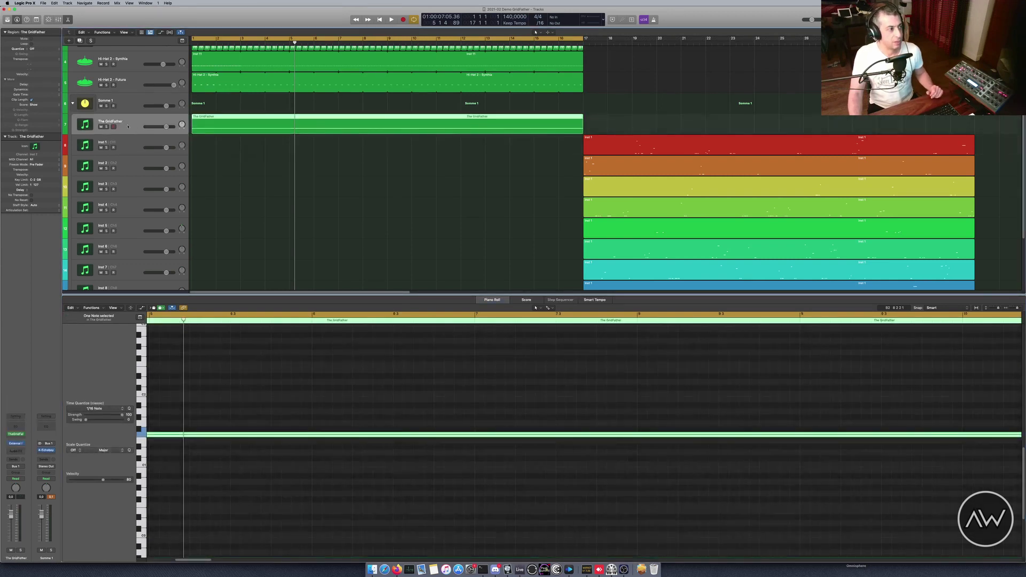
Select all the tracks from Inst 1 to Inst 8 and record-enable them together
click(128, 146)
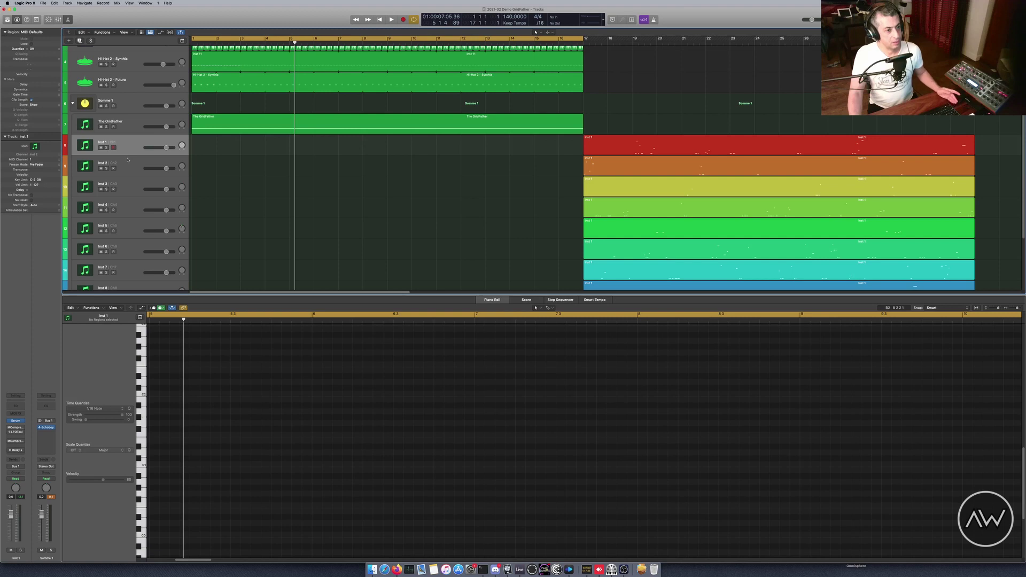
scroll(129, 283, down, 1)
shift+click(130, 286)
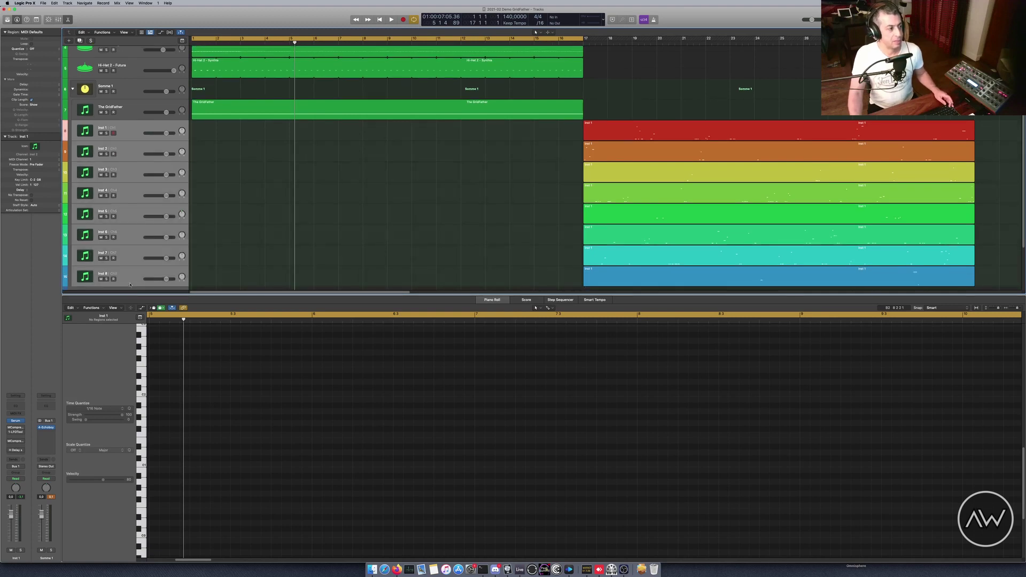
click(113, 133)
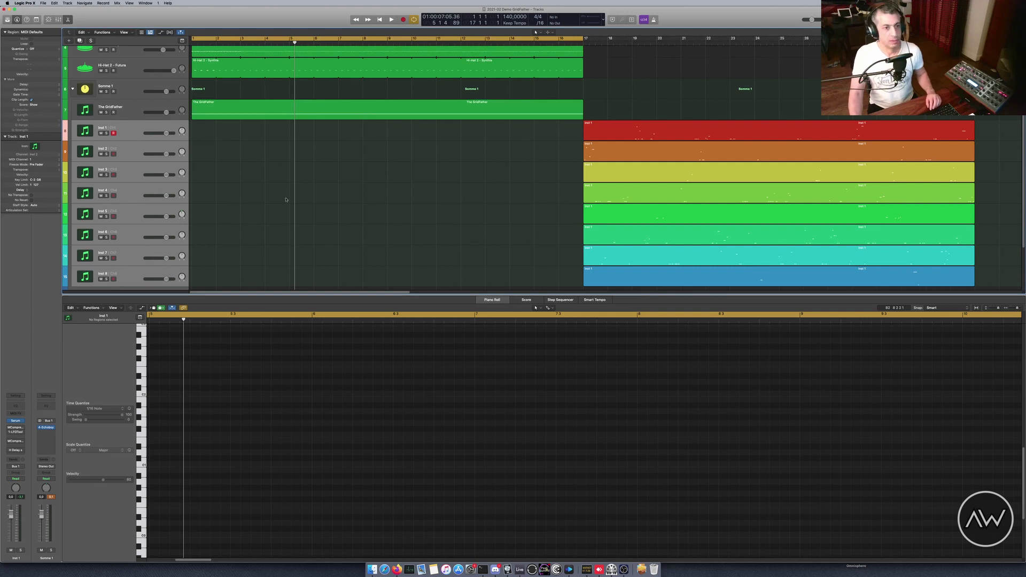
Play the project with the mixer and The GridFather window open, and move the plug-in window aside over the coloured Inst regions
key(space)
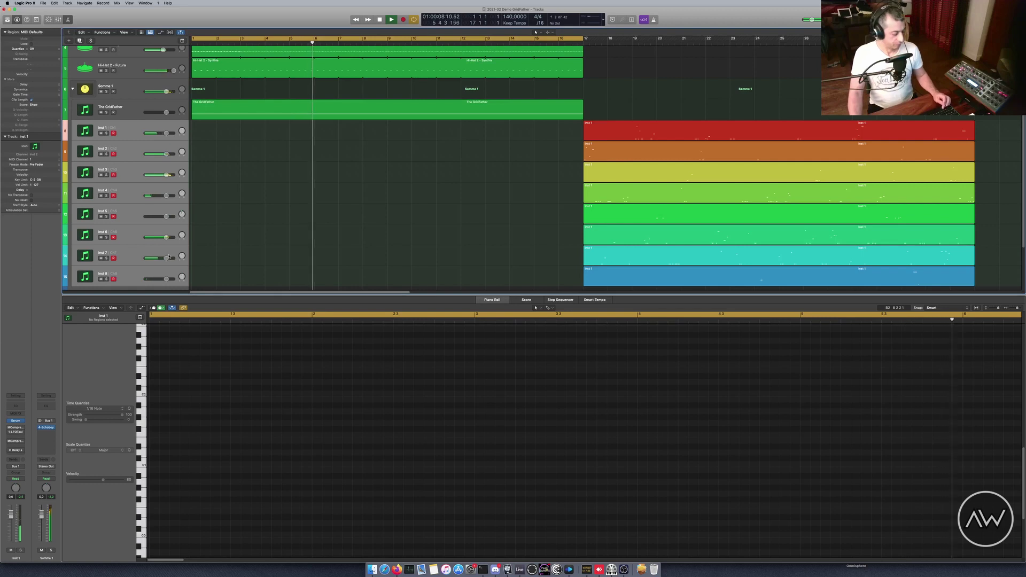
key(x)
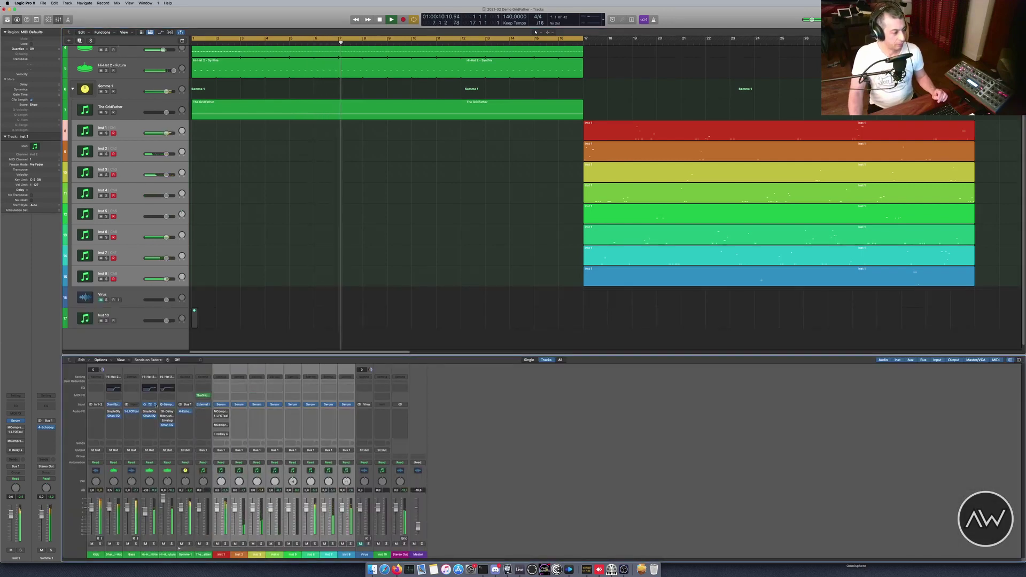
click(205, 398)
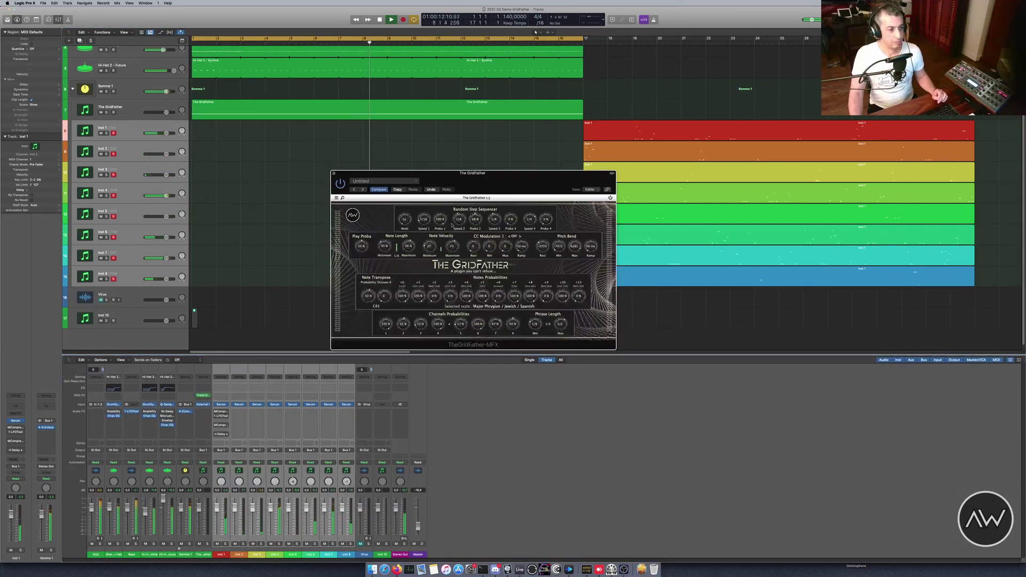
drag(441, 177, 395, 191)
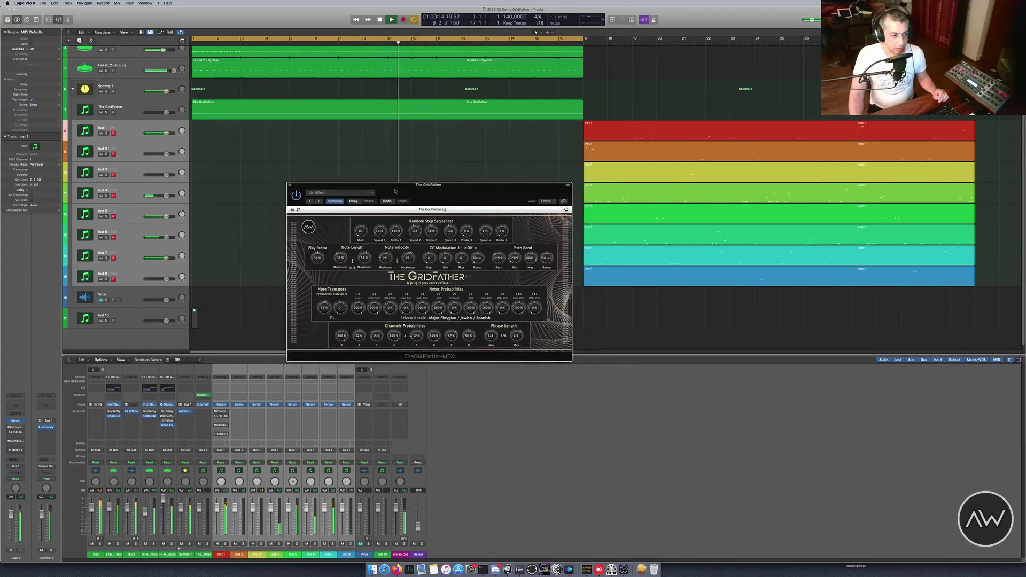
key(space)
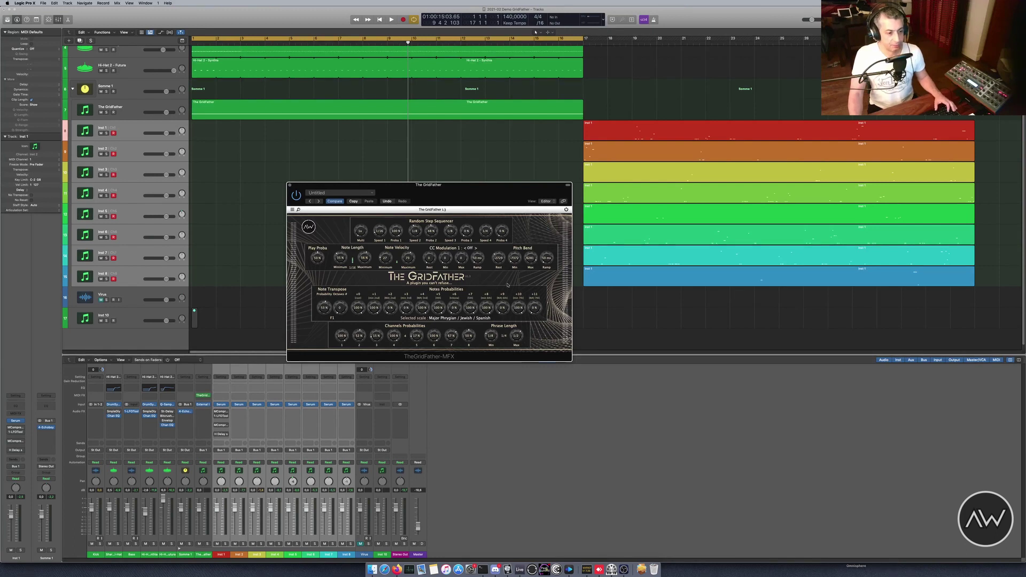
key(space)
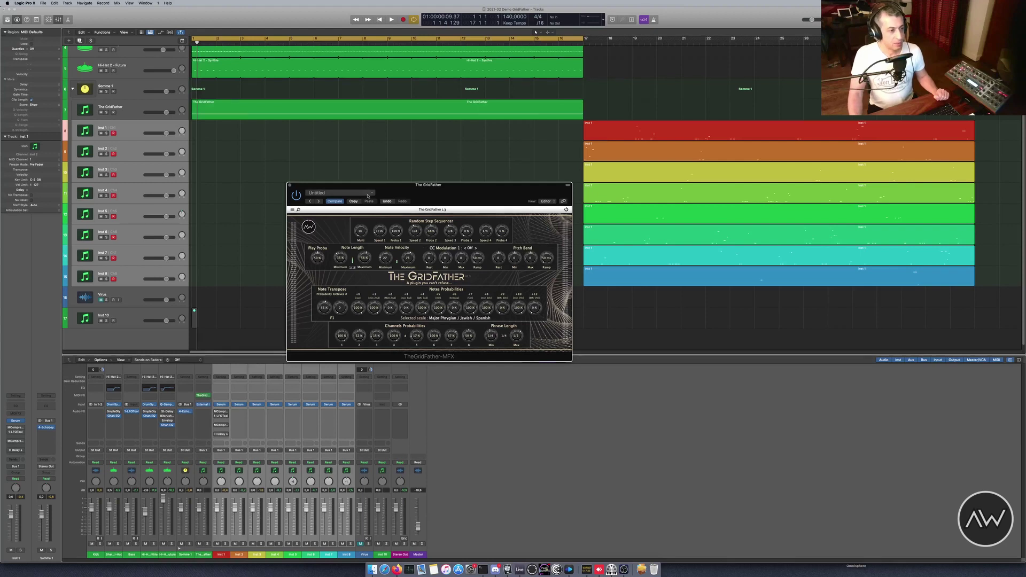
drag(367, 191, 713, 119)
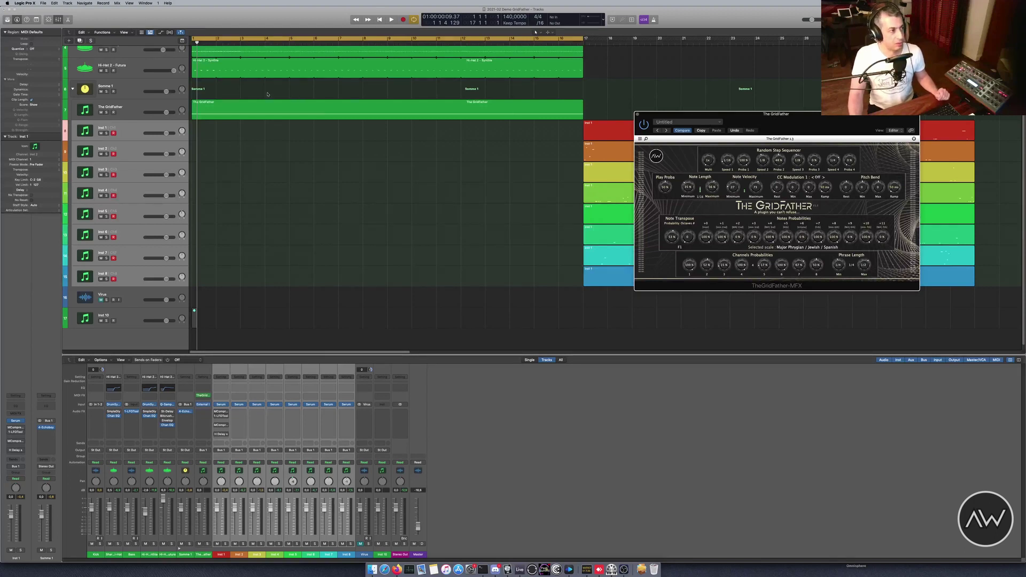
Record The GridFather's output on the armed Inst 1 to Inst 8 tracks through bar 16, and select the recorded regions
click(406, 21)
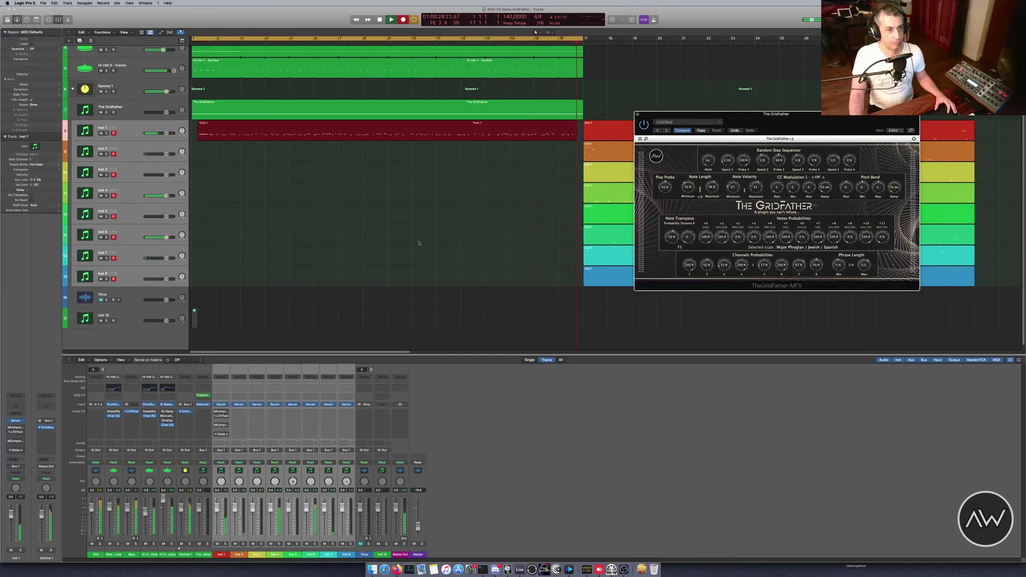
key(space)
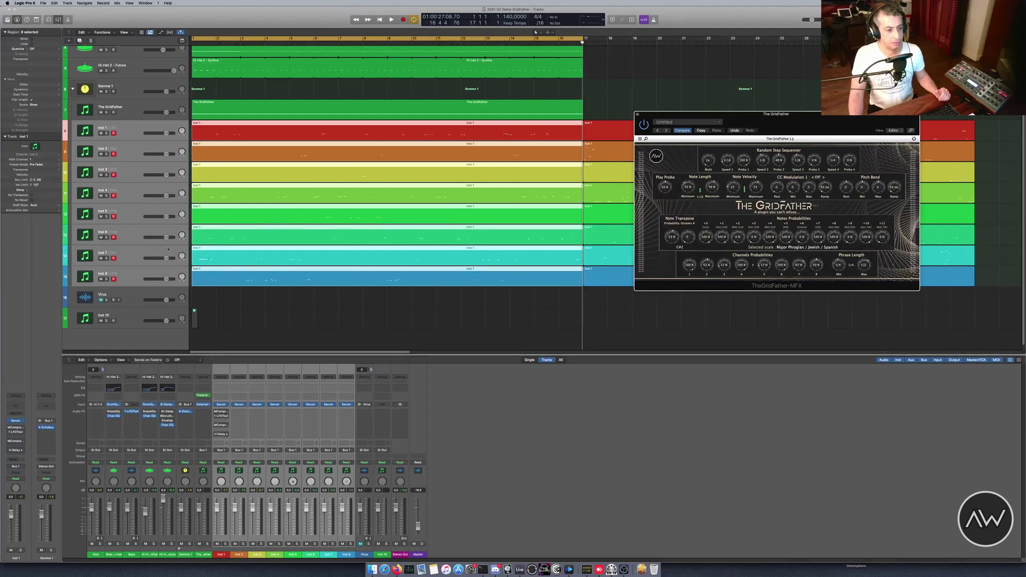
click(268, 298)
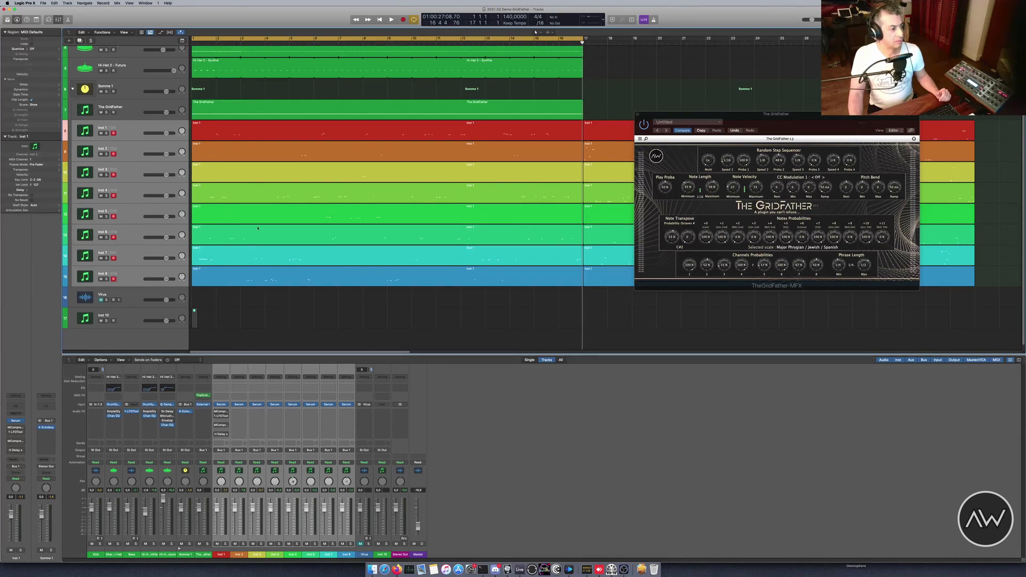
drag(269, 294, 476, 134)
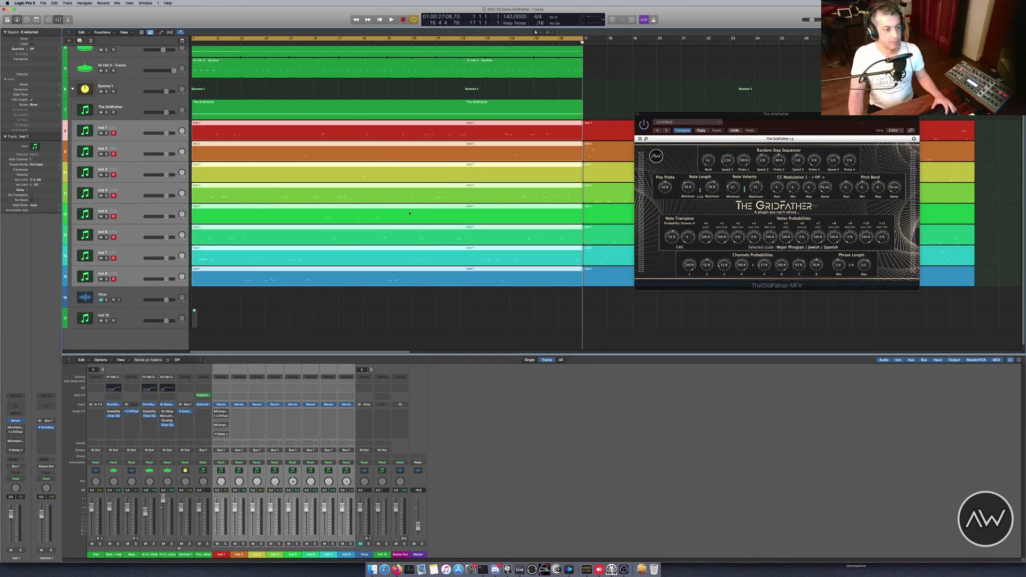
Open the selected regions in an enlarged Piano Roll and delete the long Inst 1 note at the start of the take
key(p)
drag(399, 294, 399, 248)
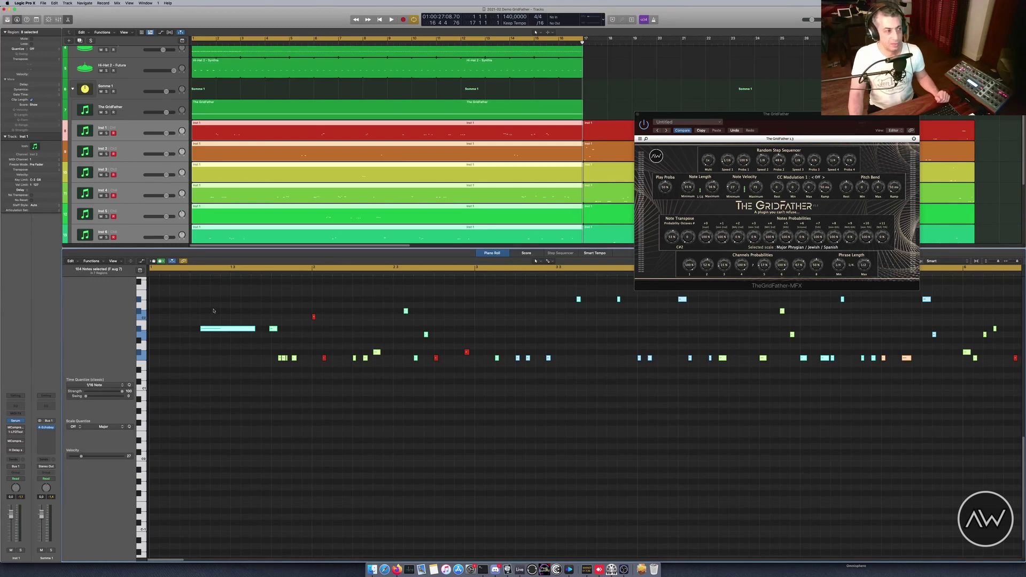
drag(208, 305, 230, 342)
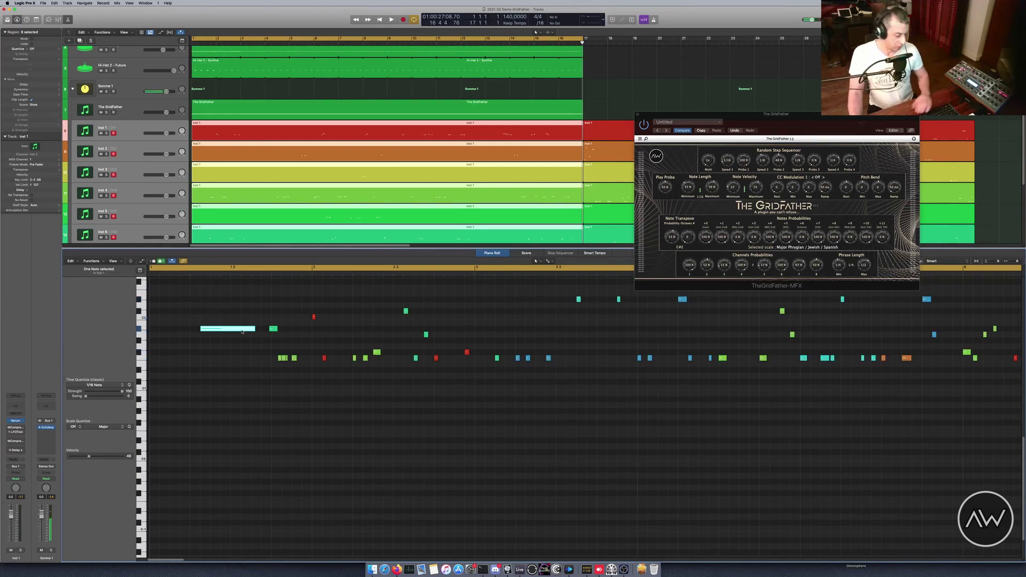
key(Delete)
Collapse the Piano Roll to only the pitches in use, and compress the view to show many bars from the start
scroll(238, 337, up, 5)
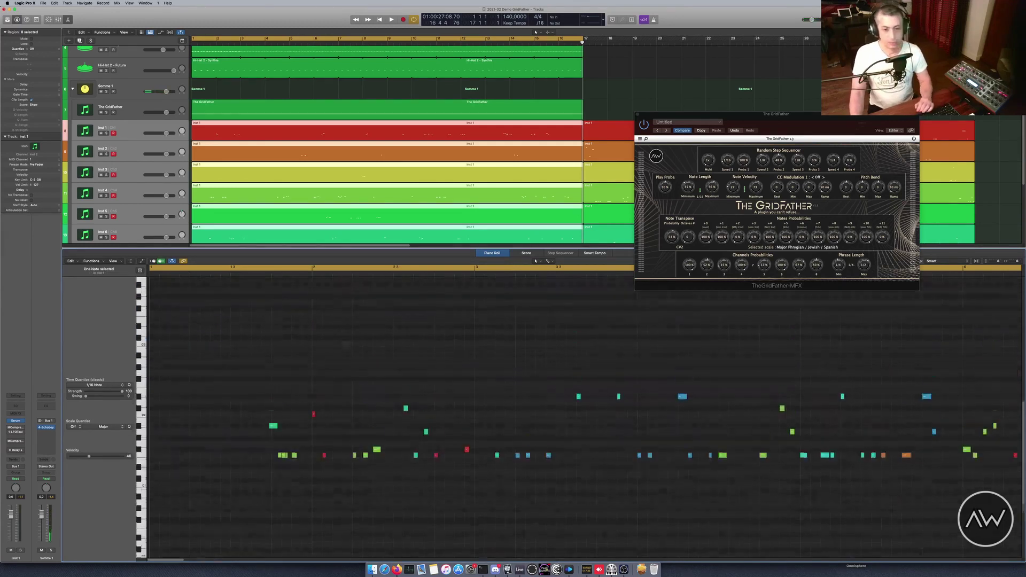
scroll(342, 343, down, 1)
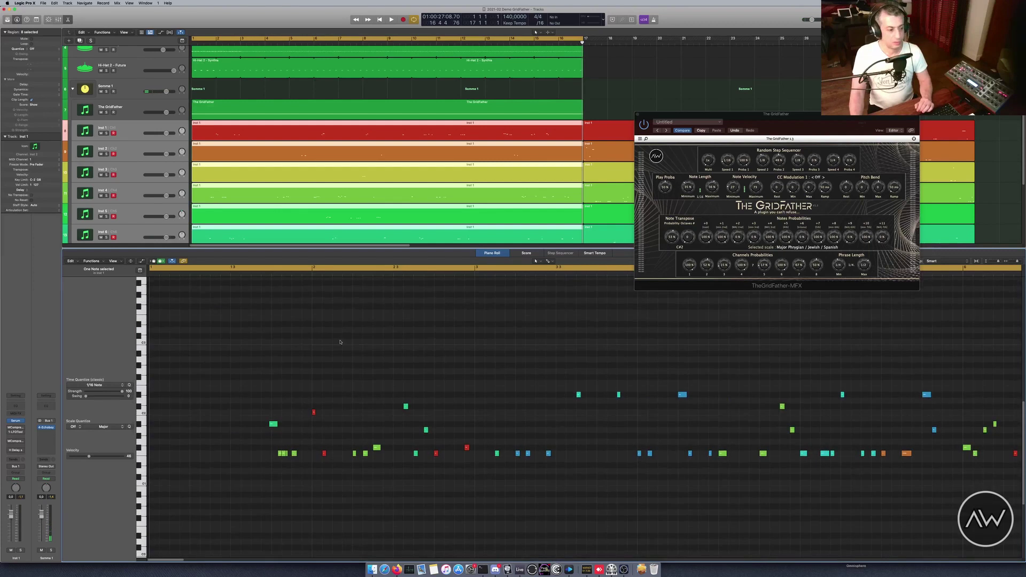
click(131, 261)
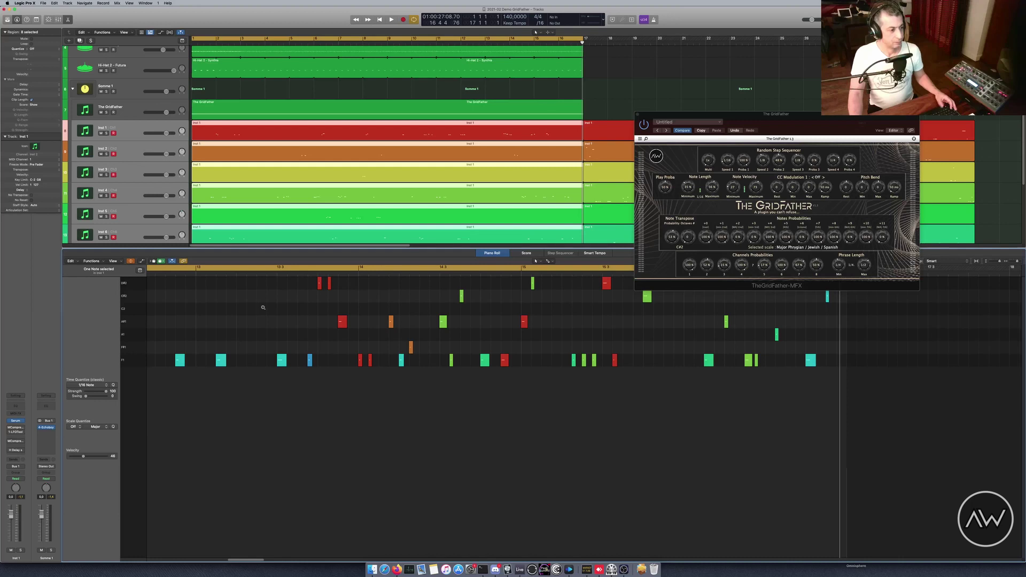
scroll(263, 307, up, 2)
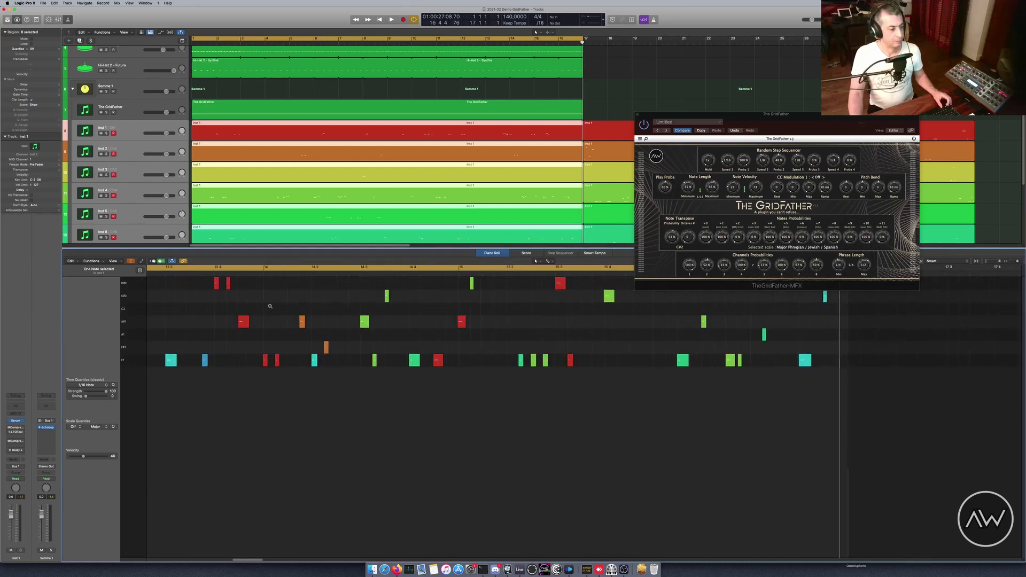
scroll(270, 306, down, 3)
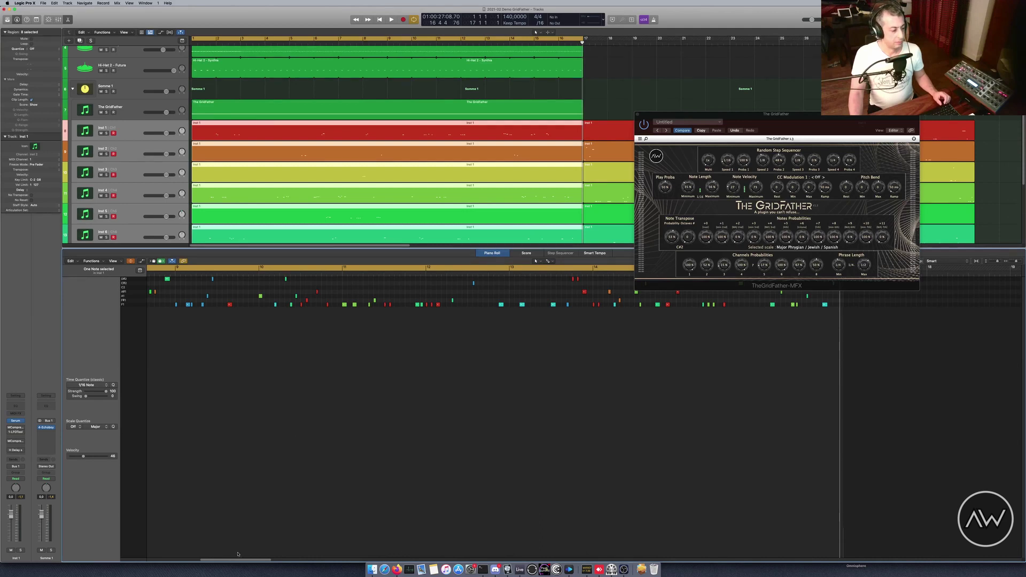
drag(237, 559, 172, 561)
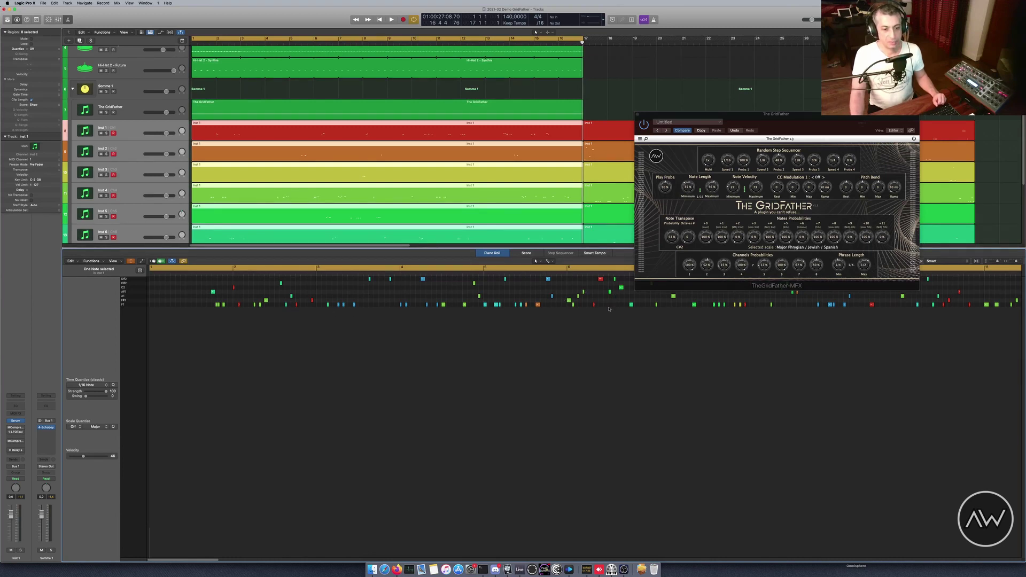
Examine the coloured recorded notes across the whole take in the Piano Roll, through to bar 17
scroll(611, 312, right, 5)
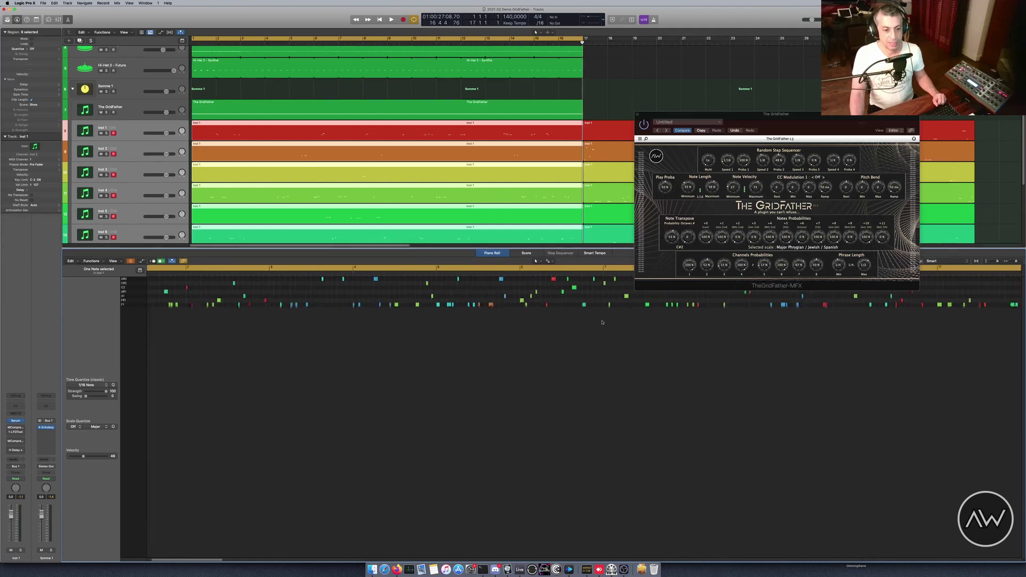
scroll(601, 322, right, 8)
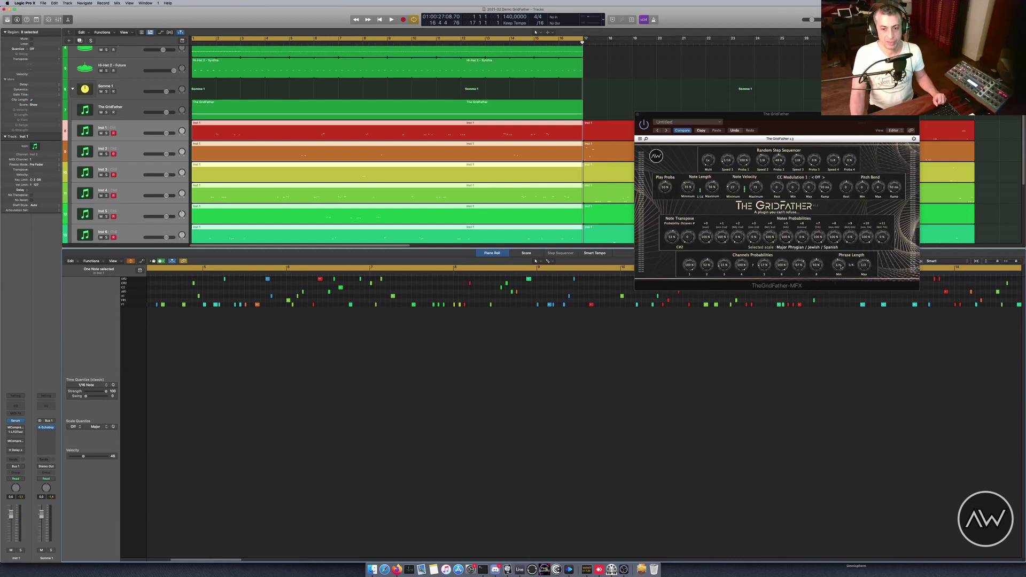
scroll(739, 323, right, 5)
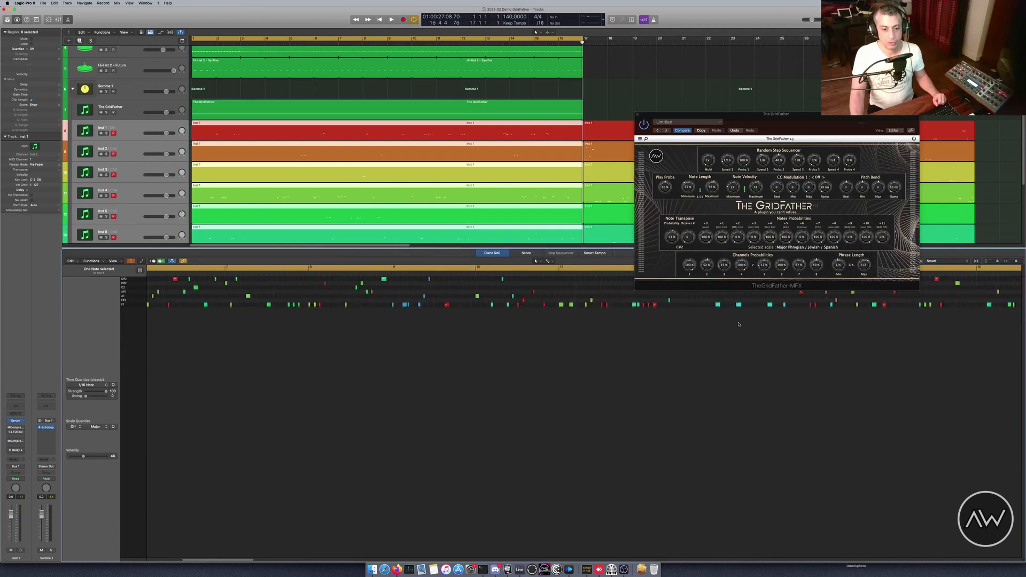
scroll(738, 324, right, 5)
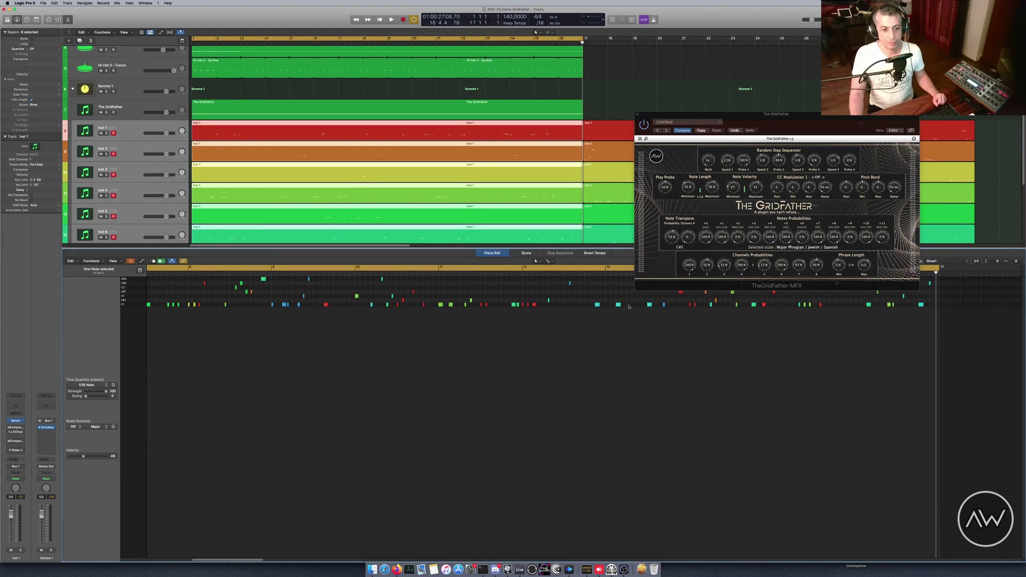
scroll(617, 306, right, 3)
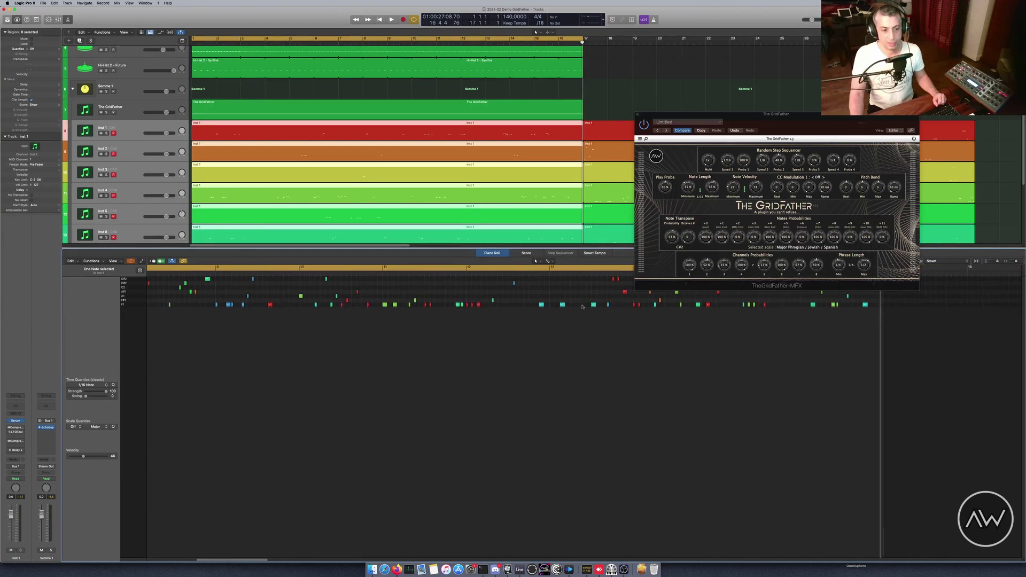
scroll(595, 305, right, 3)
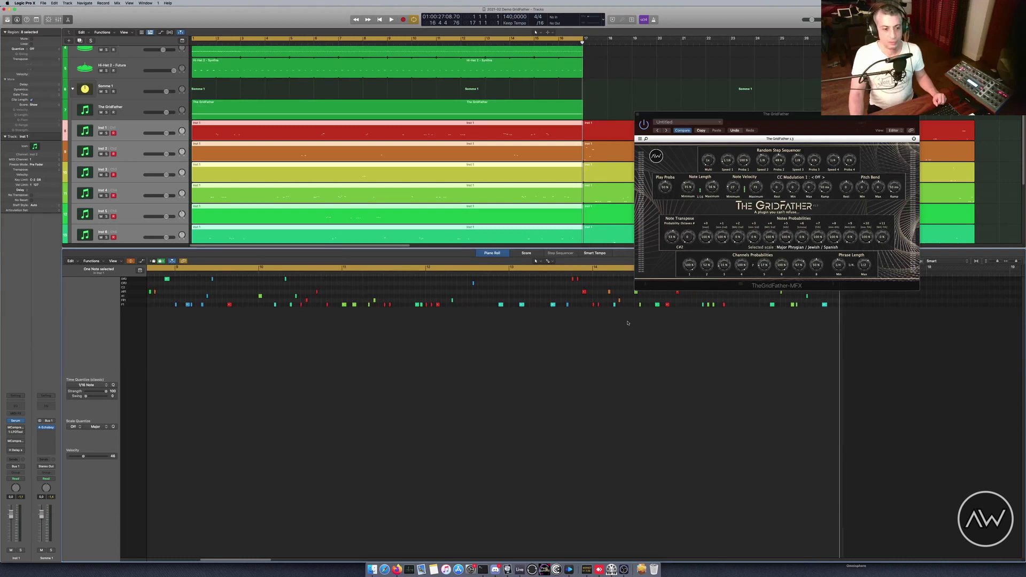
scroll(625, 323, left, 10)
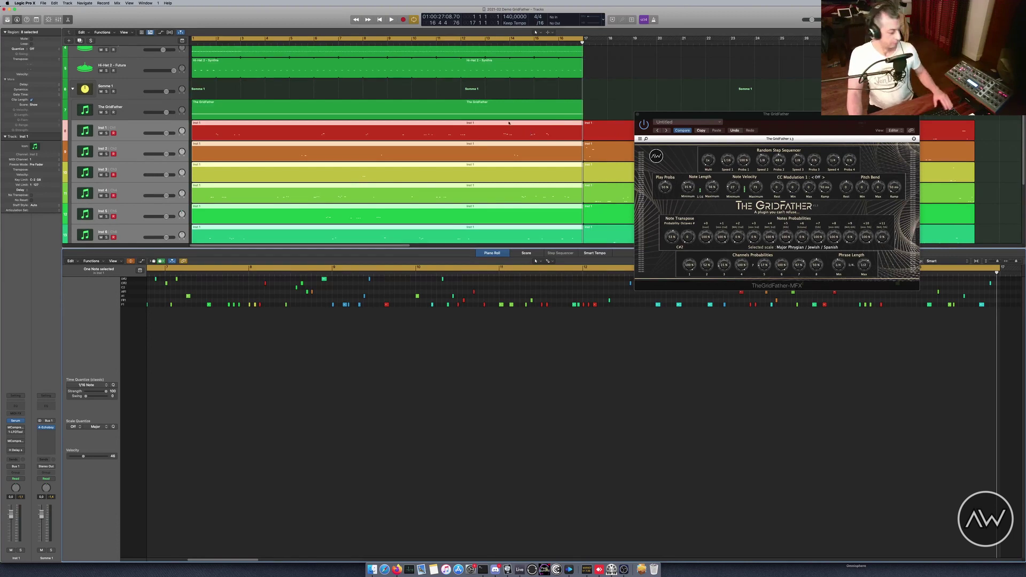
Delete the recorded regions on the Inst tracks in bars 1 to 16
click(507, 124)
key(Delete)
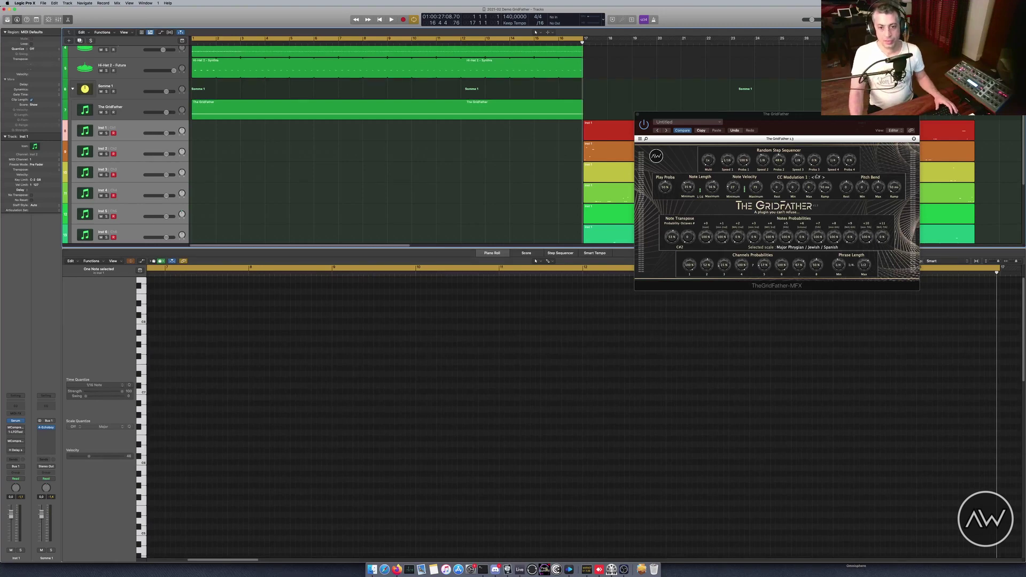
Assign CC Modulation 1 to 1 Mod Wheel in The GridFather, and adjust its minimum, maximum and ramp amounts
click(818, 177)
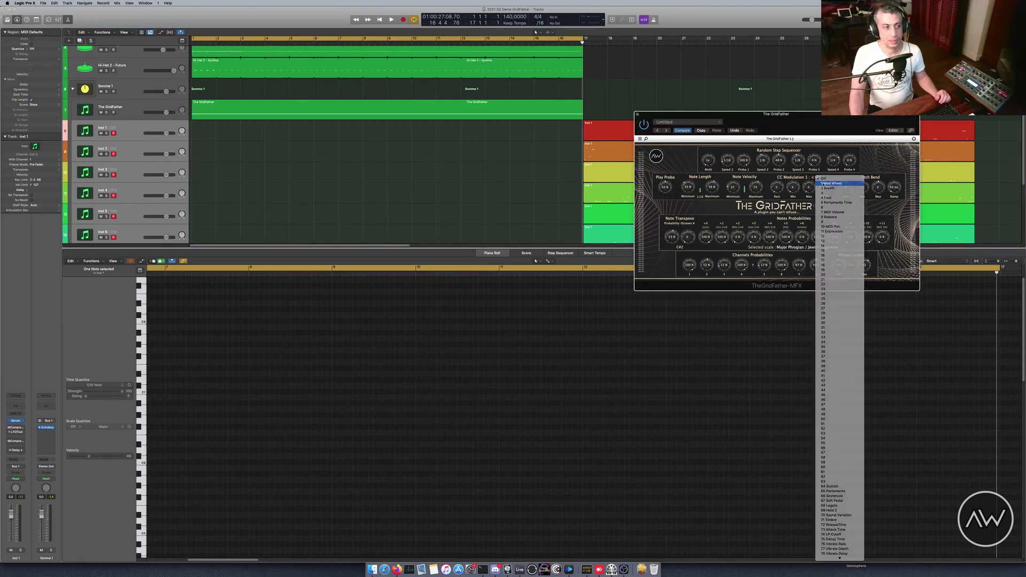
click(823, 183)
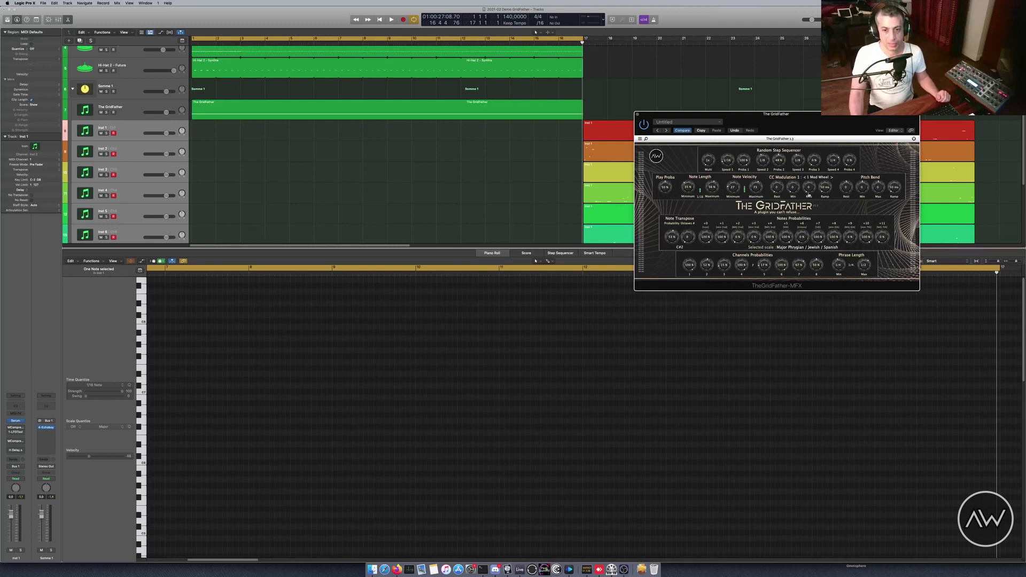
drag(810, 189, 794, 185)
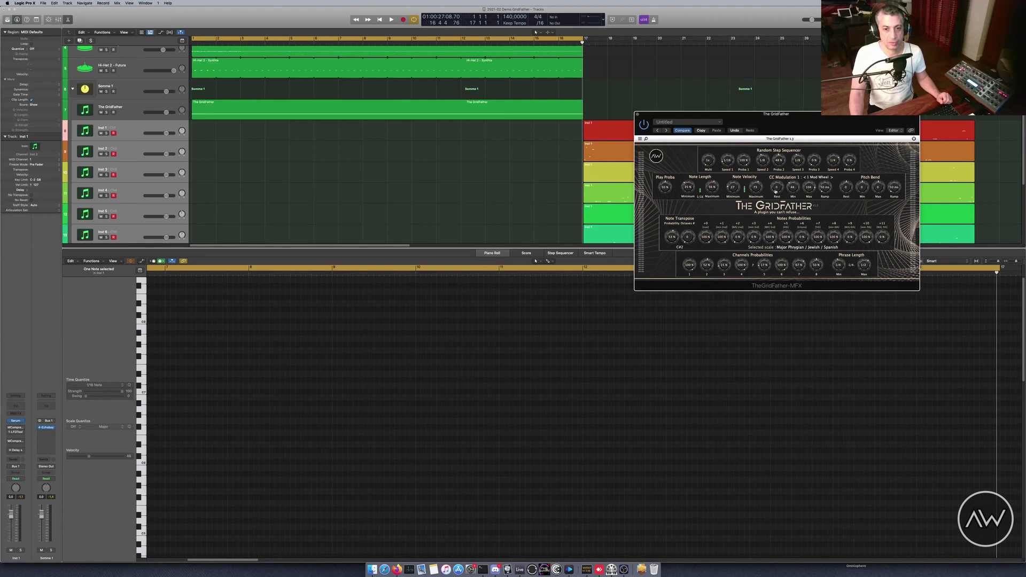
drag(827, 192, 826, 180)
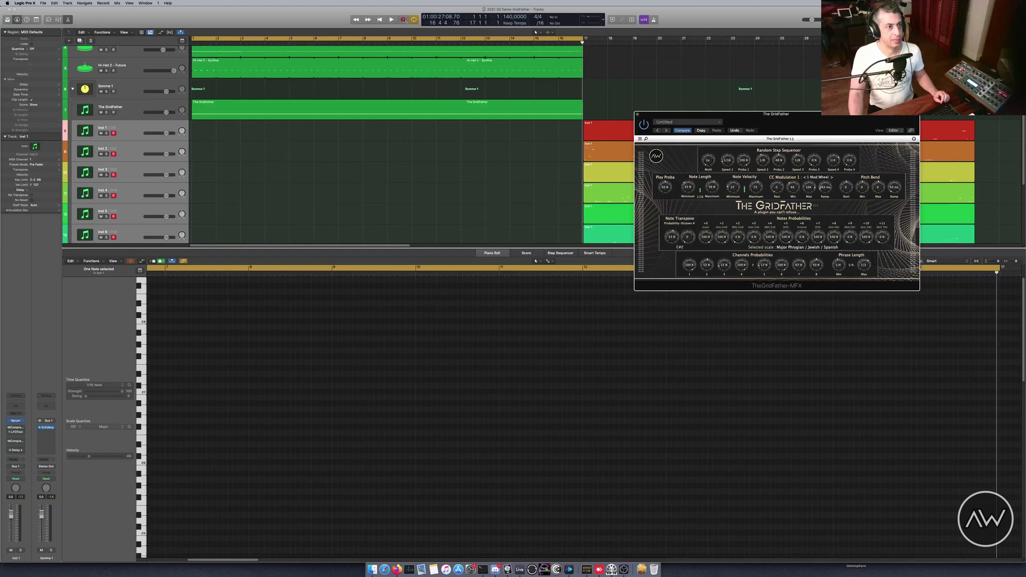
Record a new take on the armed Inst tracks through bar 16, showing the Piano Roll's MIDI automation area
click(391, 19)
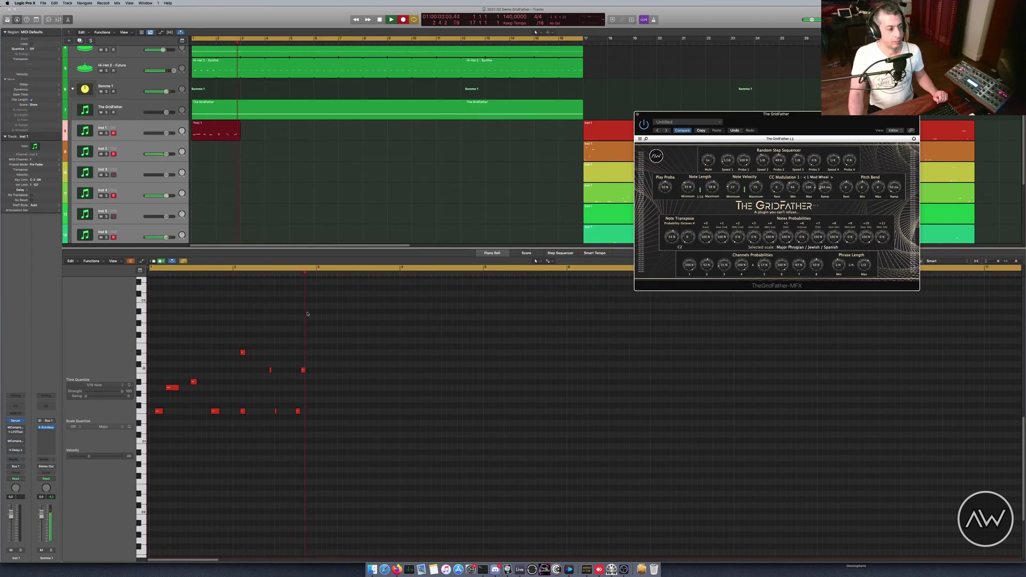
click(141, 261)
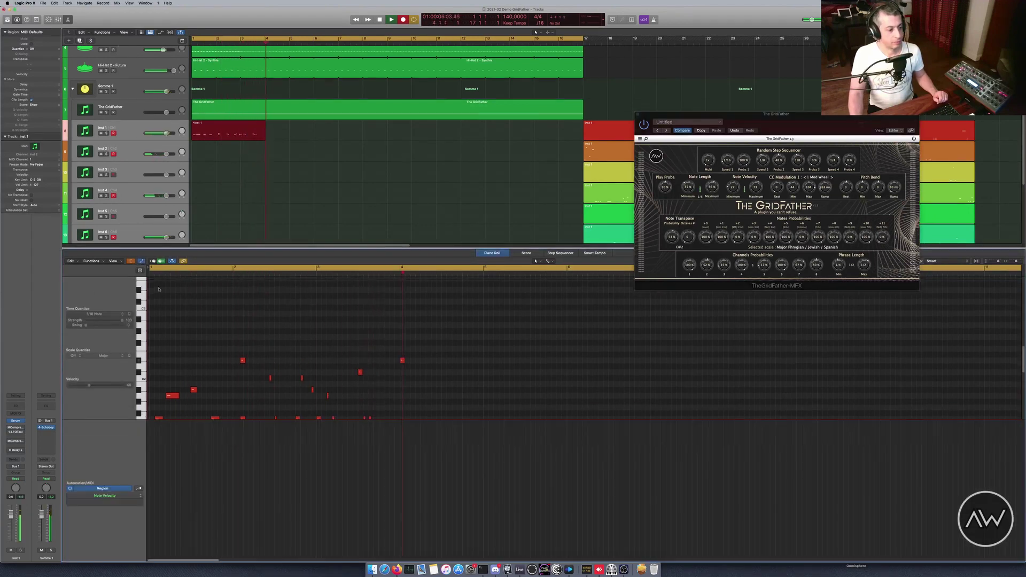
scroll(158, 289, down, 5)
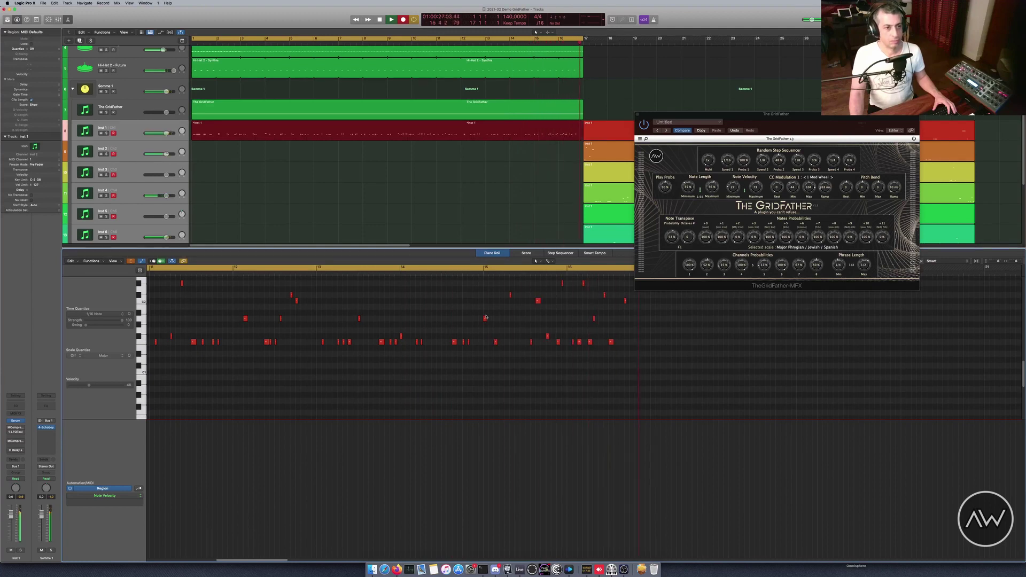
key(space)
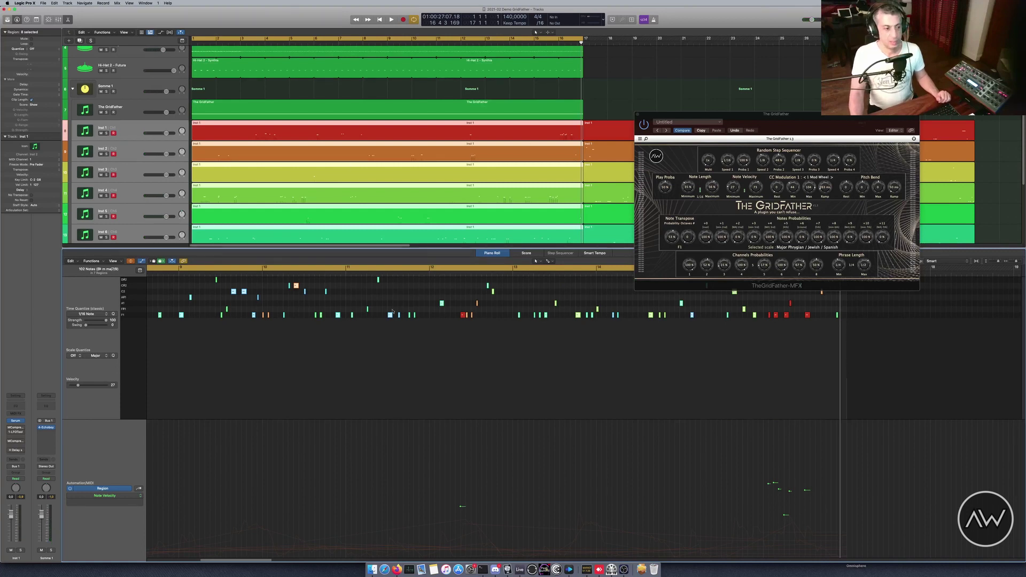
Select only the recorded Inst 1 region and display its CC 1 Modulation curve in the Piano Roll's automation area
key(super+shift+a)
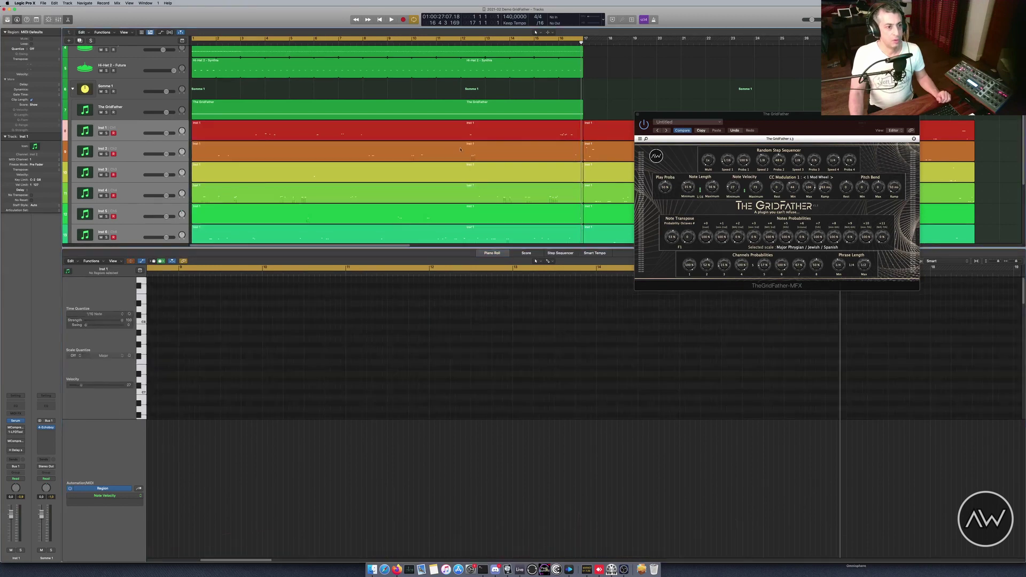
click(471, 133)
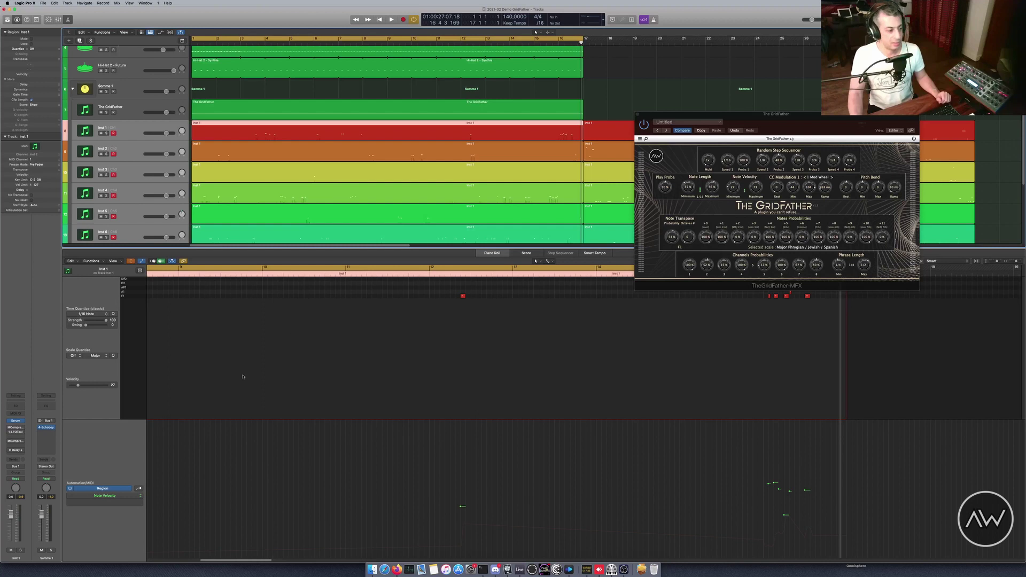
click(138, 487)
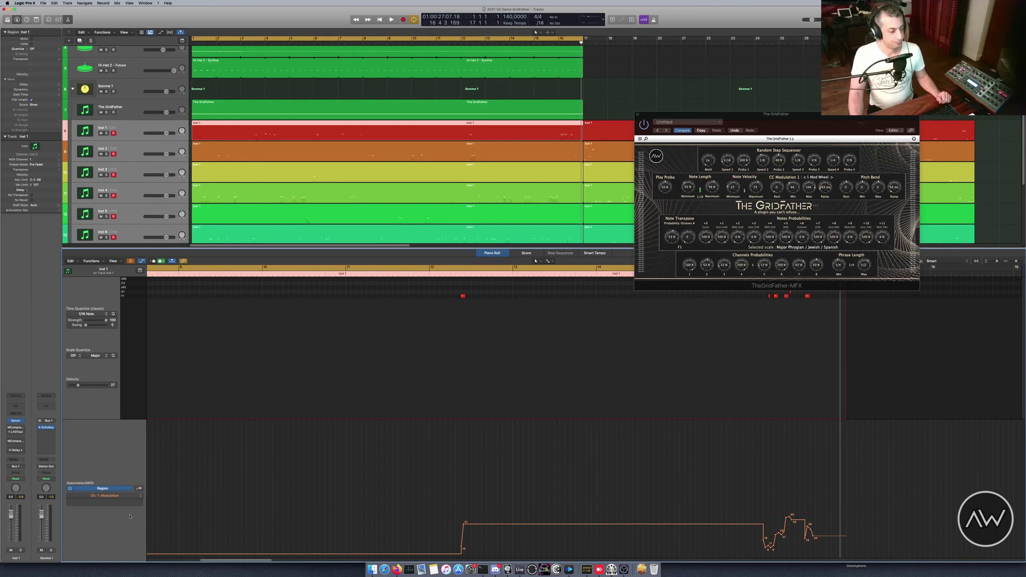
click(139, 489)
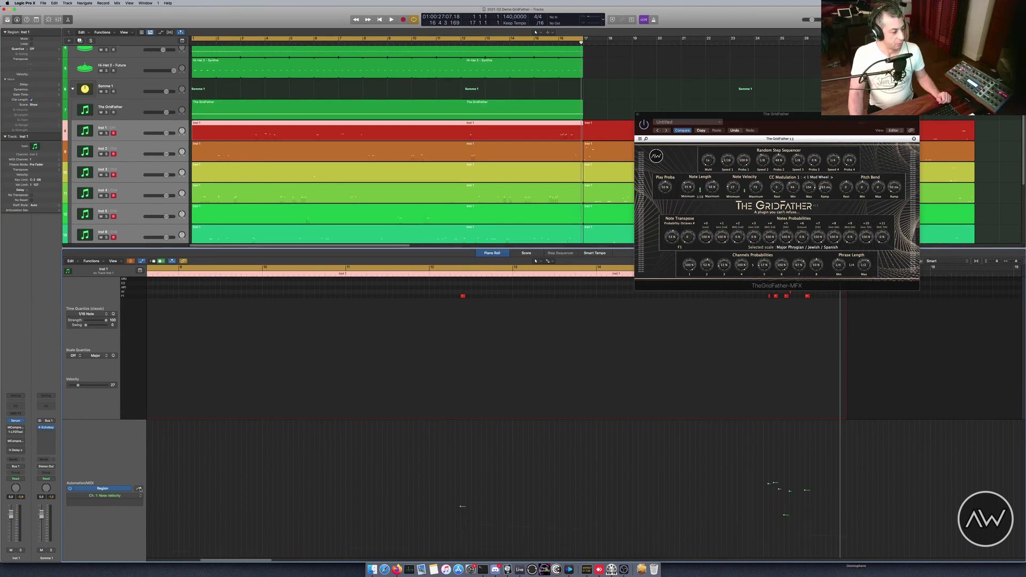
click(139, 489)
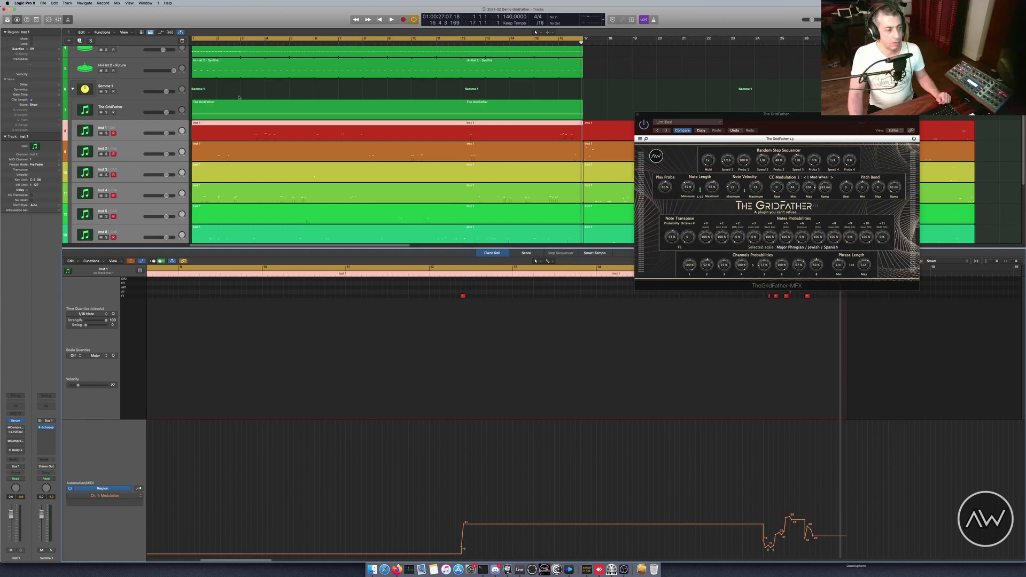
scroll(488, 132, down, 2)
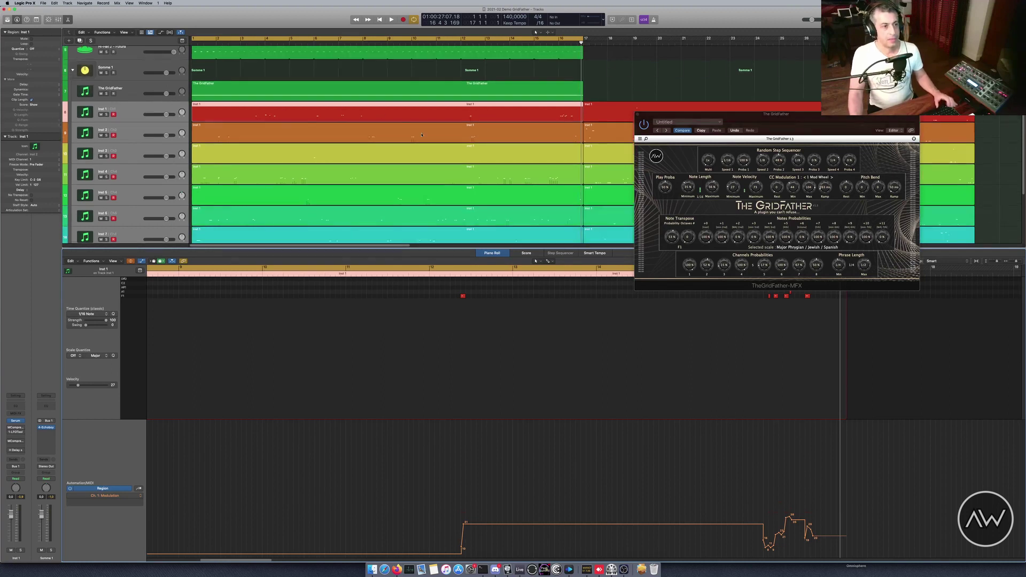
scroll(470, 160, down, 3)
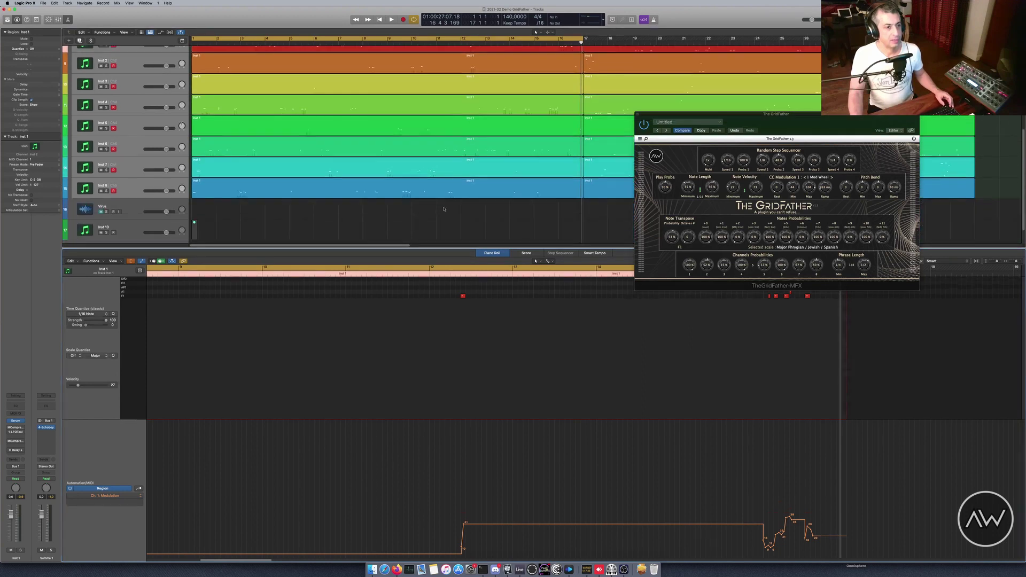
Delete the Inst 1 to Inst 8 regions in bars 1 to 16 and move the regions at bar 17 to bar 1
drag(440, 224, 531, 86)
key(Delete)
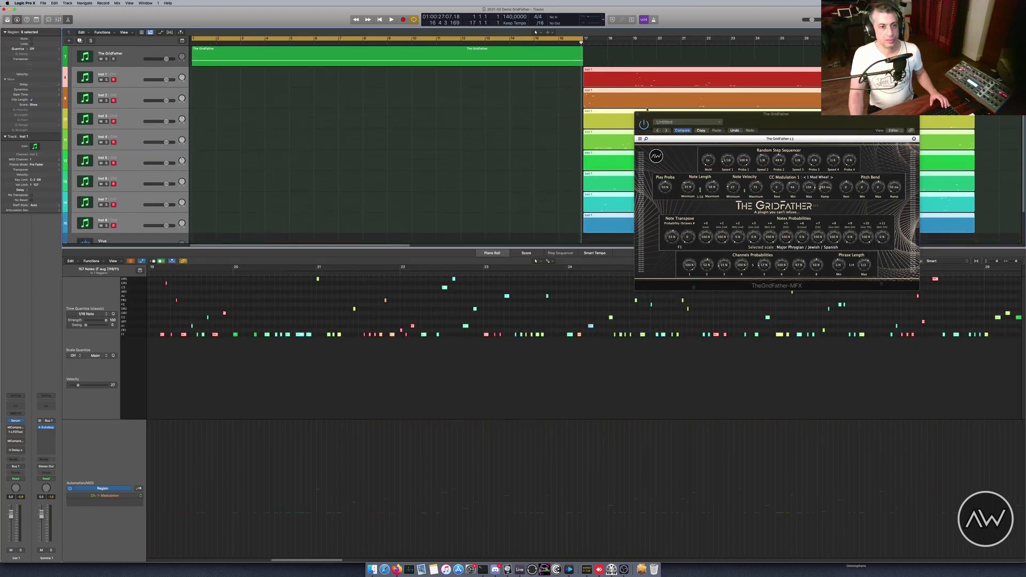
drag(656, 71, 266, 85)
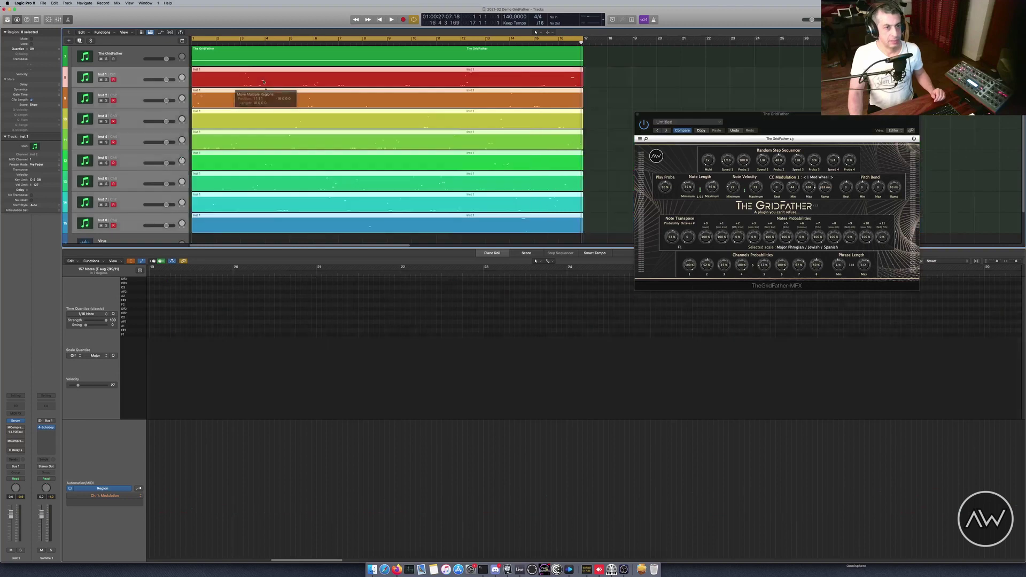
Bypass The GridFather MIDI effect on its track and start playback of the recorded Inst regions
click(135, 55)
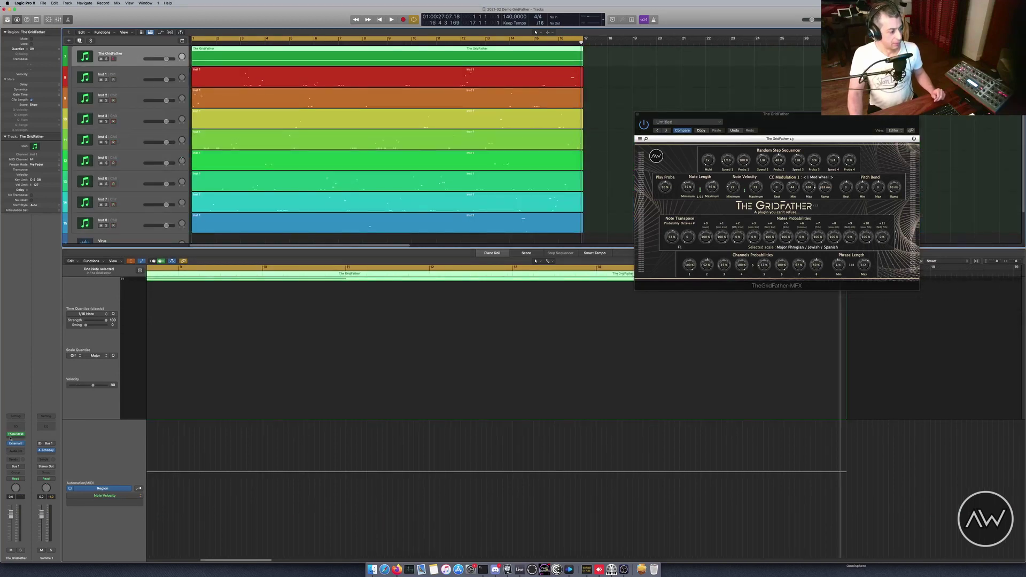
mouse_move(9, 435)
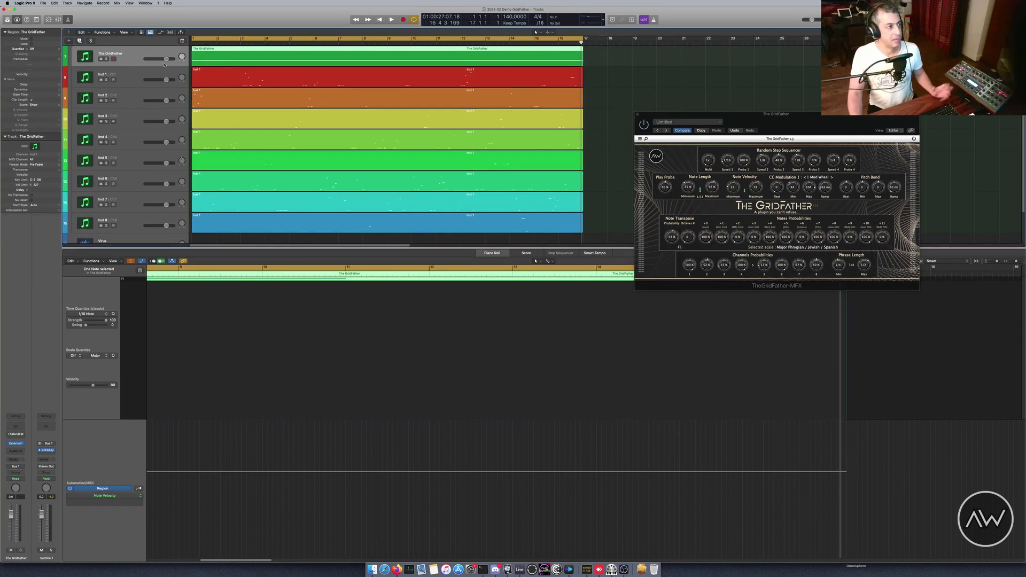
scroll(349, 115, up, 1)
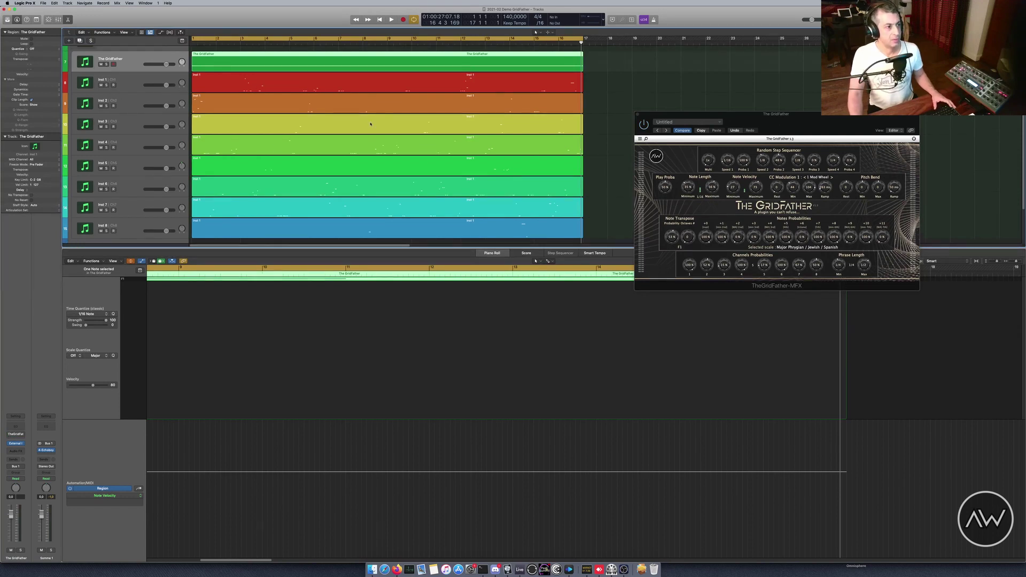
scroll(385, 123, up, 5)
key(space)
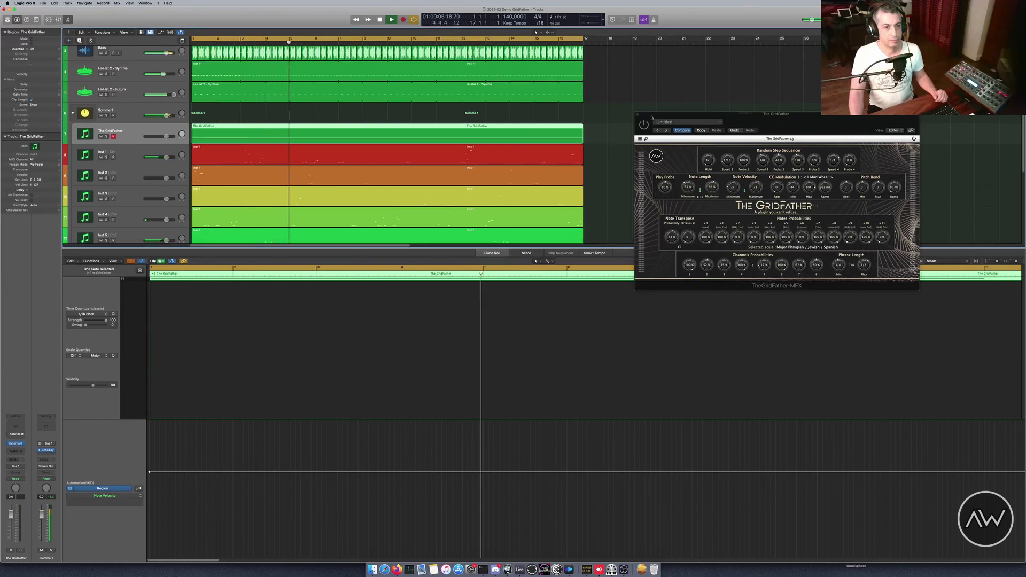
Reposition The GridFather window, hide the Piano Roll, and stop playback near the end of bar 16
drag(651, 117, 632, 84)
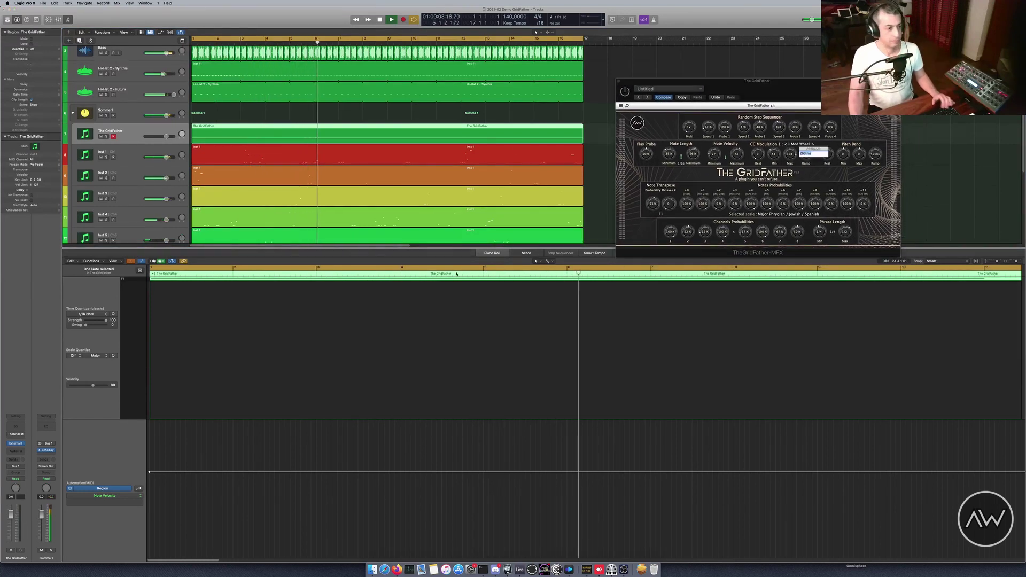
click(591, 140)
key(e)
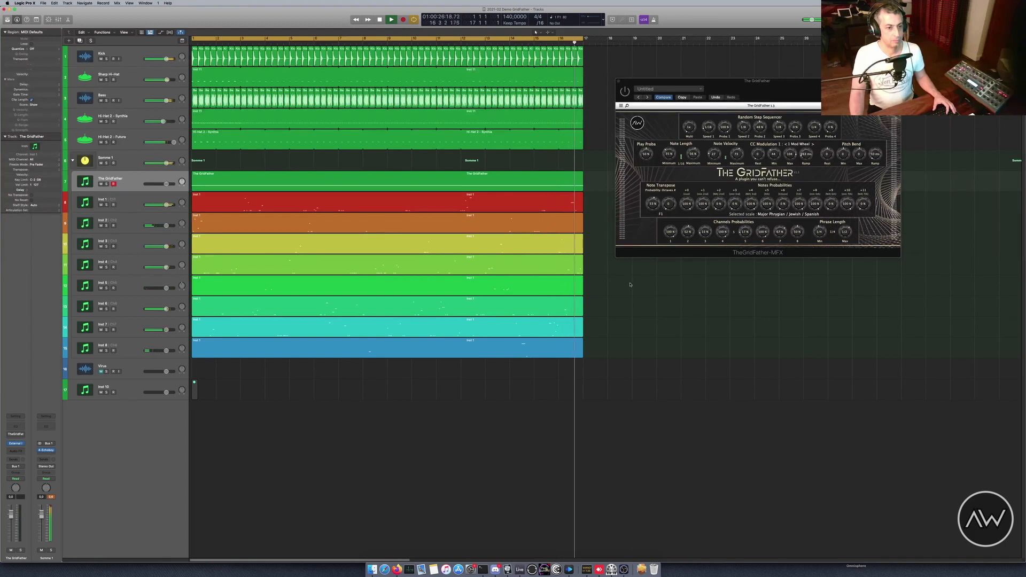
key(space)
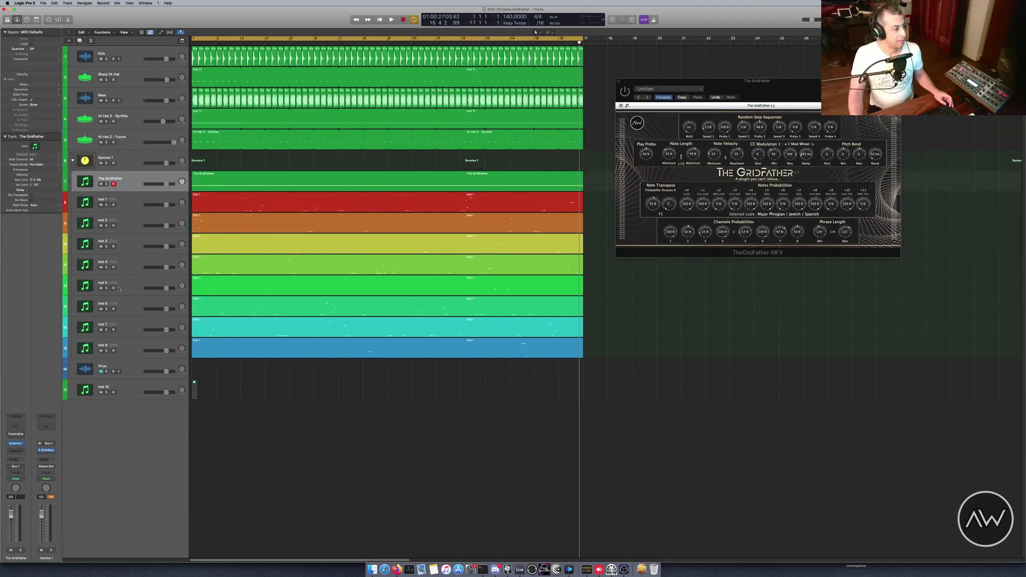
Mute The GridFather and Inst 1 to Inst 8 tracks together, leaving only The GridFather track unmuted
shift+click(130, 351)
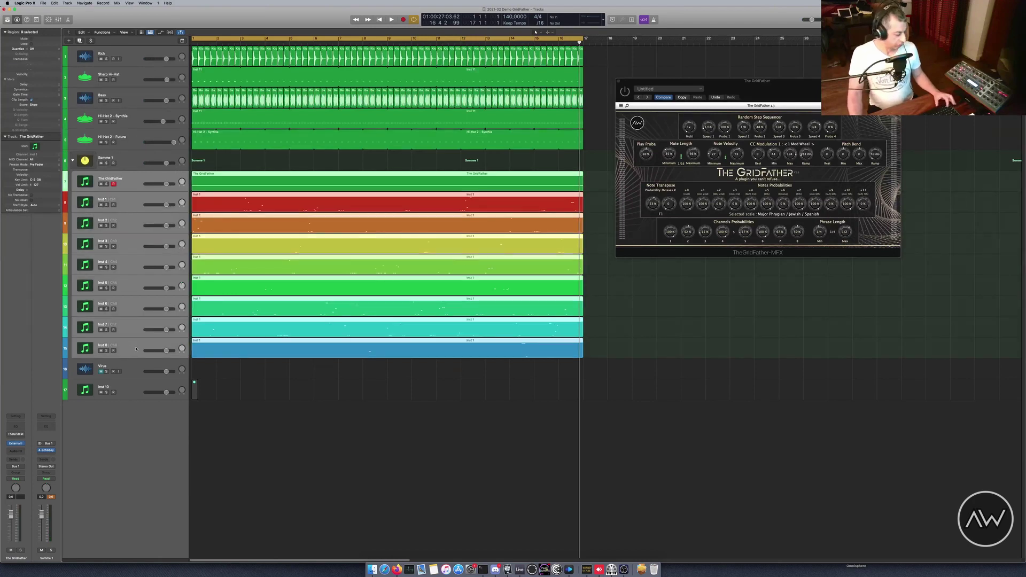
click(101, 184)
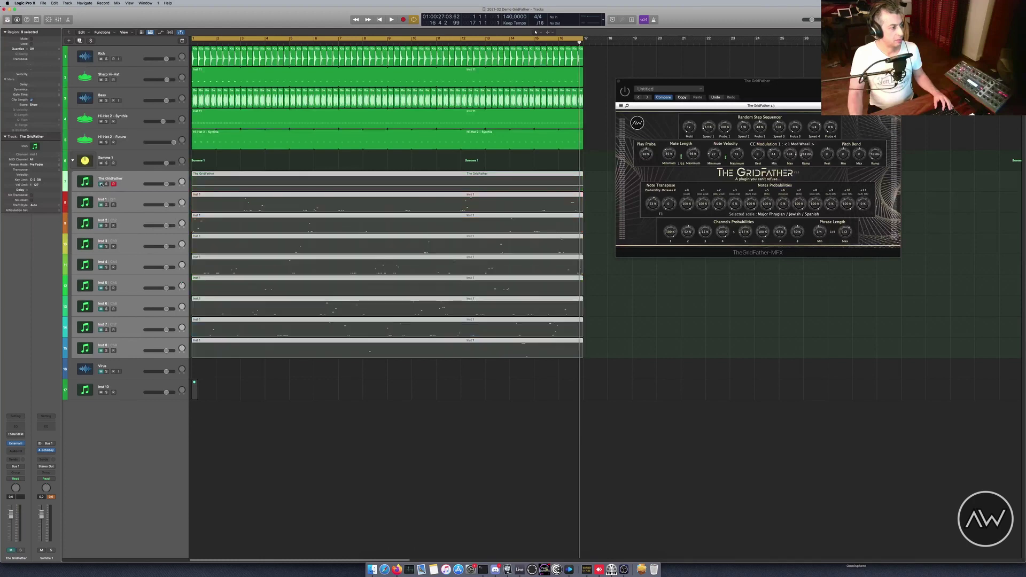
click(136, 364)
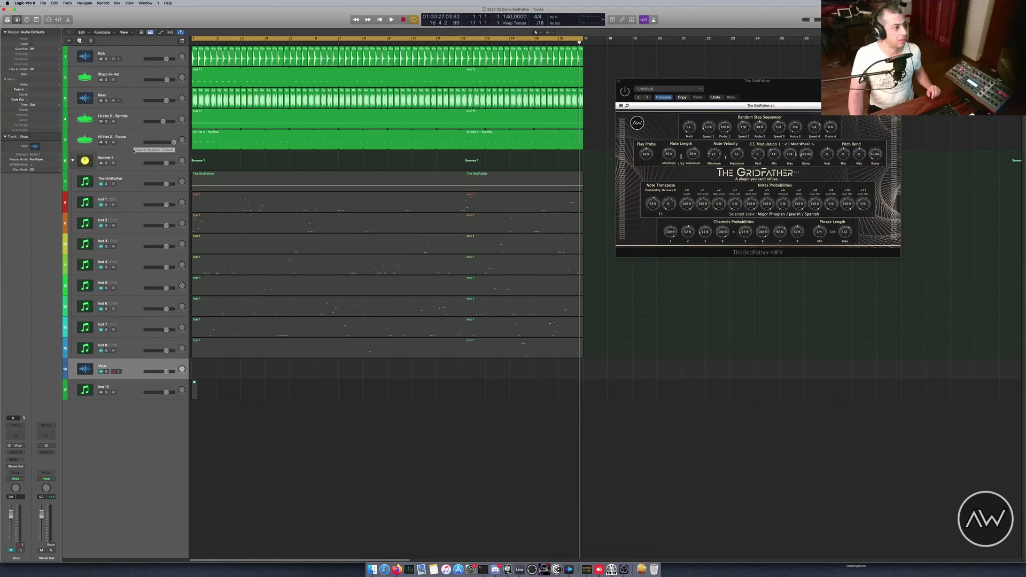
click(134, 181)
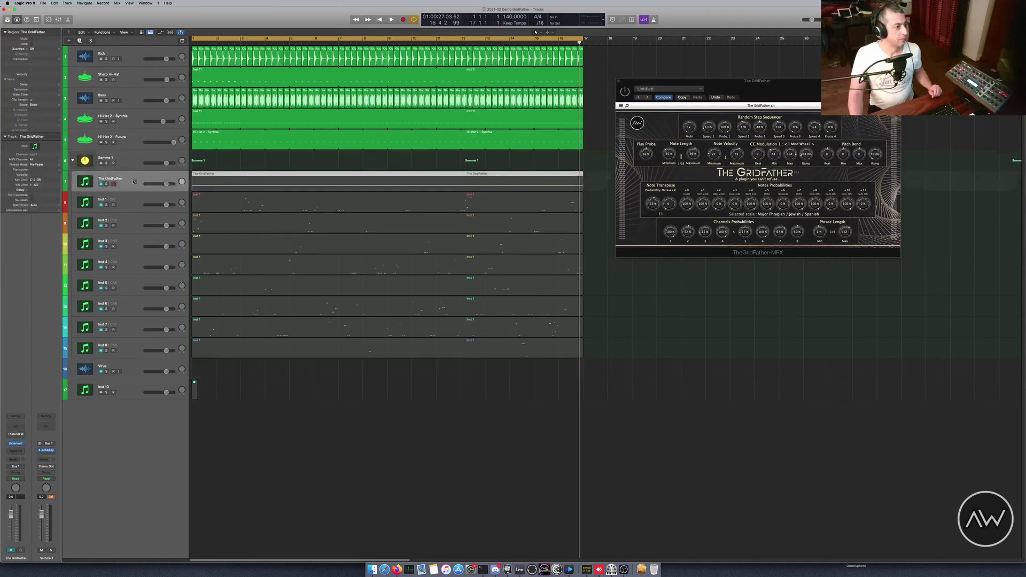
click(102, 184)
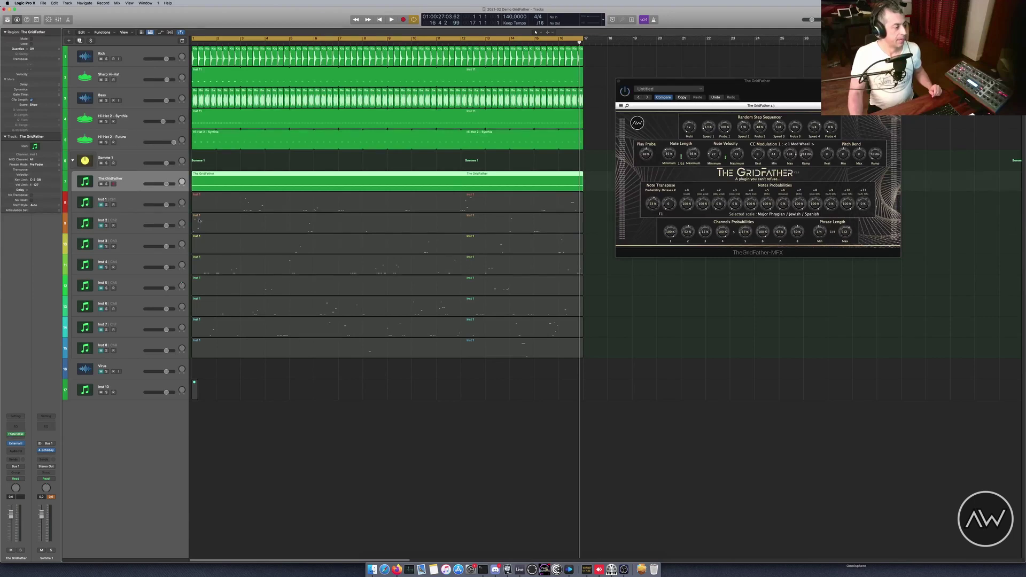
Show The GridFather plug-in and set the probabilities of channels 2 to 8 to 0 %, keeping channel 1 at 100 %
key(v)
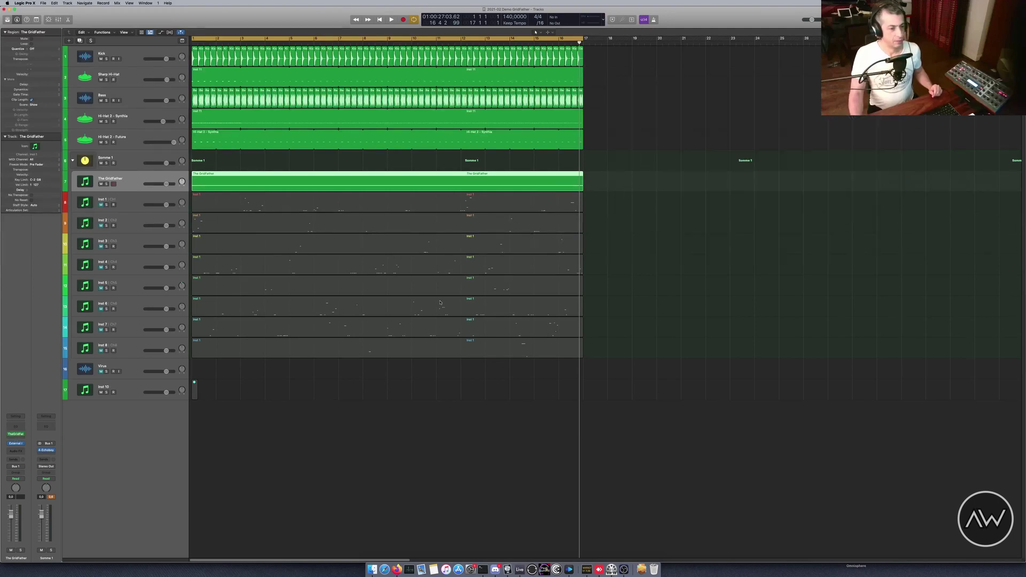
click(16, 434)
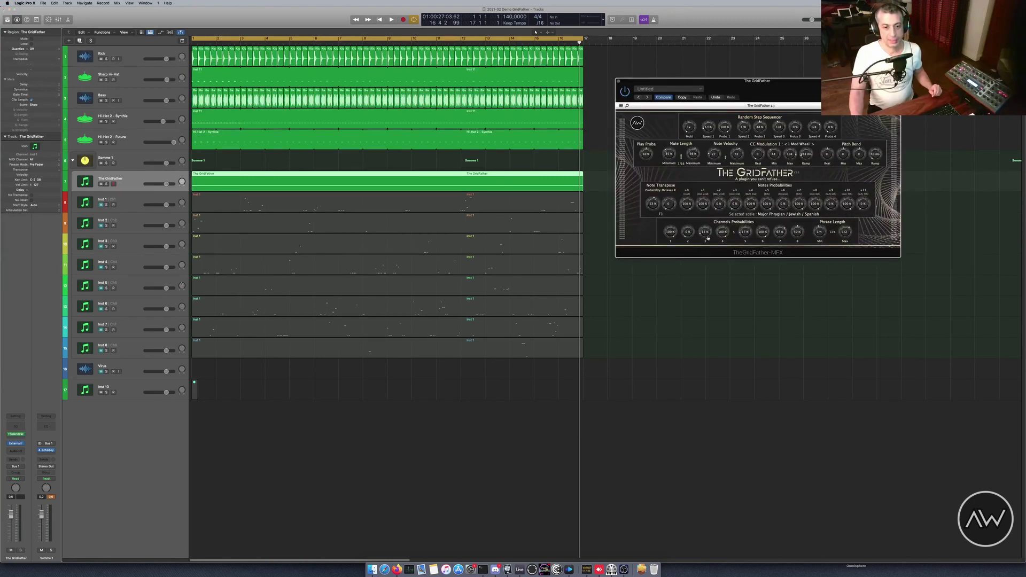
drag(724, 233, 742, 257)
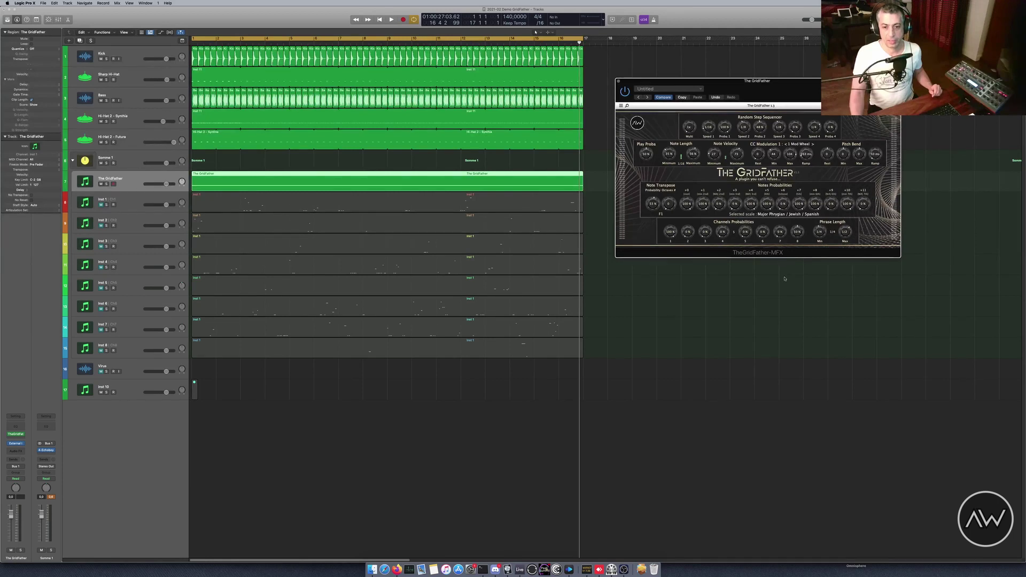
mouse_move(780, 232)
mouse_down()
mouse_move(778, 262)
mouse_move(799, 268)
mouse_up()
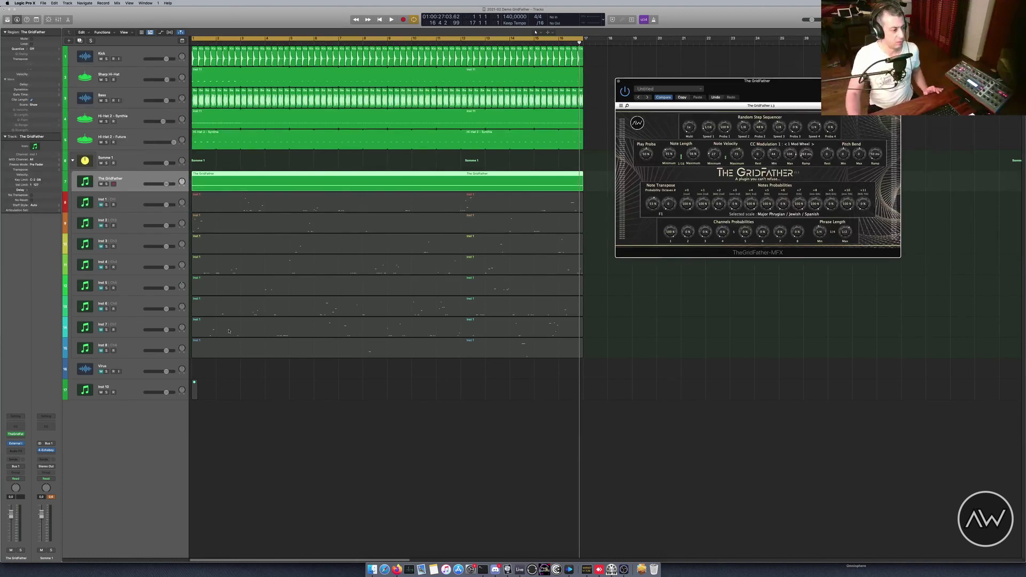
Show the Mixer, unmute the Virus track, and play the project briefly to check its signal
click(145, 363)
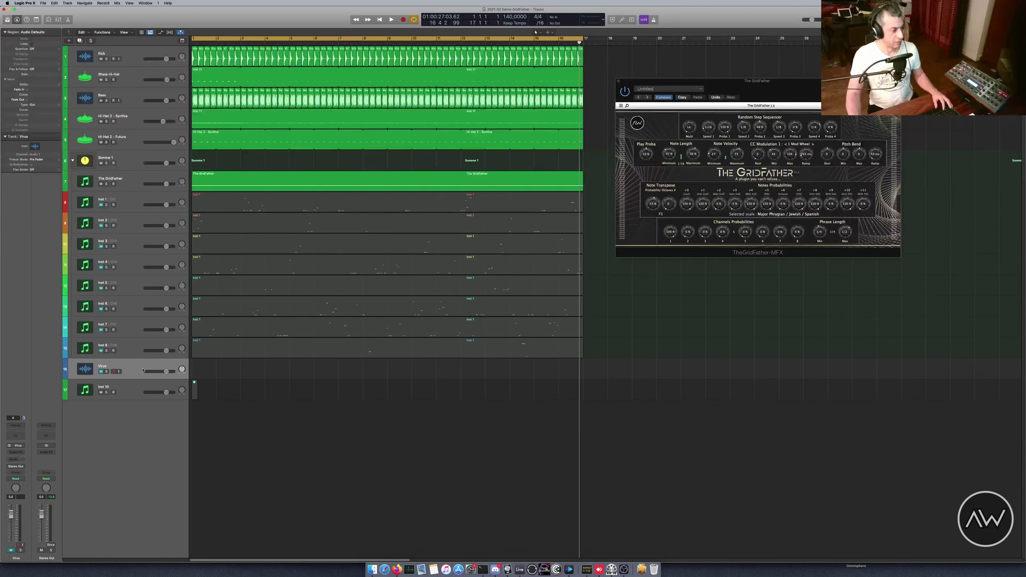
key(x)
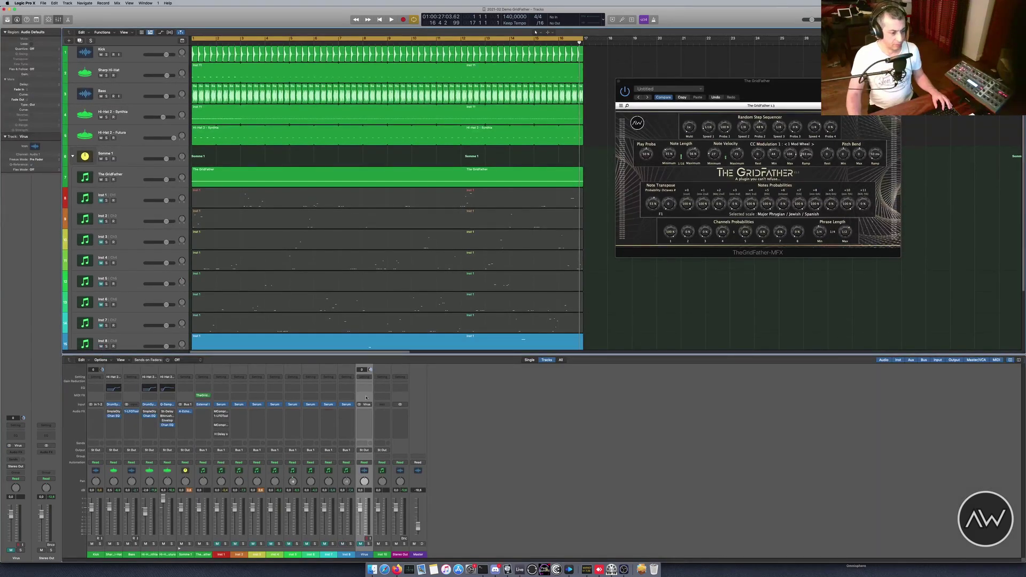
click(361, 544)
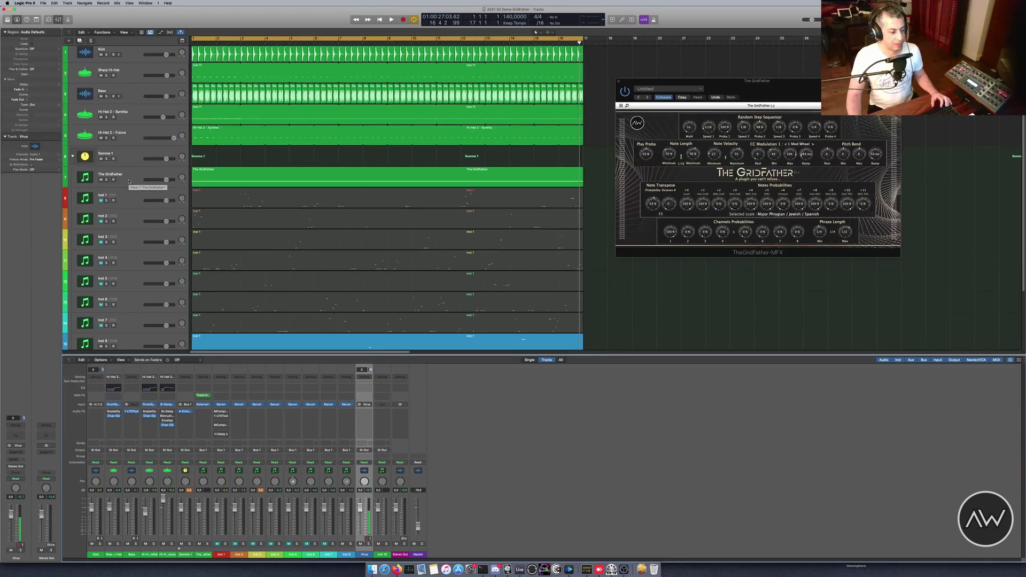
key(space)
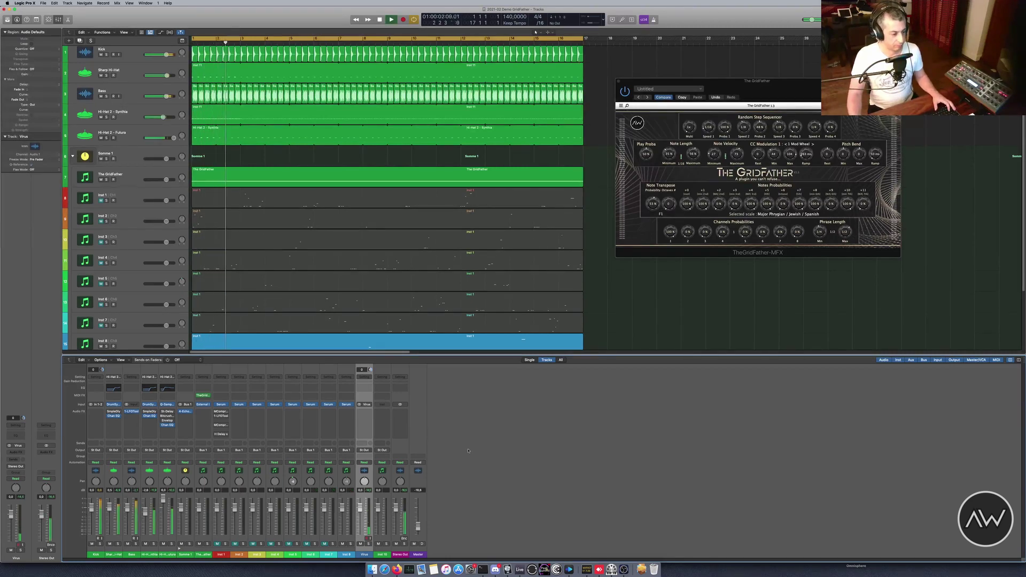
key(space)
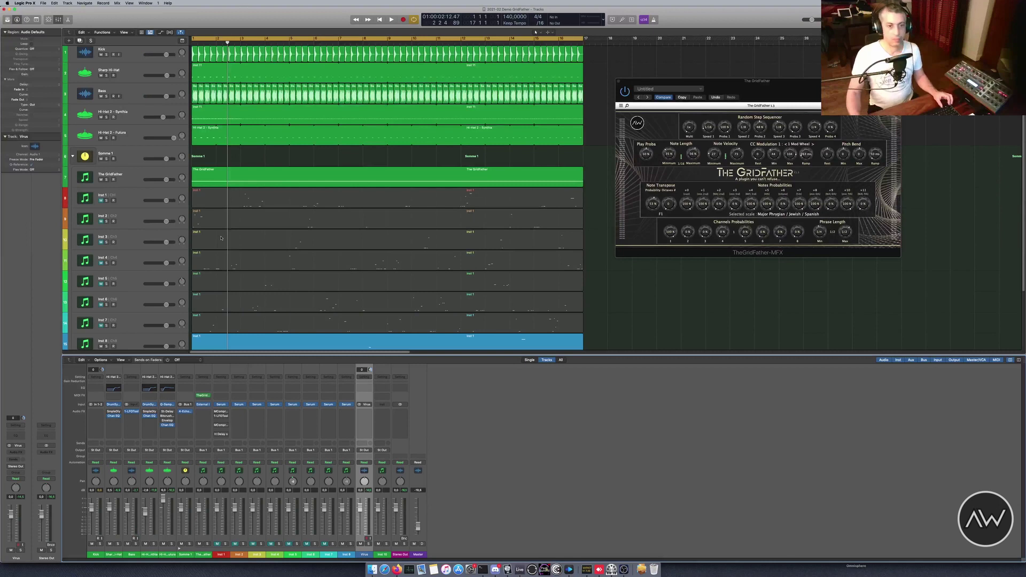
Play the project with The GridFather track selected, raising the channel 2 and channel 3 probabilities to 100 %
click(137, 176)
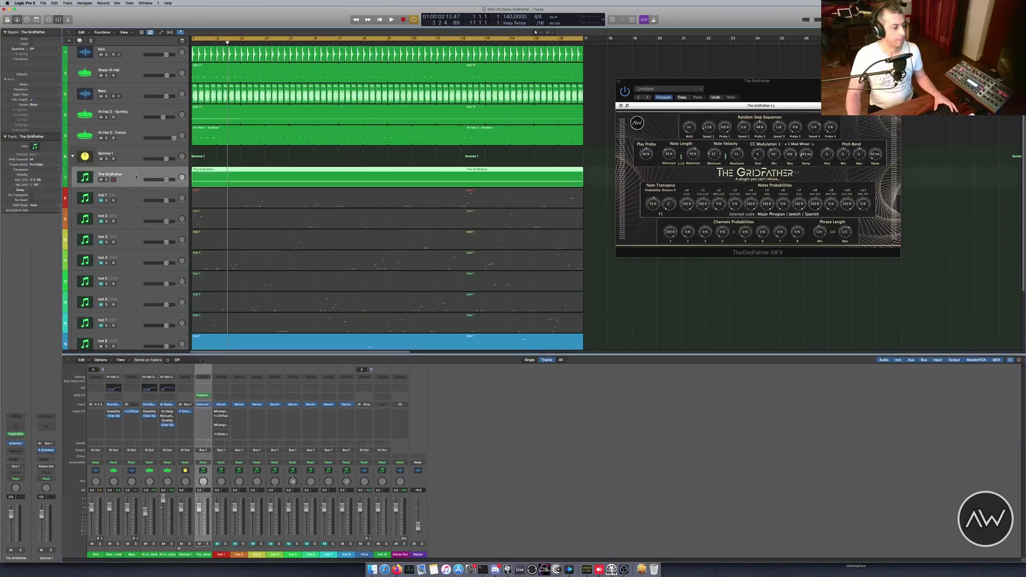
key(space)
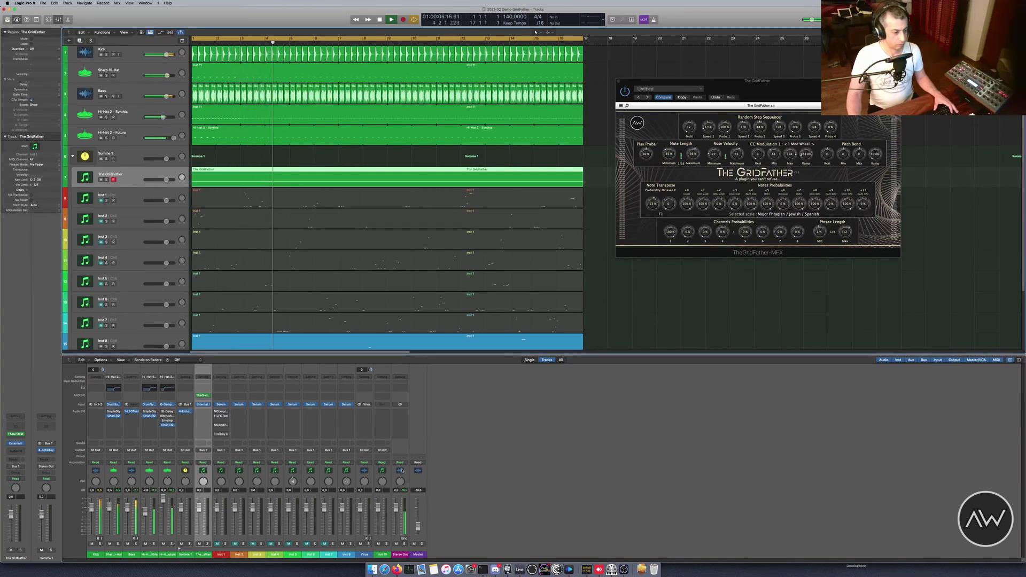
double_click(688, 231)
double_click(705, 232)
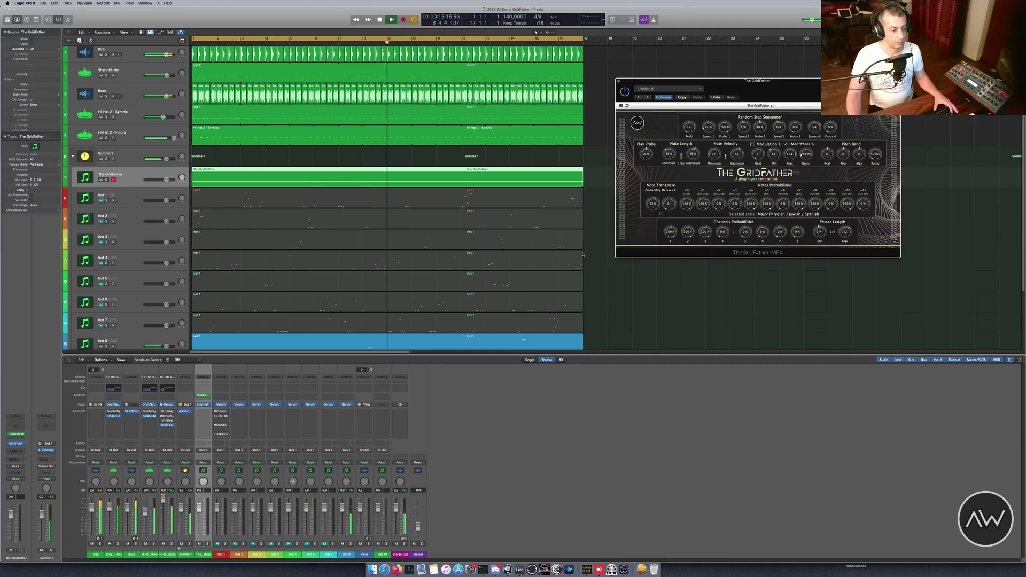
key(space)
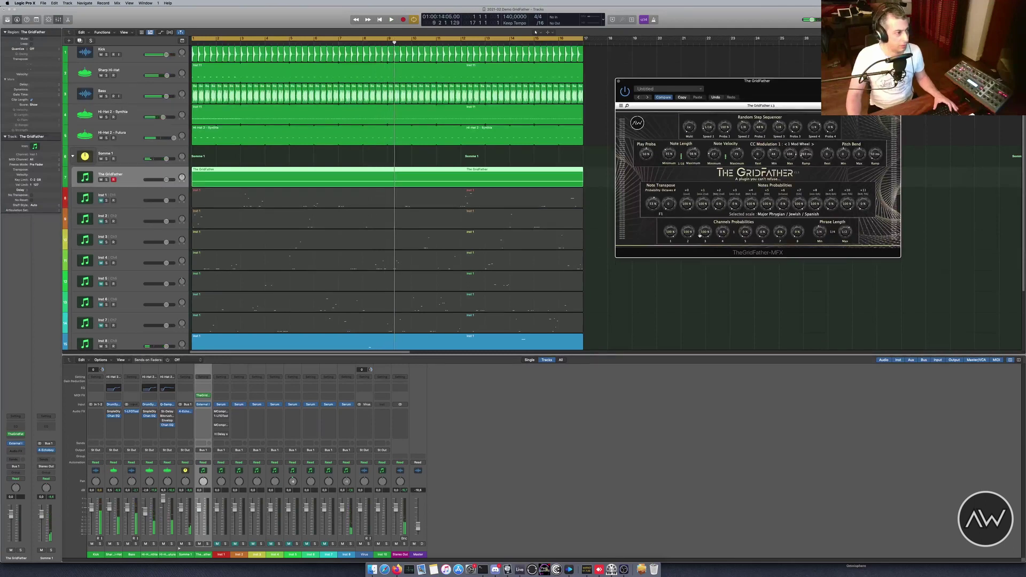
Restart playback from the beginning and set channels 1 and 3 to 0 % probability and channel 2 to 100 %
key(Return)
key(space)
mouse_move(705, 234)
mouse_down()
mouse_move(704, 206)
mouse_move(688, 251)
mouse_move(671, 251)
mouse_up()
key(space)
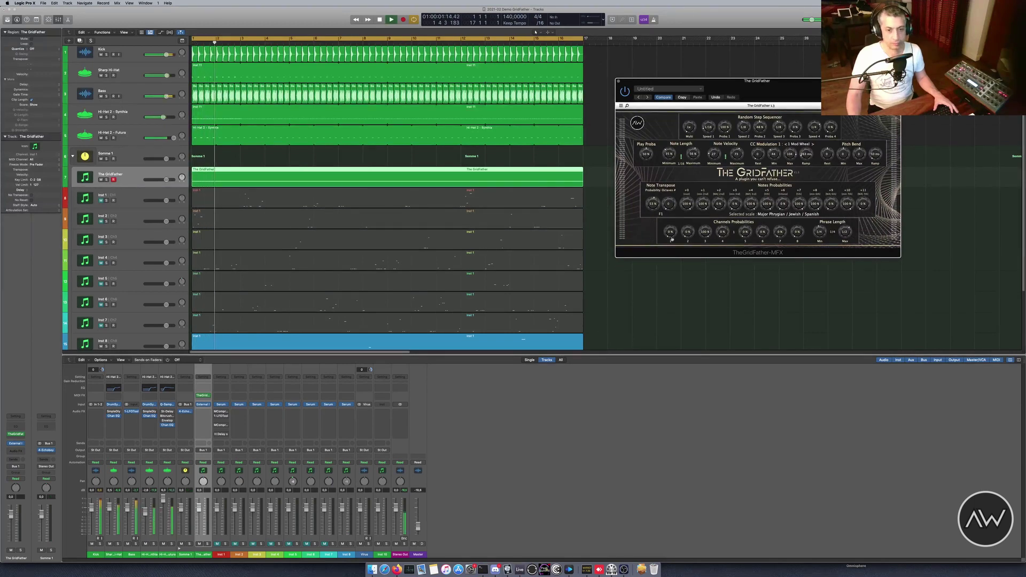
mouse_move(688, 234)
mouse_down()
mouse_move(688, 214)
mouse_move(705, 251)
mouse_up()
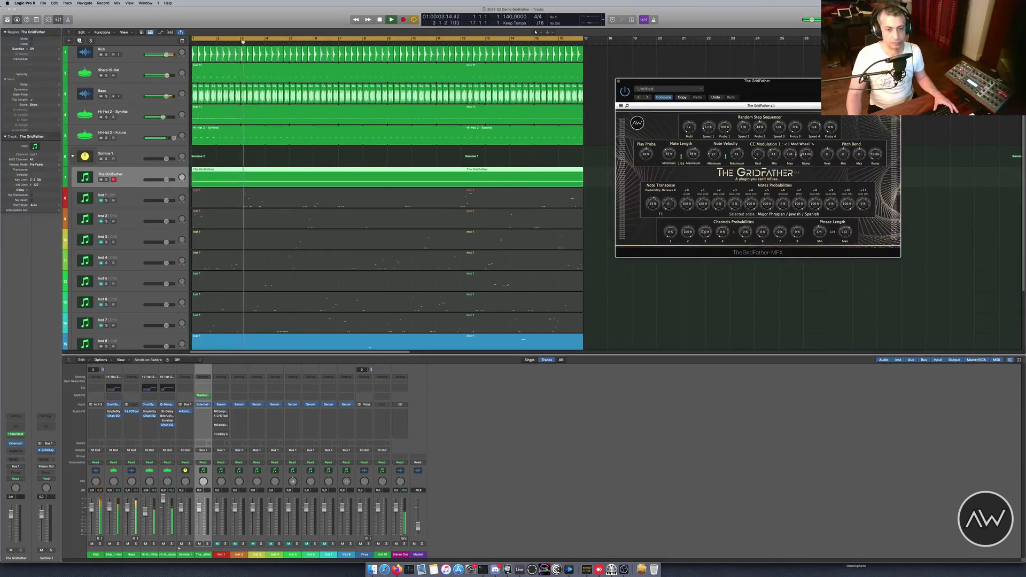
Mute the Inst 8 track, make it the selected track, and stop playback
scroll(343, 285, down, 1)
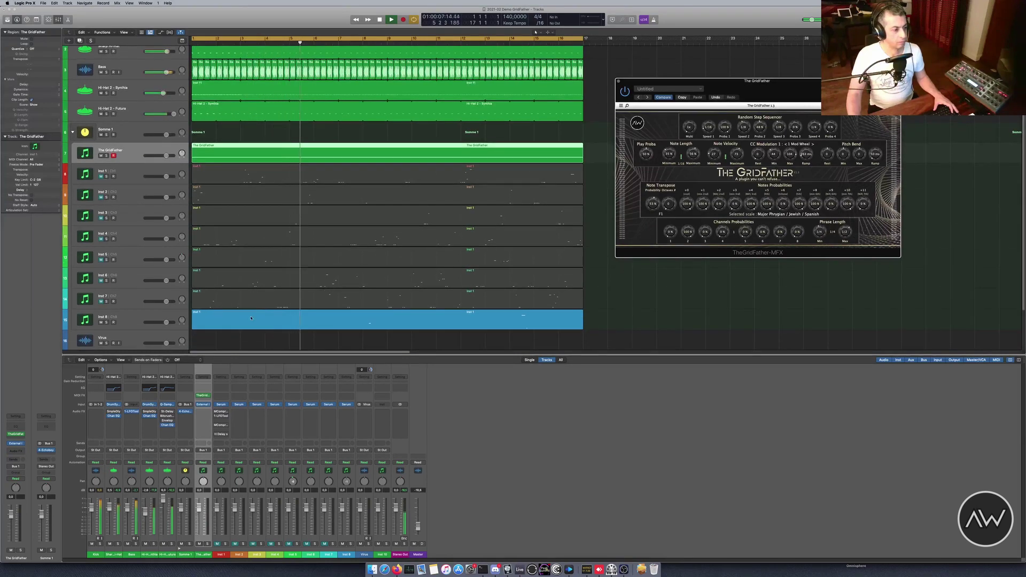
click(132, 321)
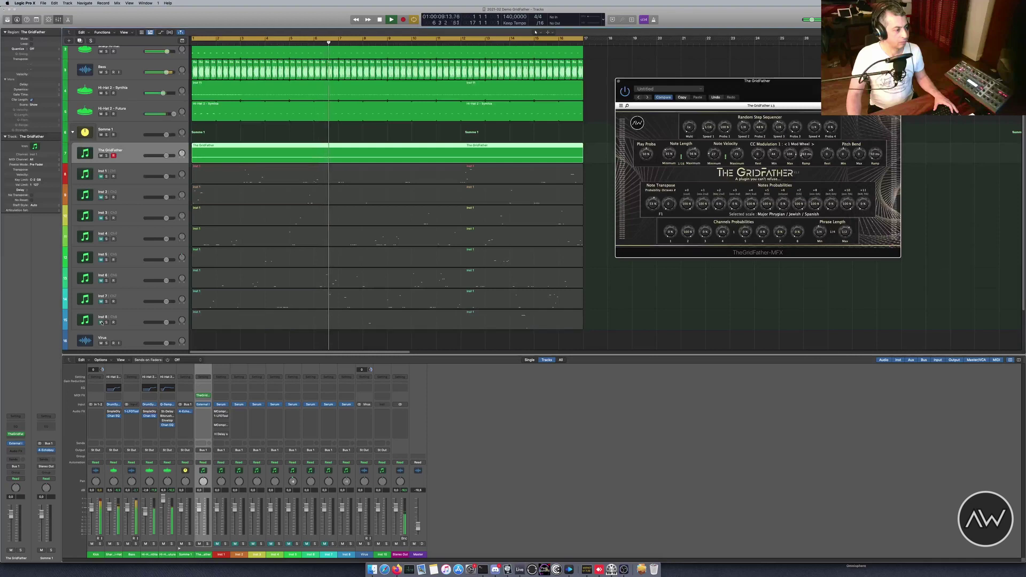
click(133, 321)
scroll(139, 310, down, 2)
key(space)
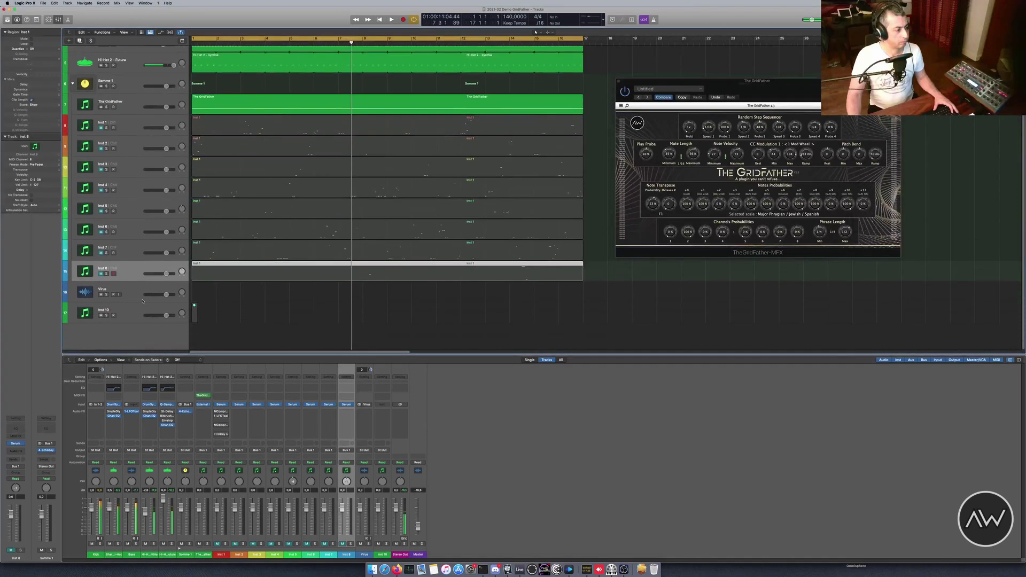
Play the project briefly with Inst 8 selected, stop it, and select the Virus track
key(space)
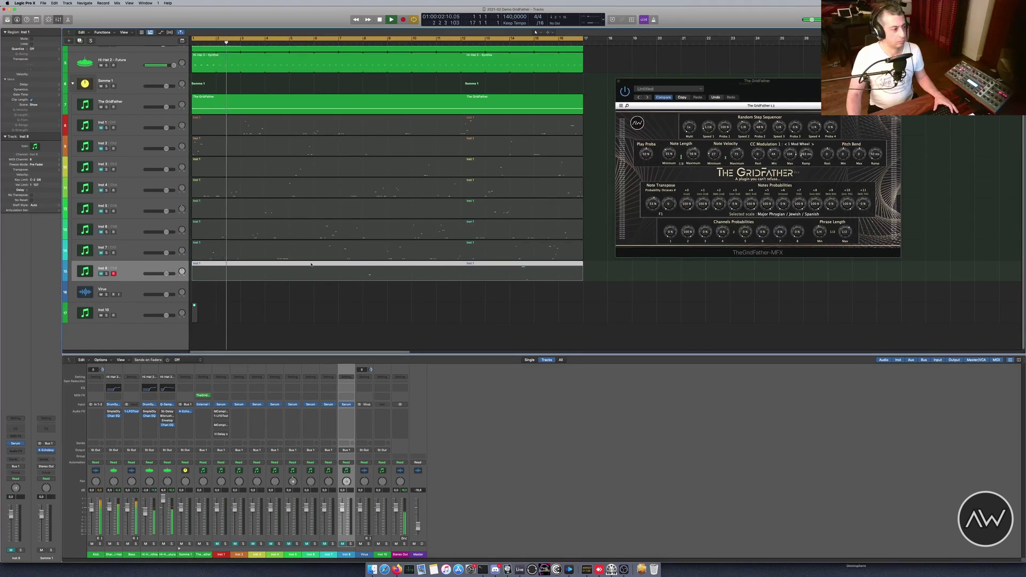
key(space)
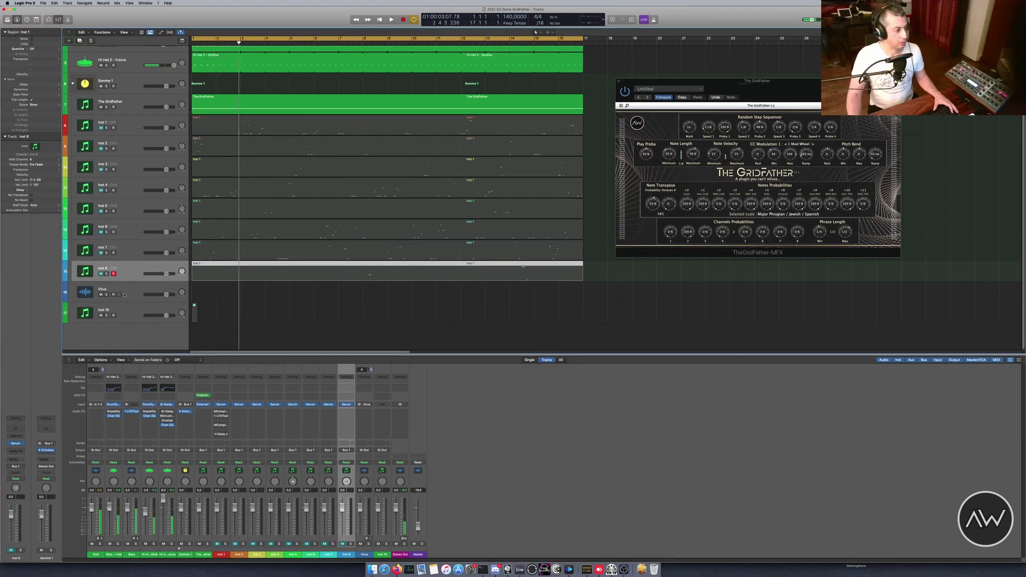
click(124, 295)
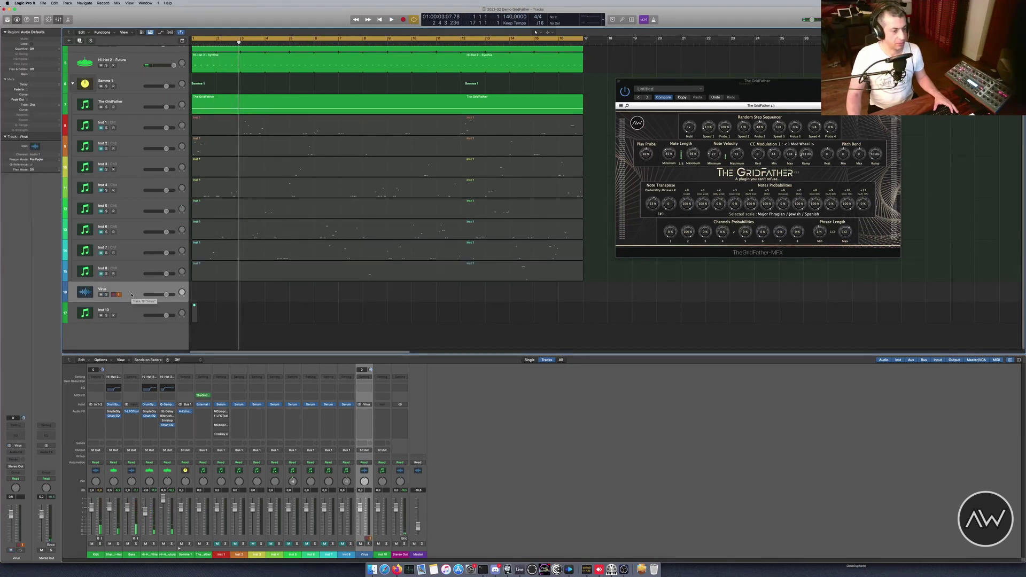
Play the project, set the channel 1 probability to 100 % and channel 2 to 0 %, and select The GridFather region
key(space)
click(683, 236)
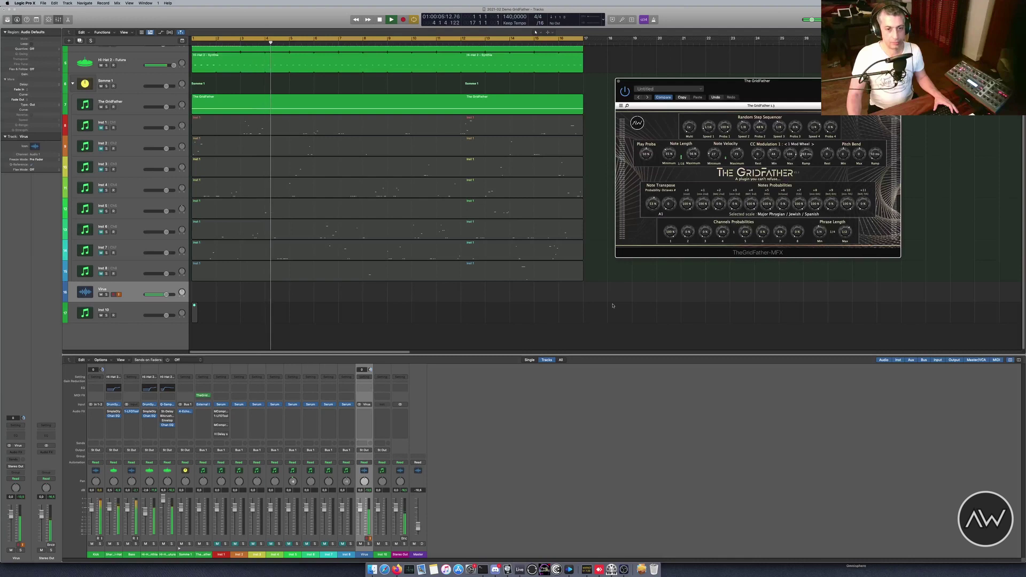
click(279, 102)
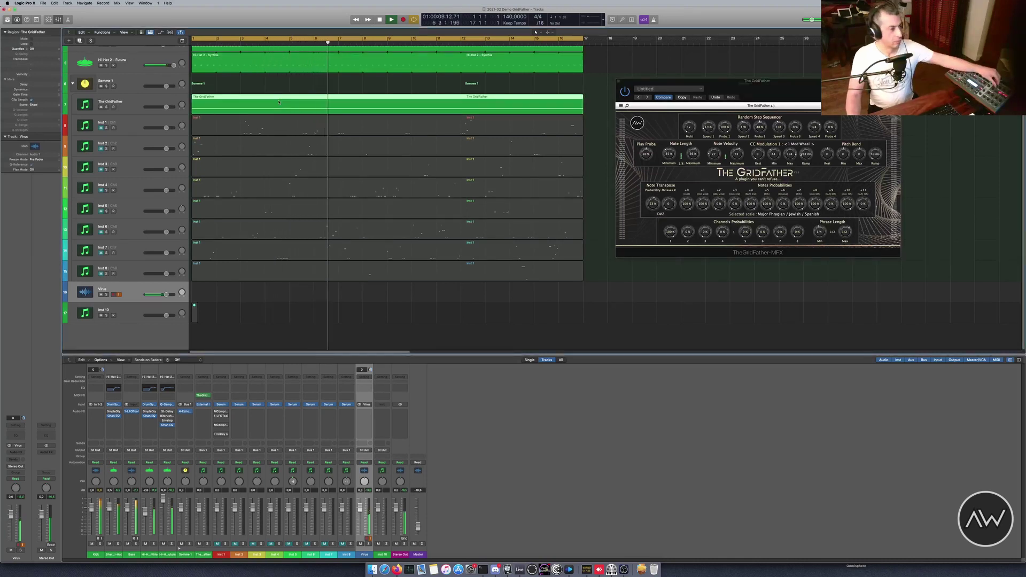
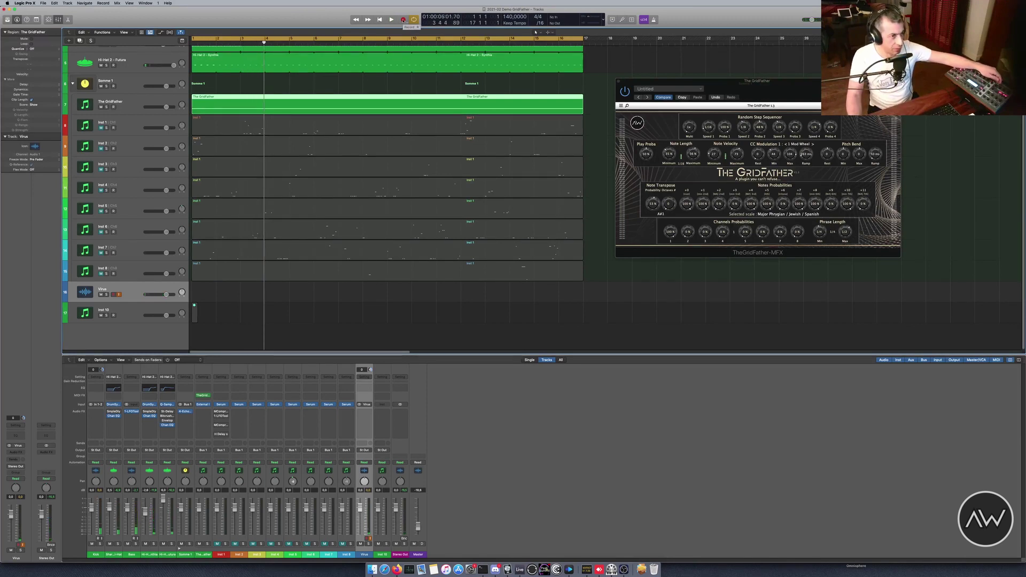
Record the external synth's audio onto the Virus track over the cycle range and stop near bar 17
click(403, 19)
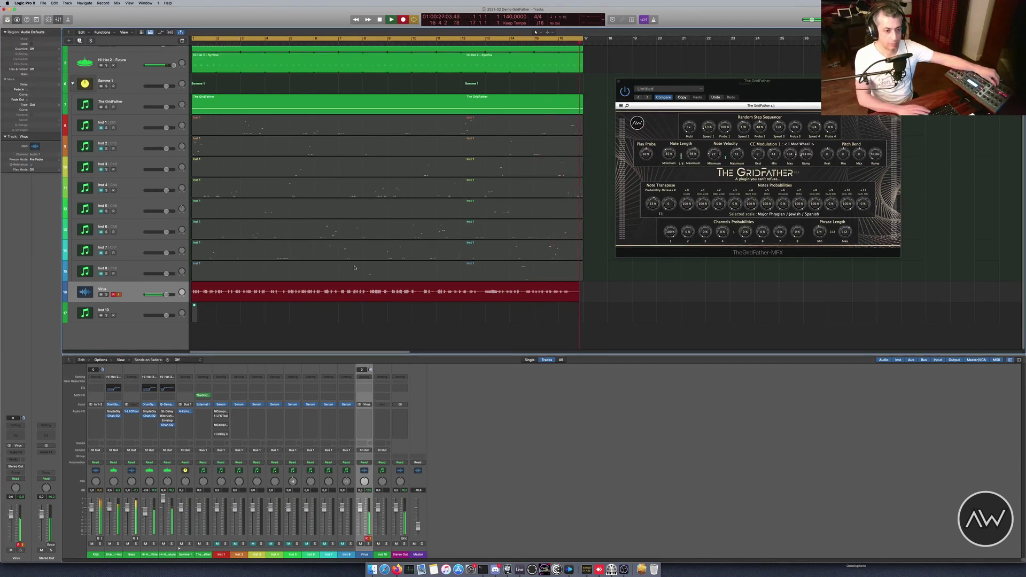
key(space)
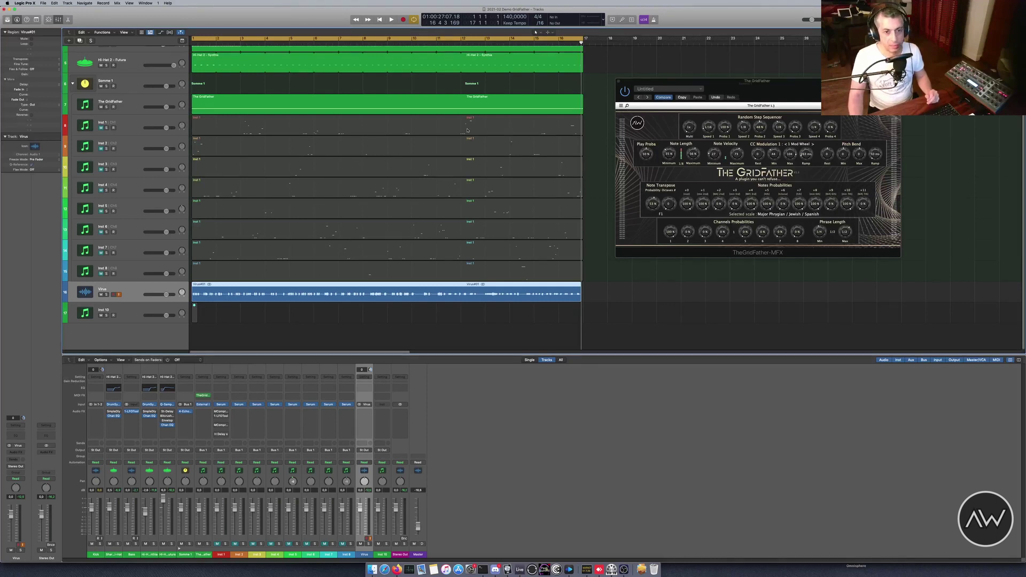
Review the Inst 1 region's notes in the Piano Roll, then close the editor
click(439, 126)
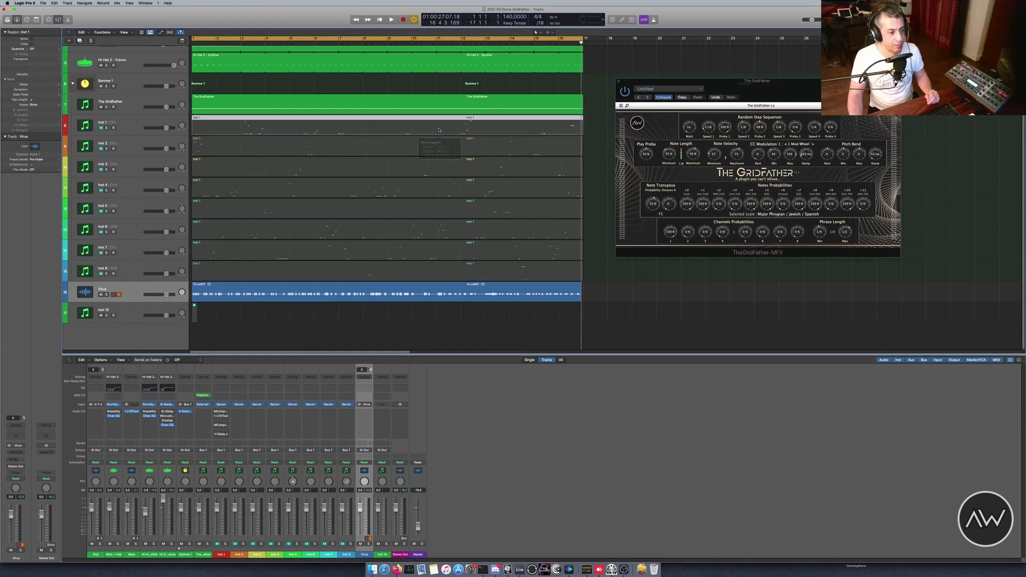
double_click(432, 120)
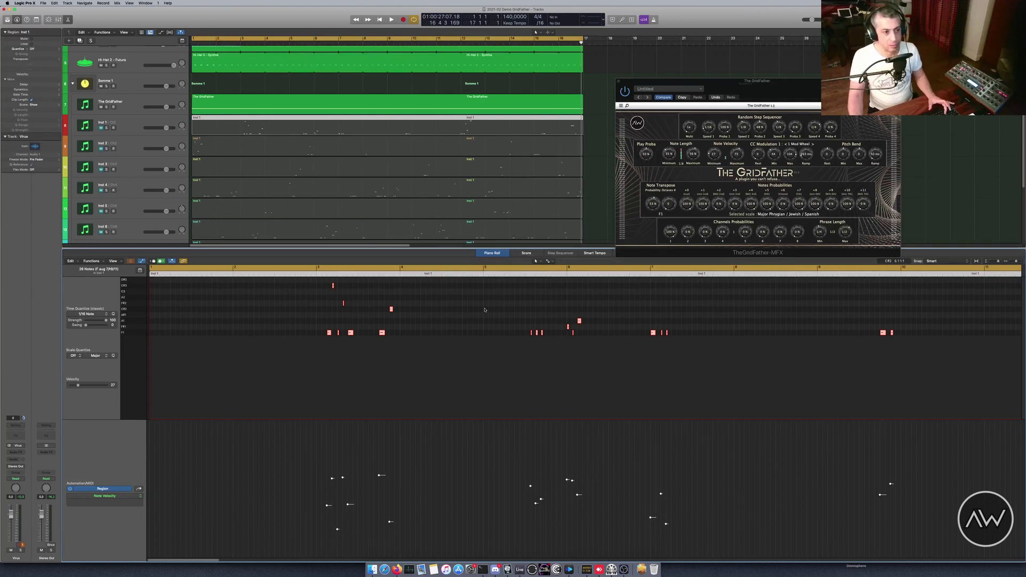
key(e)
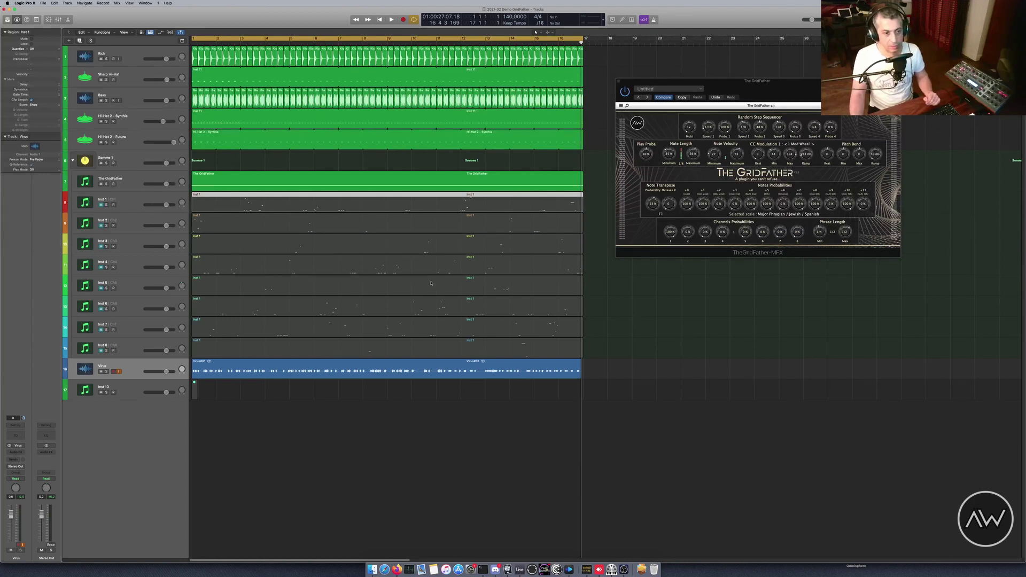
Examine the recorded Virus region's waveform up close, working backward from its end
click(199, 367)
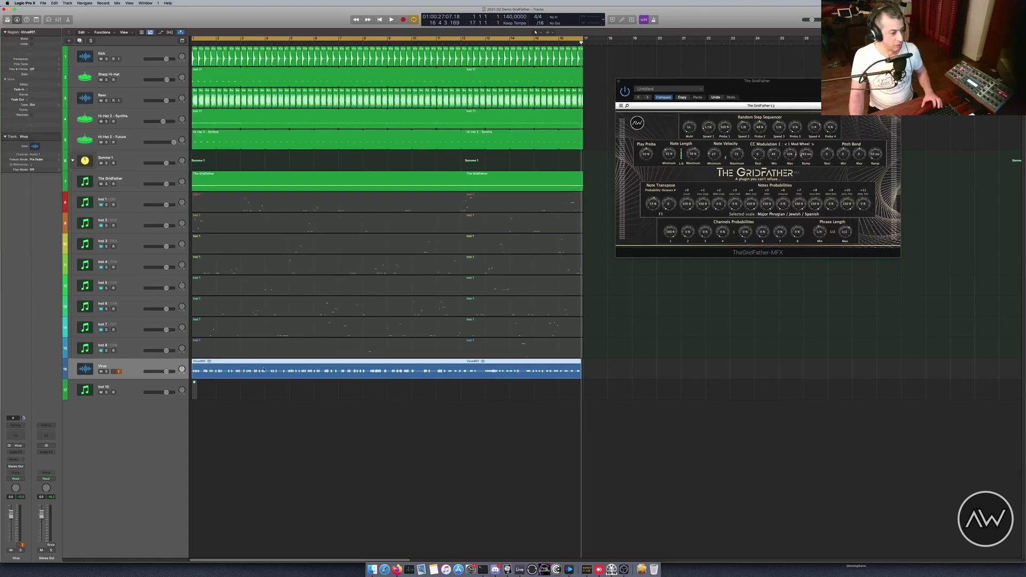
key(ctrl+s)
key(space)
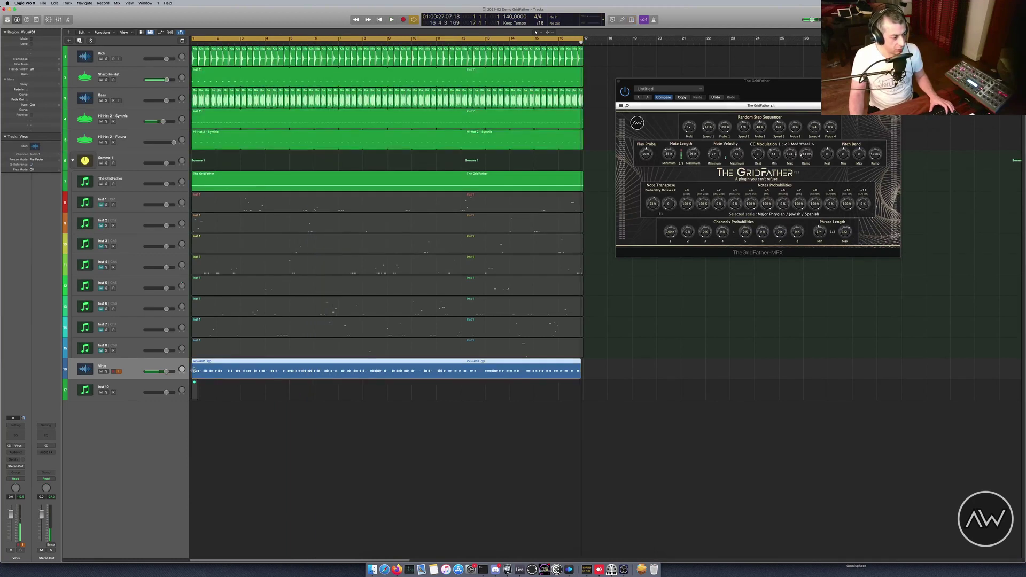
drag(193, 370, 672, 443)
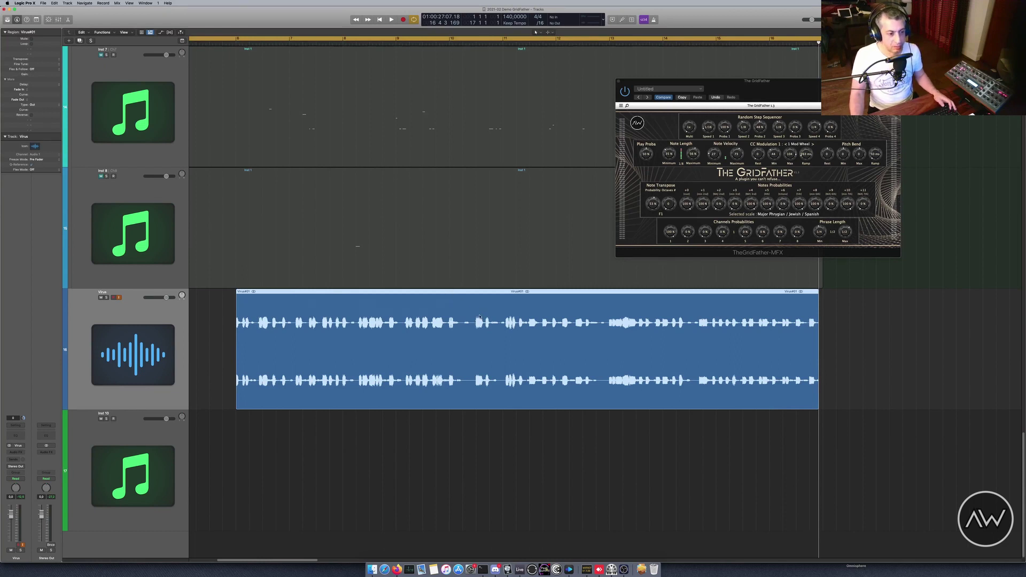
key(super+Right)
key(super+Right)
key(super+Right)
key(super+Right)
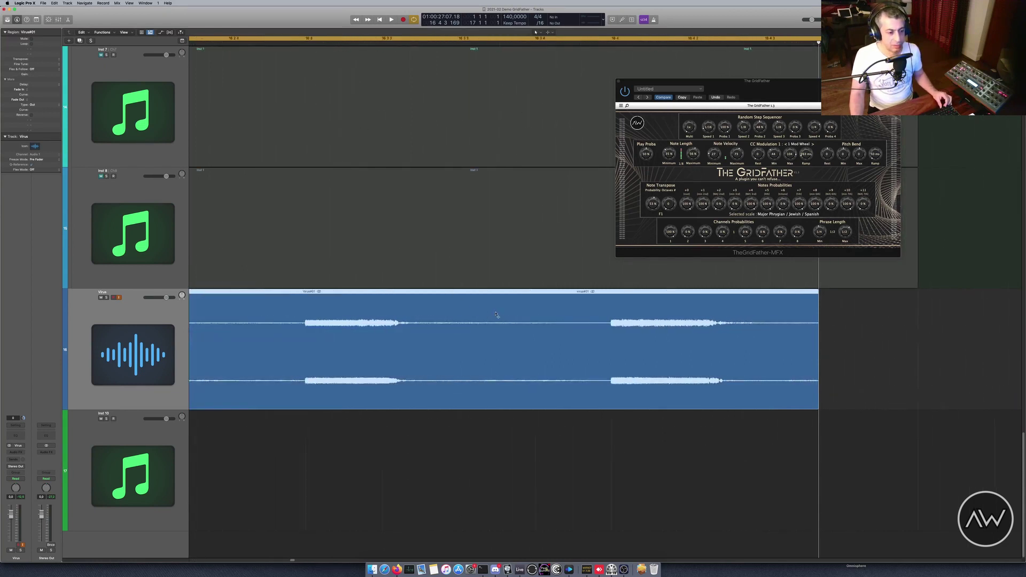
key(super+Left)
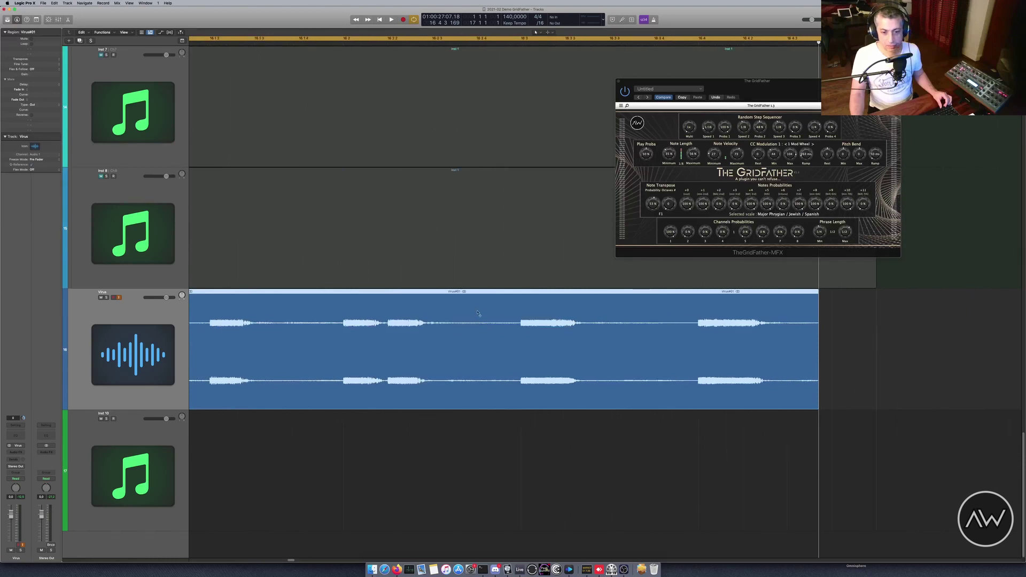
scroll(479, 310, right, 3)
scroll(465, 313, left, 6)
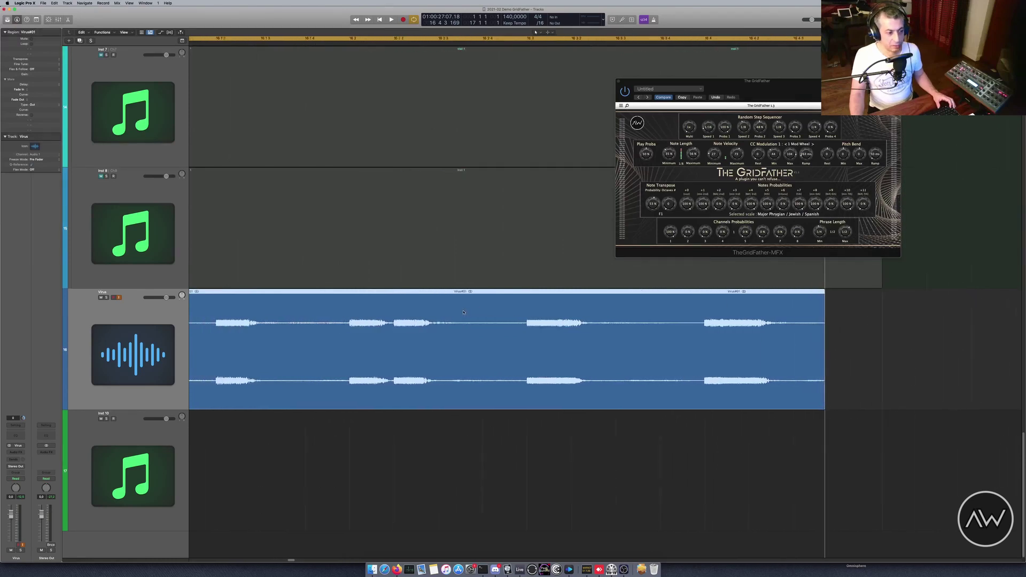
scroll(461, 314, left, 5)
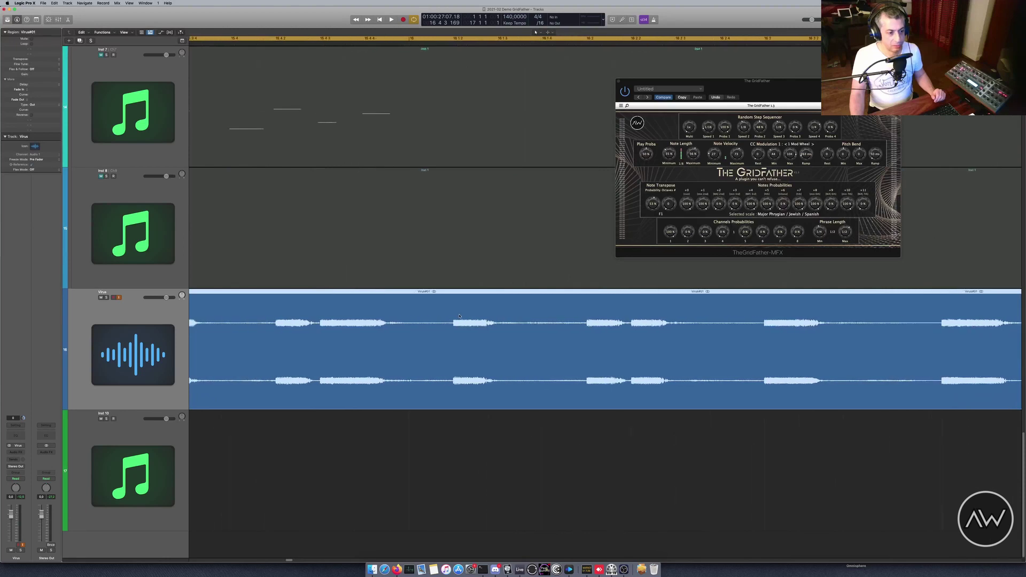
scroll(460, 316, left, 5)
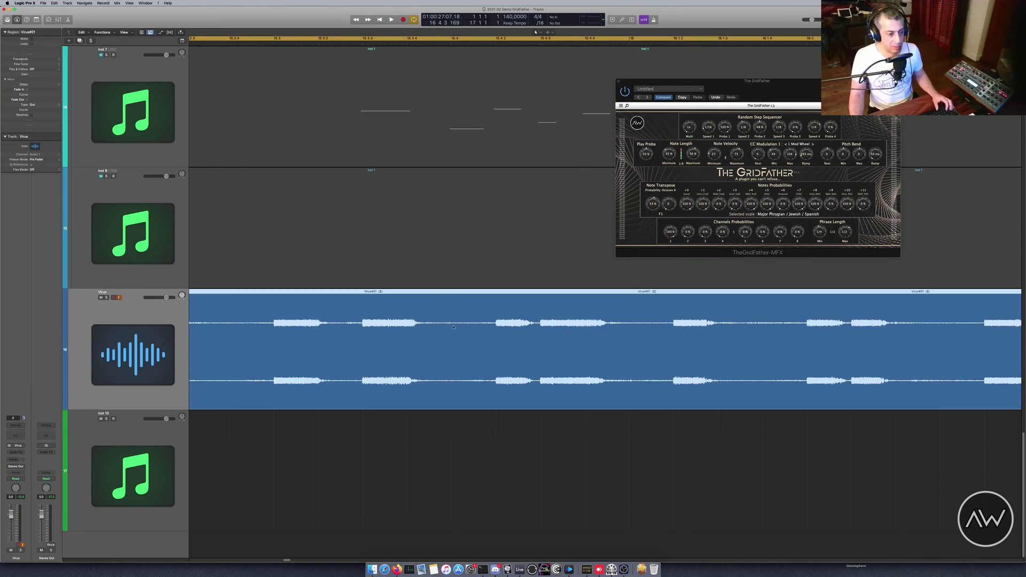
Play back the project while following the Virus region's waveform across its last bars
key(space)
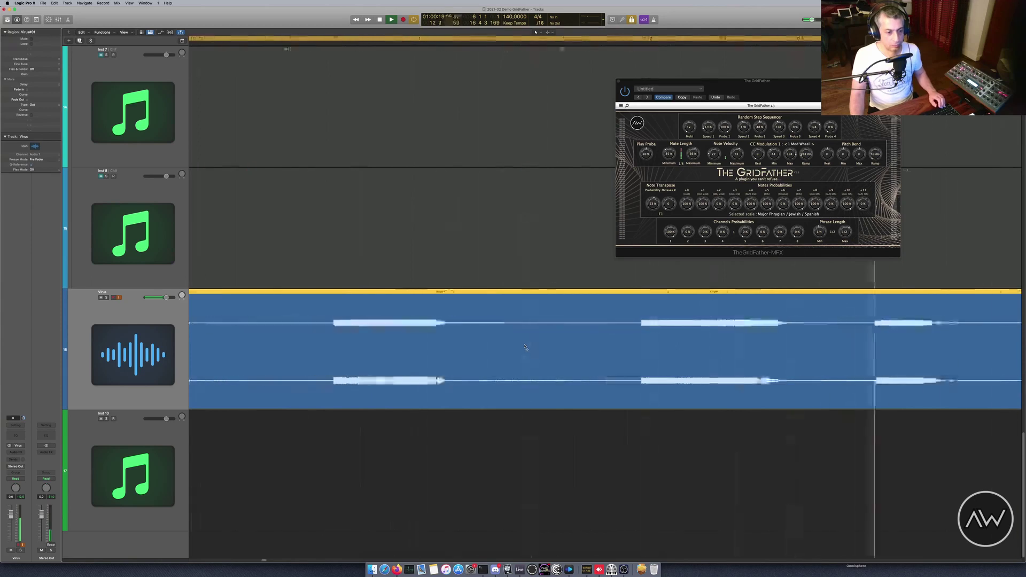
scroll(525, 347, down, 8)
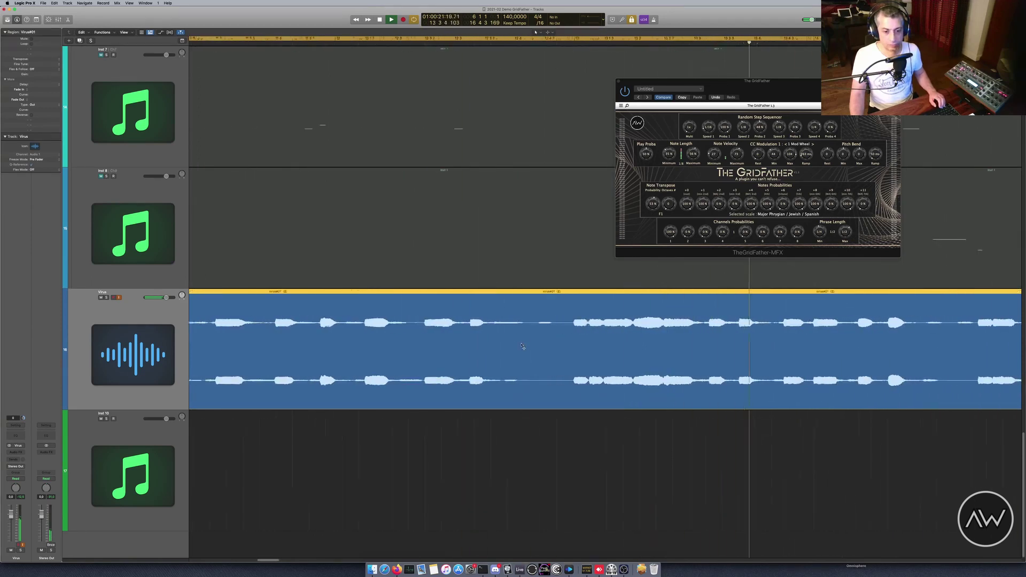
scroll(522, 345, down, 3)
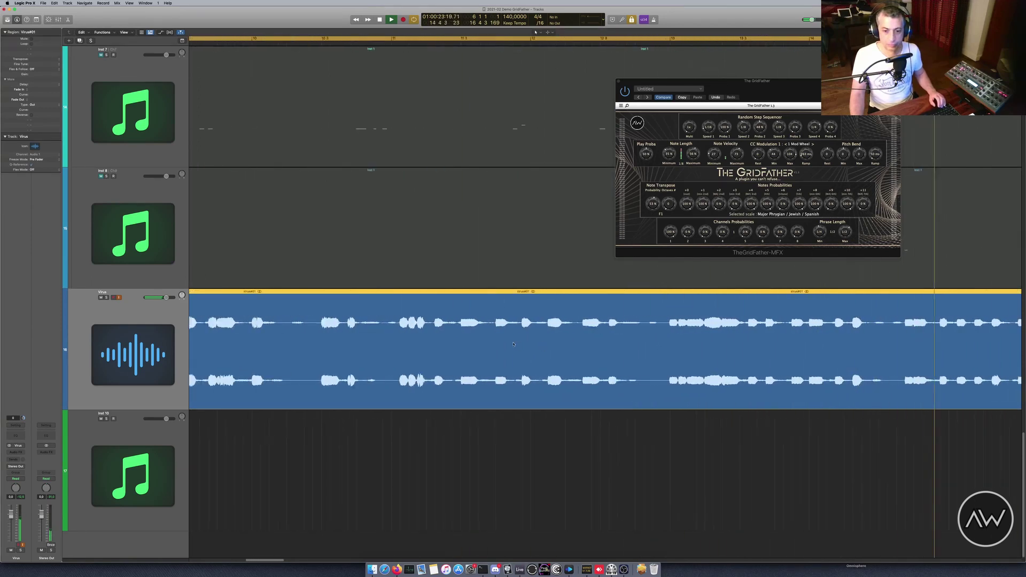
scroll(511, 344, right, 10)
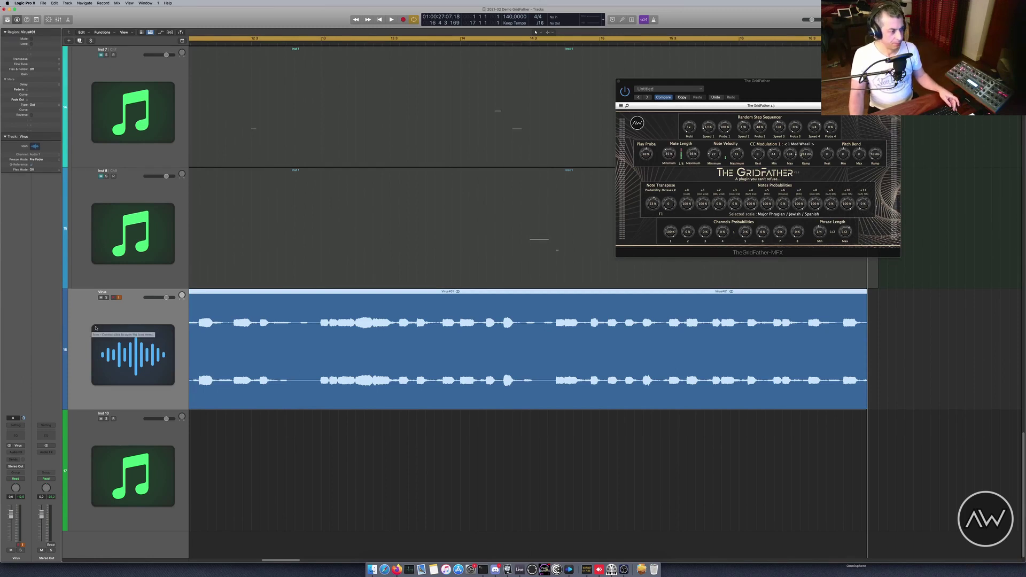
Show the mixer and set the Virus channel strip's input to Input 5-6 (Summit)
key(x)
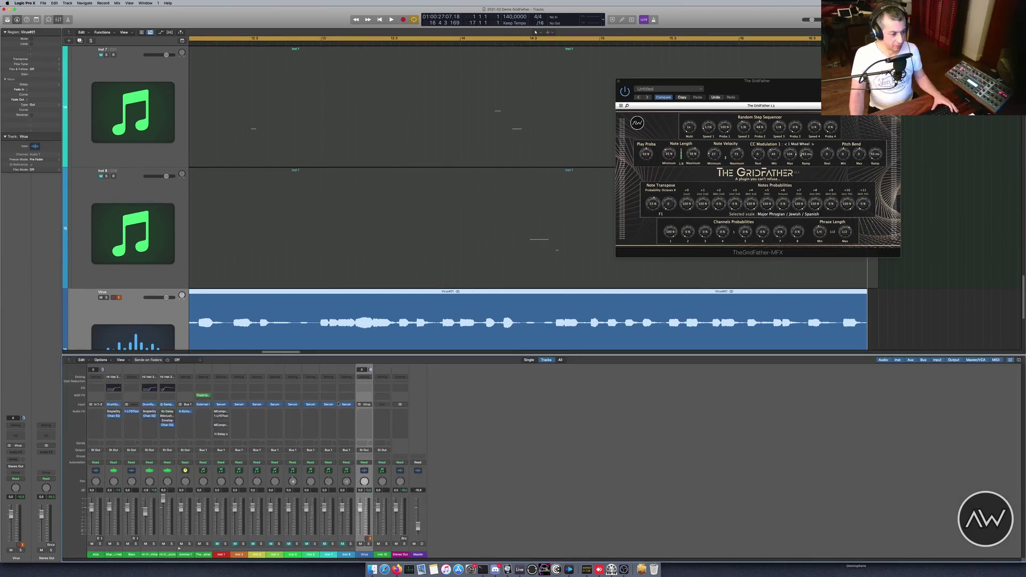
click(366, 405)
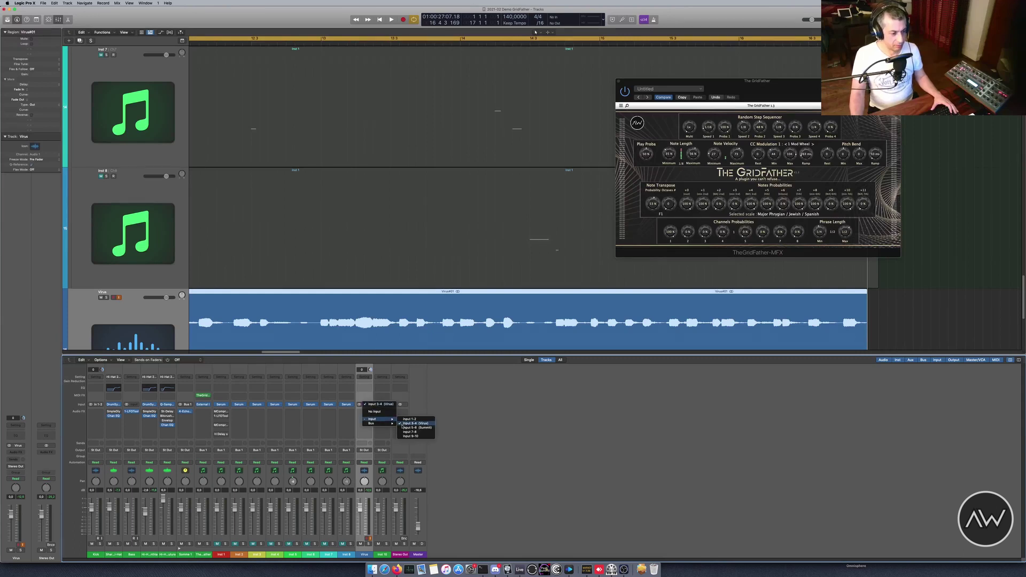
click(402, 424)
click(369, 404)
click(414, 427)
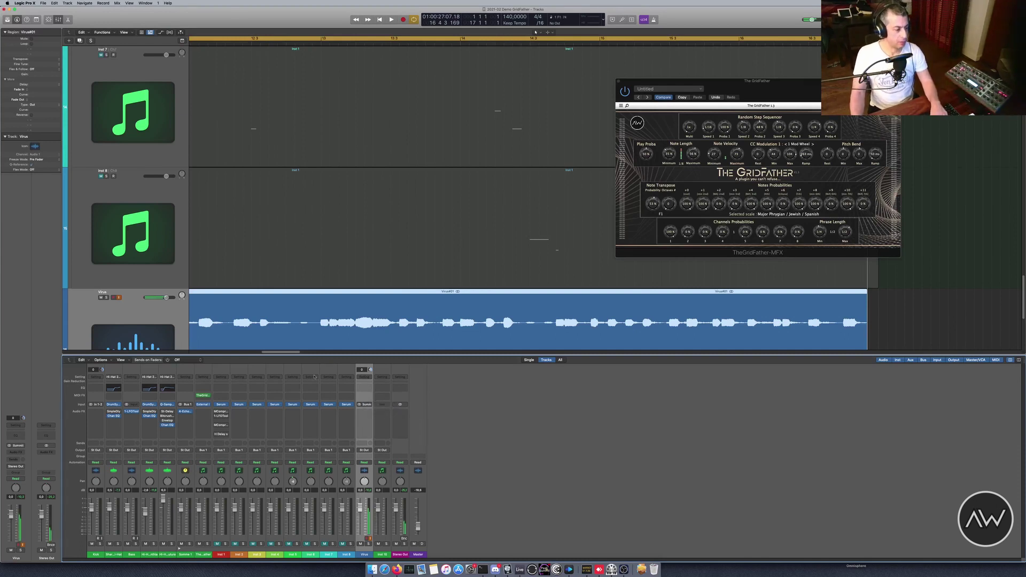
Delete the recorded region from the Virus track together with its audio file on disk
scroll(274, 327, down, 4)
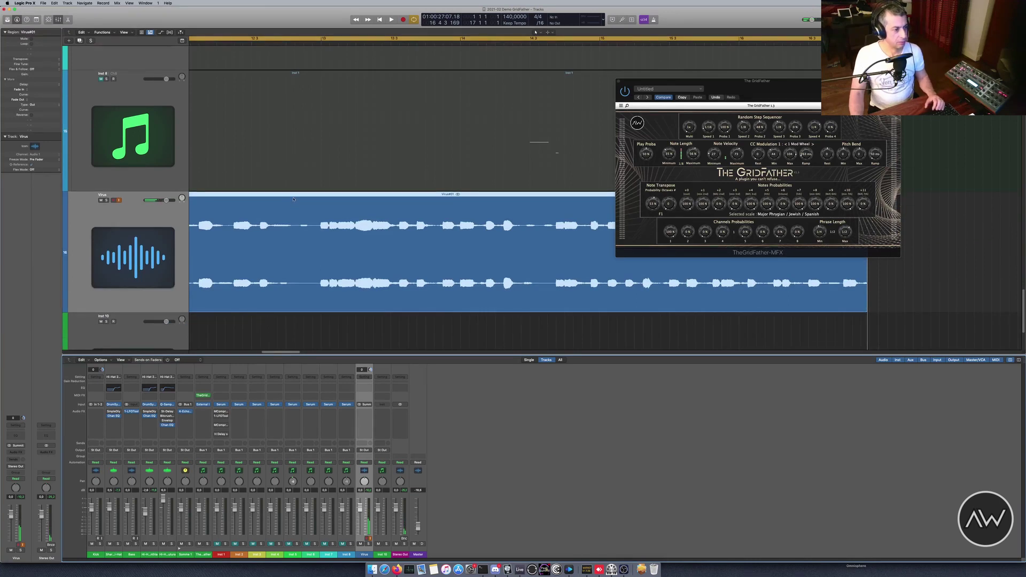
key(Delete)
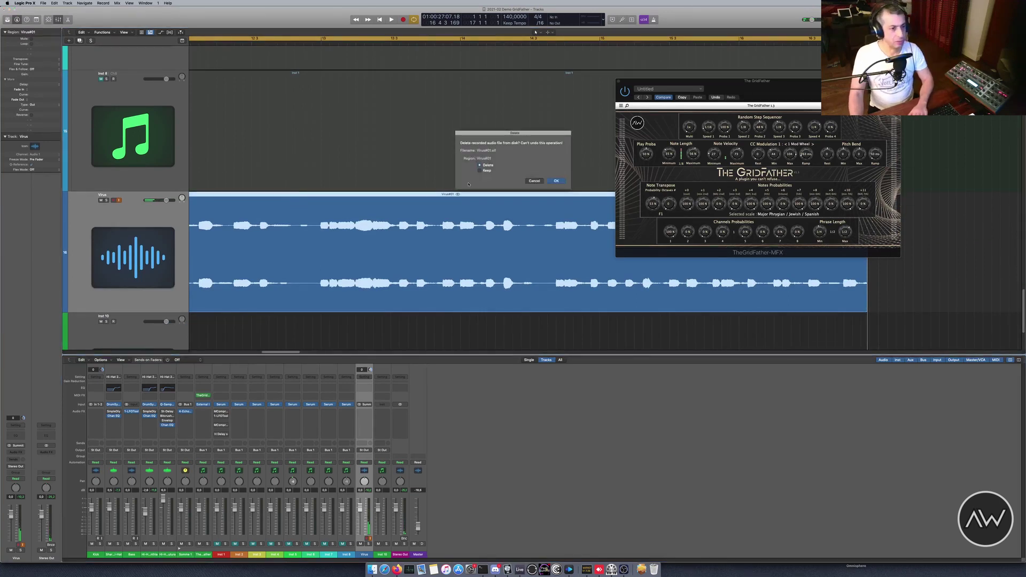
click(555, 181)
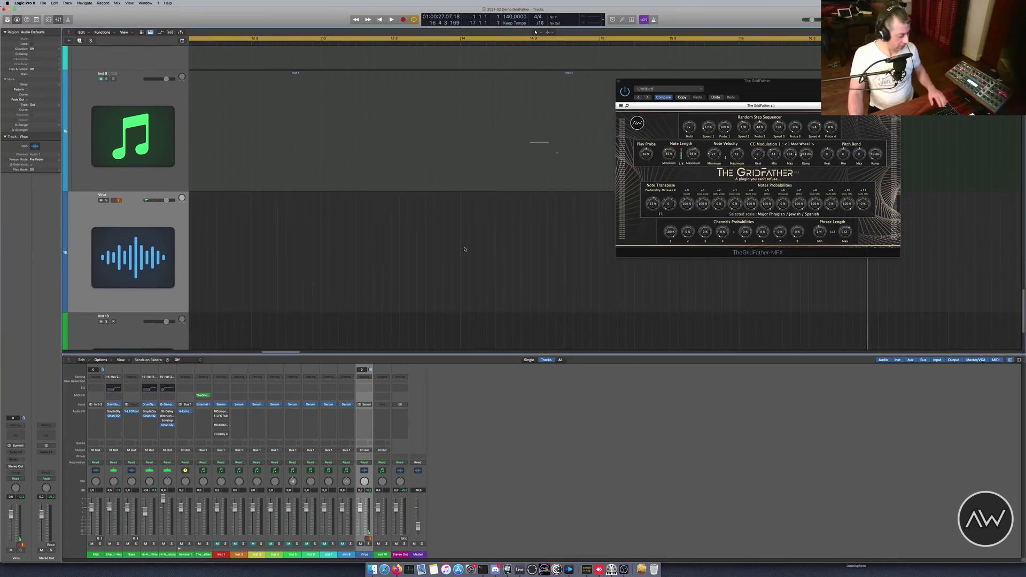
Play the project briefly from the start and raise the channel 2 and channel 3 probabilities to 100 %
scroll(455, 247, down, 5)
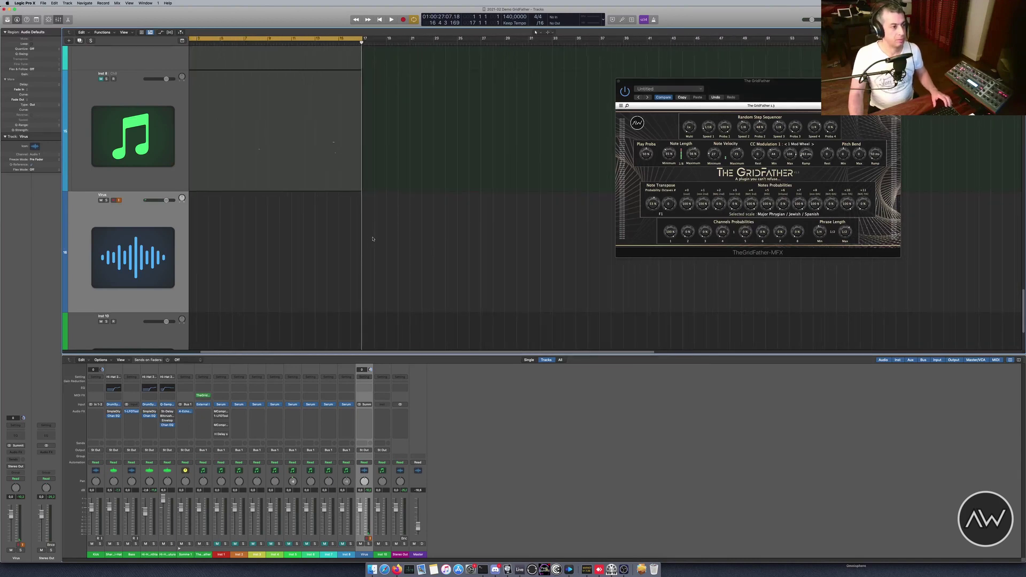
scroll(372, 239, right, 2)
scroll(299, 242, left, 4)
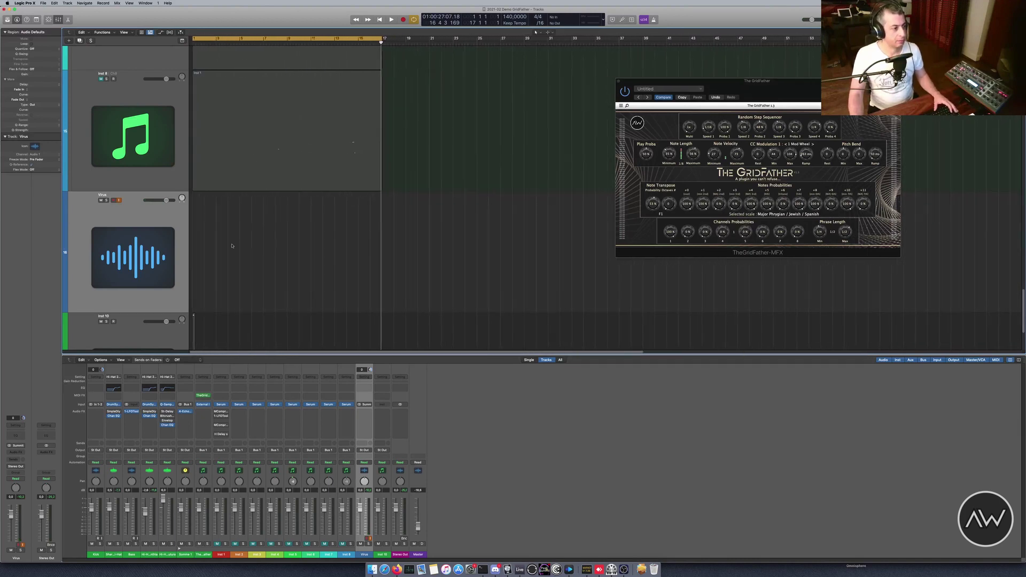
key(space)
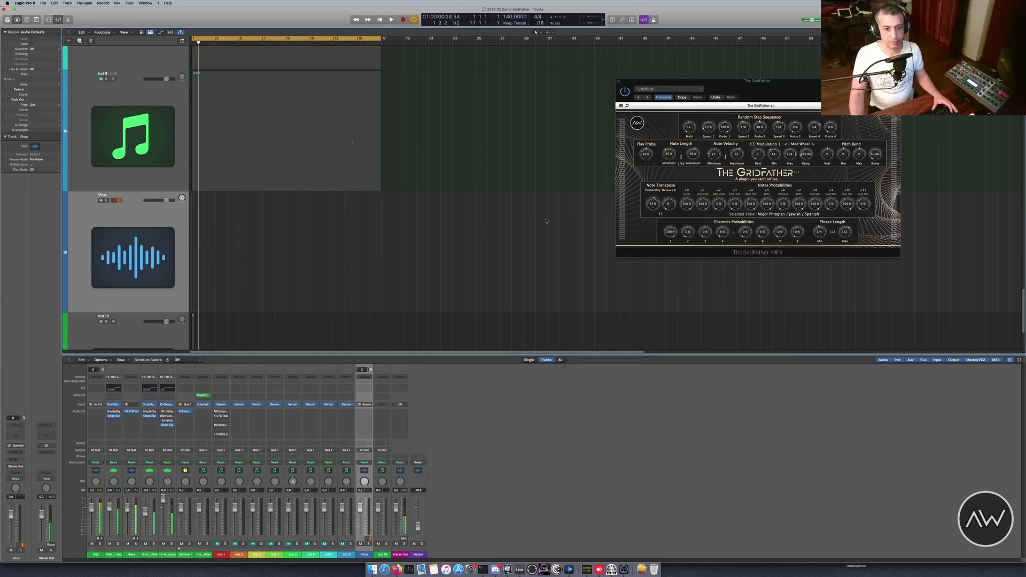
drag(688, 237, 695, 224)
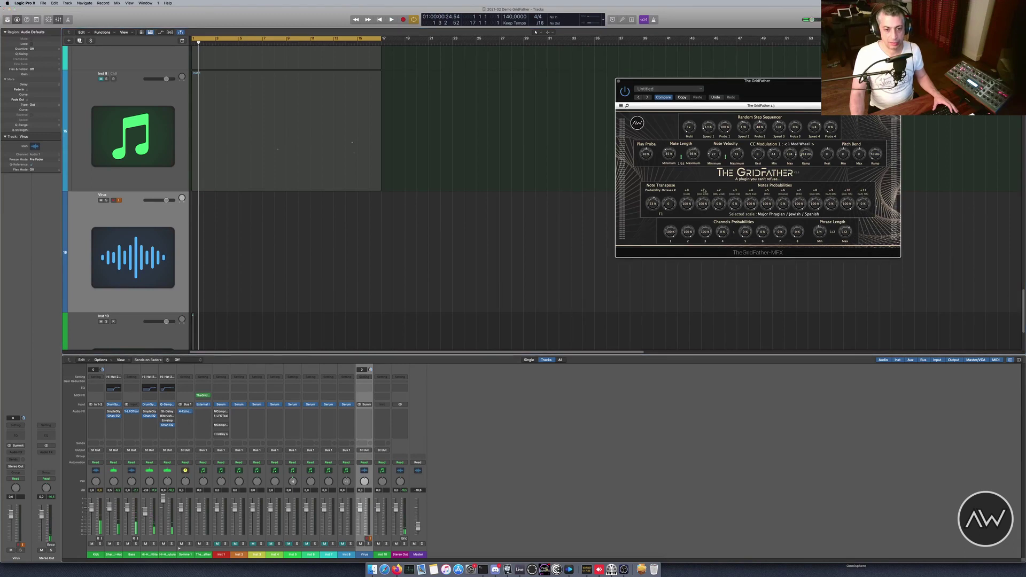
Play the project through the Summit input, bring all instrument tracks into view at reduced height, and stop playback
key(space)
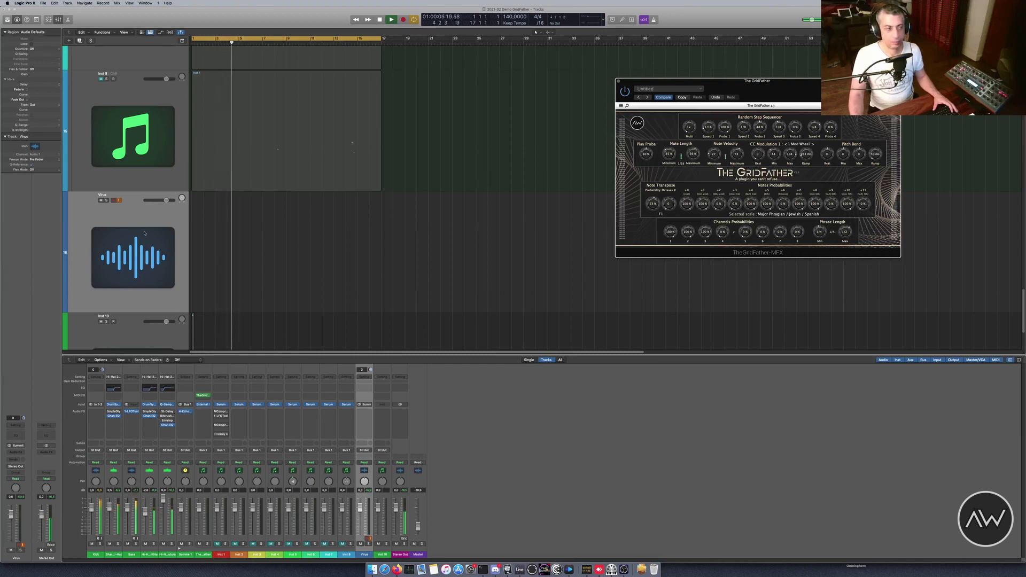
scroll(144, 233, up, 10)
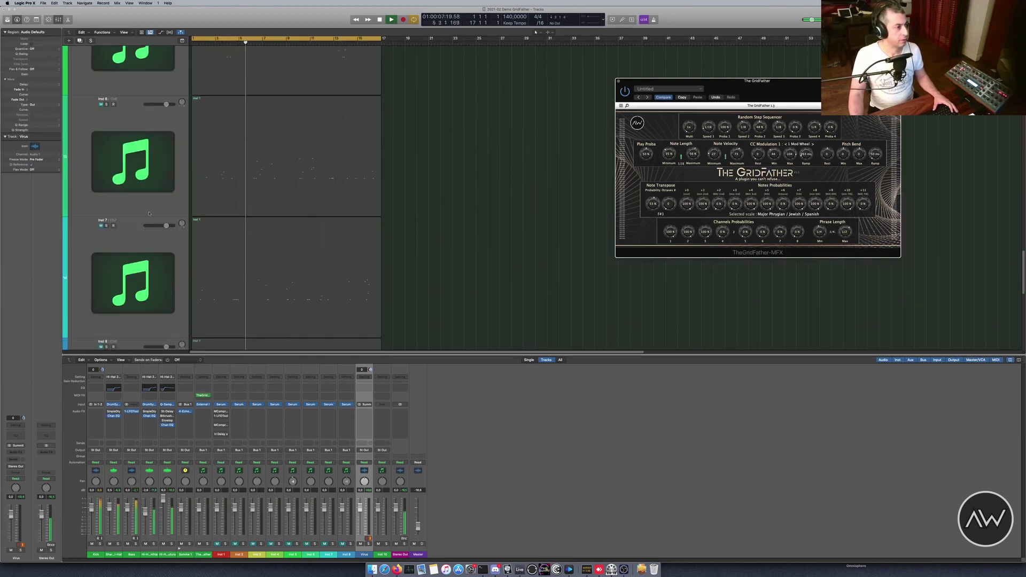
scroll(149, 213, up, 10)
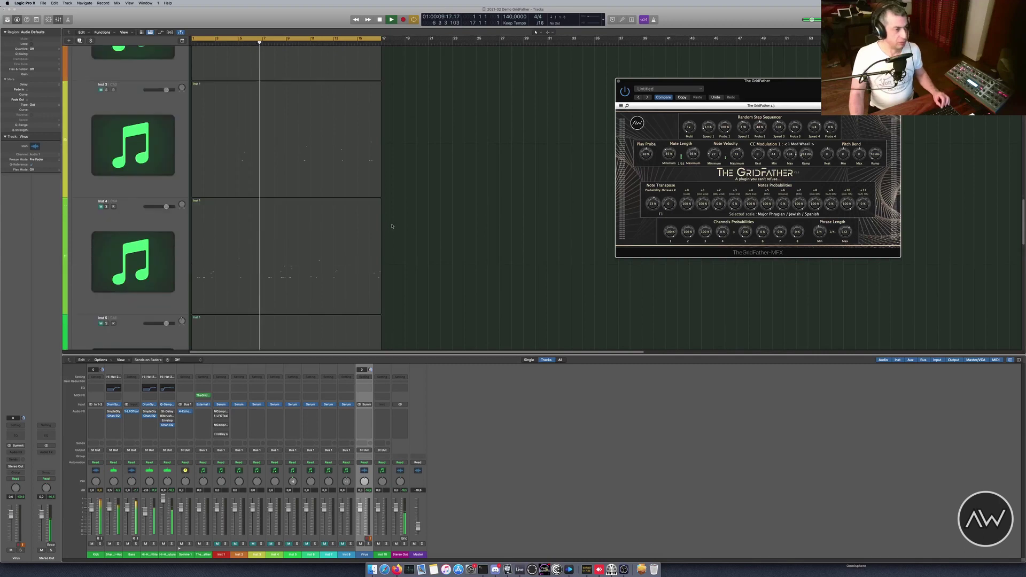
key(super+Up)
scroll(392, 225, up, 5)
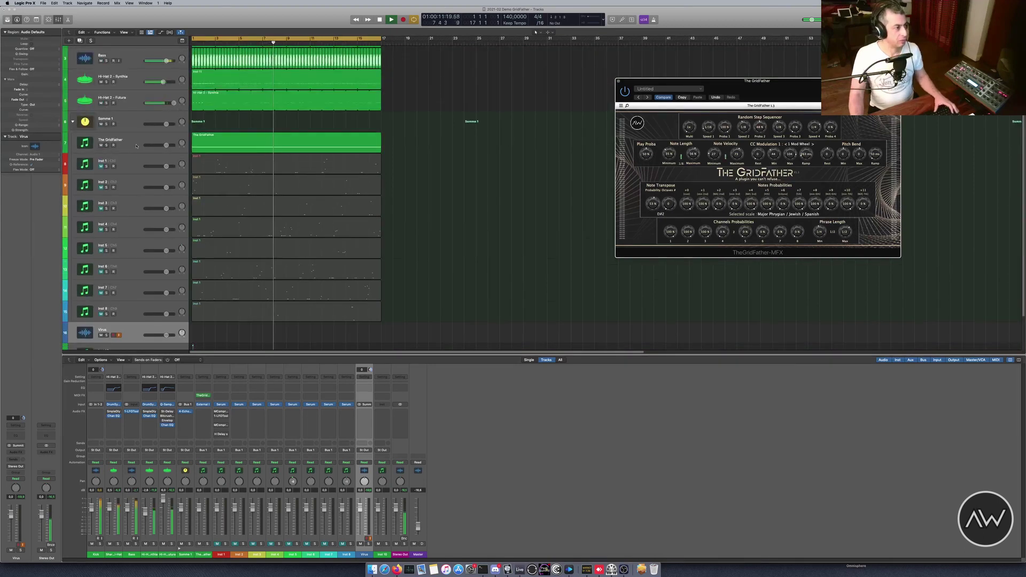
key(space)
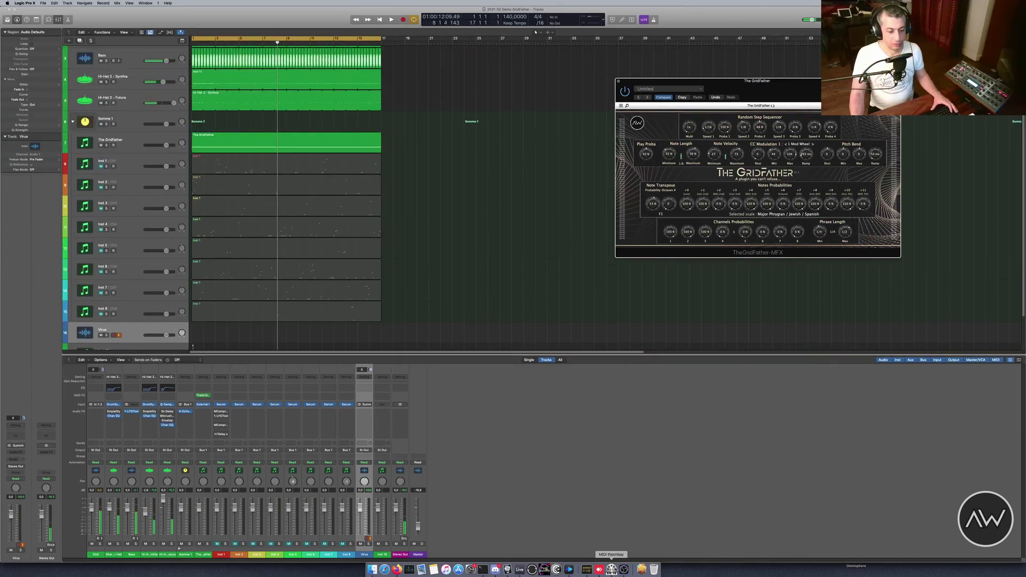
Switch to MIDI Patchbay, route the IAC Bus 1 patch's MIDI output to Summit, and move the window clear of the tracks
click(611, 569)
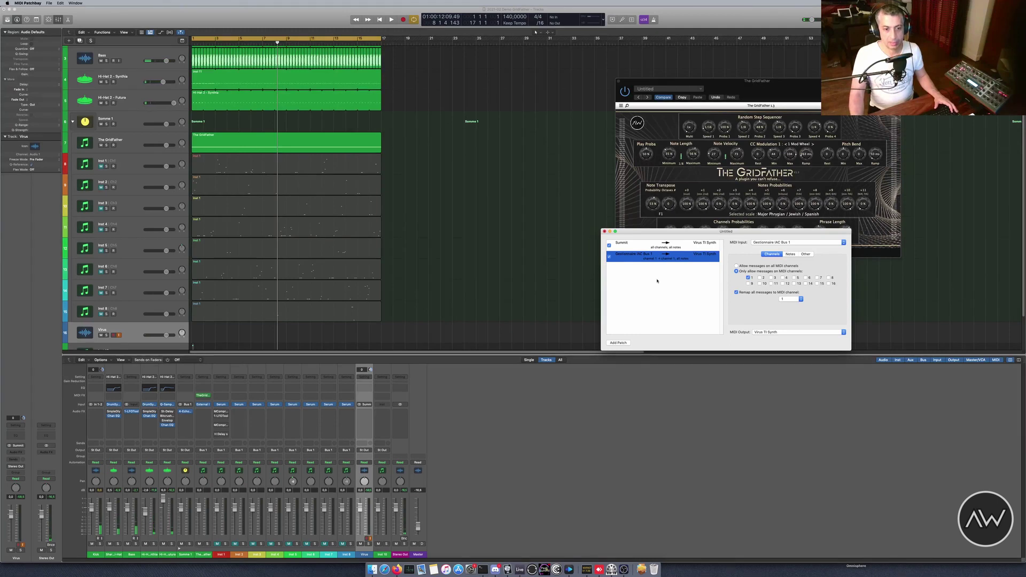
drag(703, 234, 579, 292)
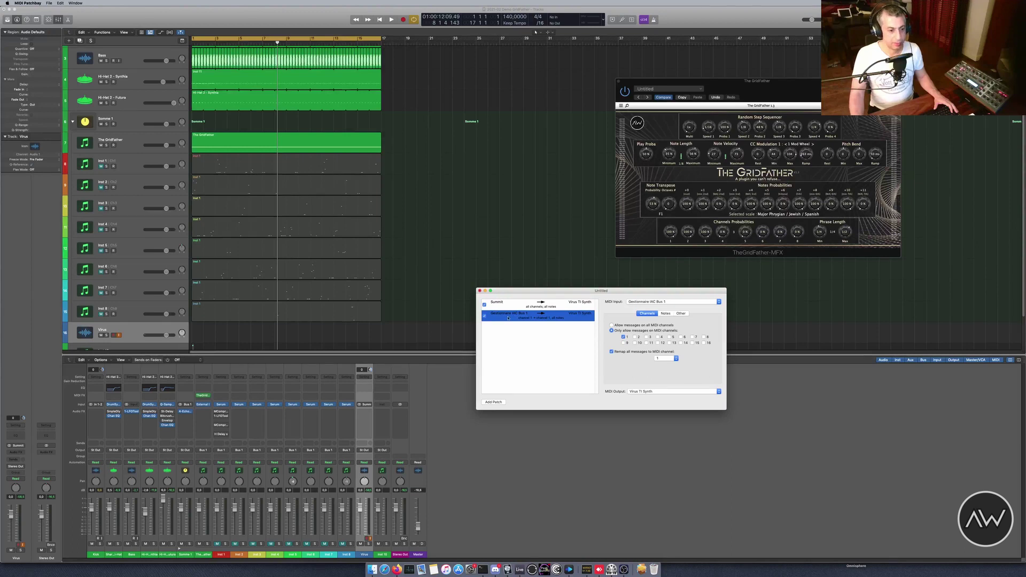
click(672, 393)
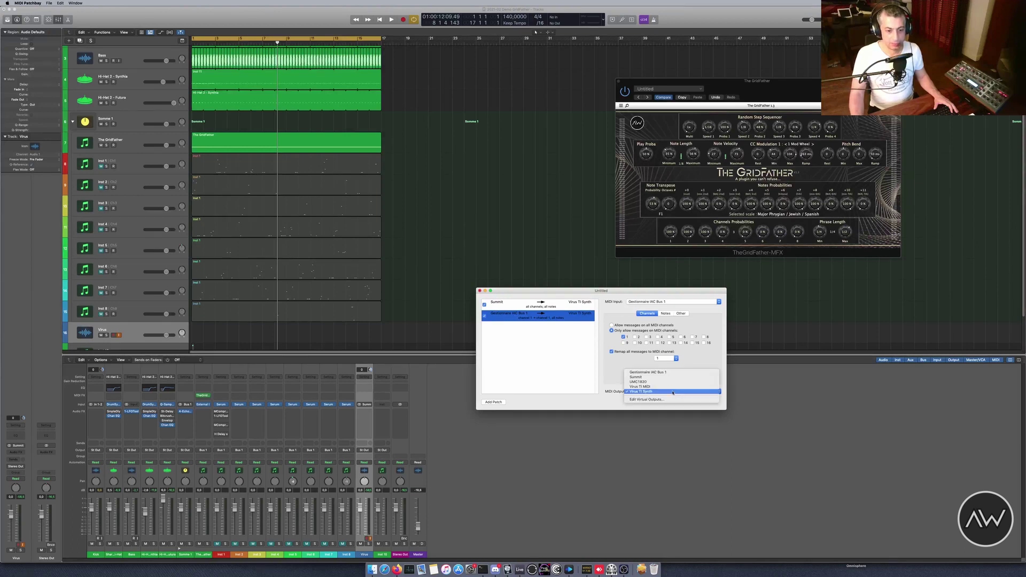
click(672, 378)
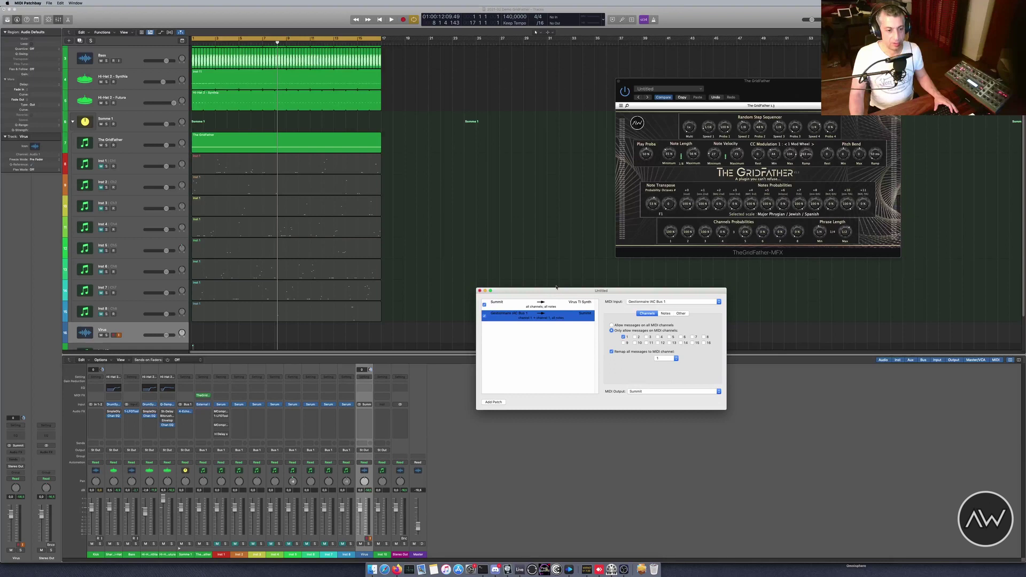
drag(553, 292, 738, 320)
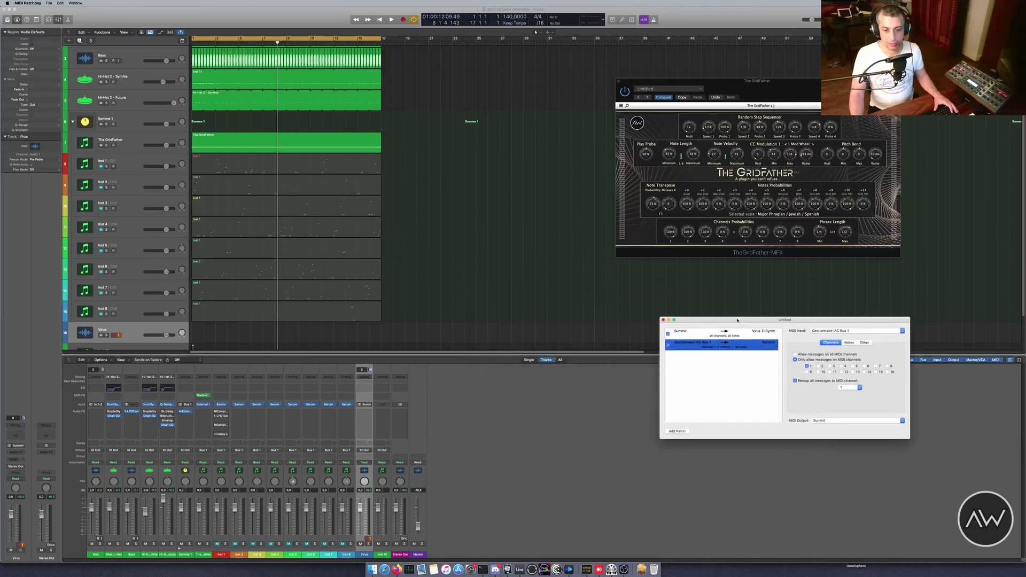
Return to Logic Pro, play the project to hear the Summit driven by The GridFather, and stop playback
click(145, 327)
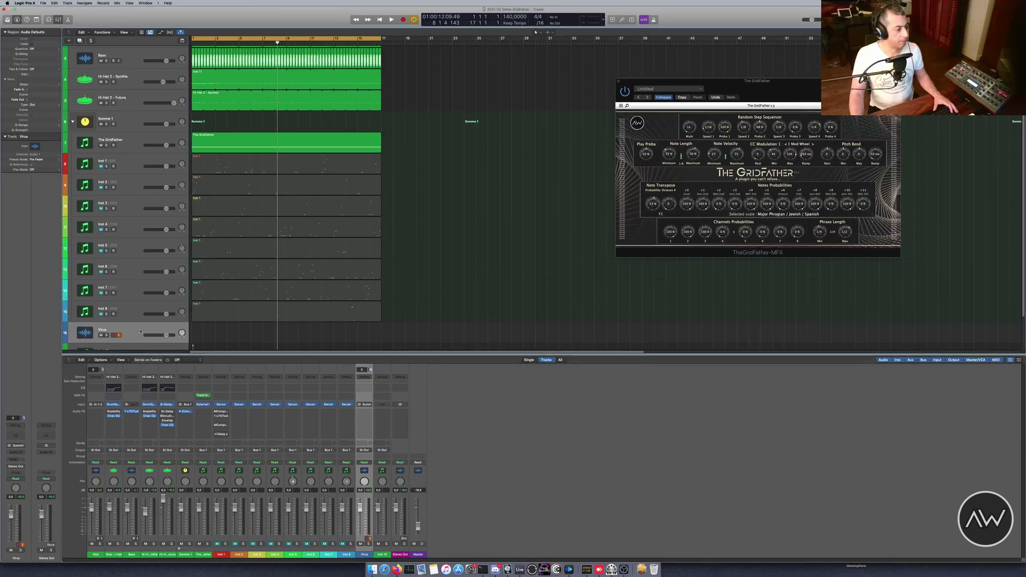
key(space)
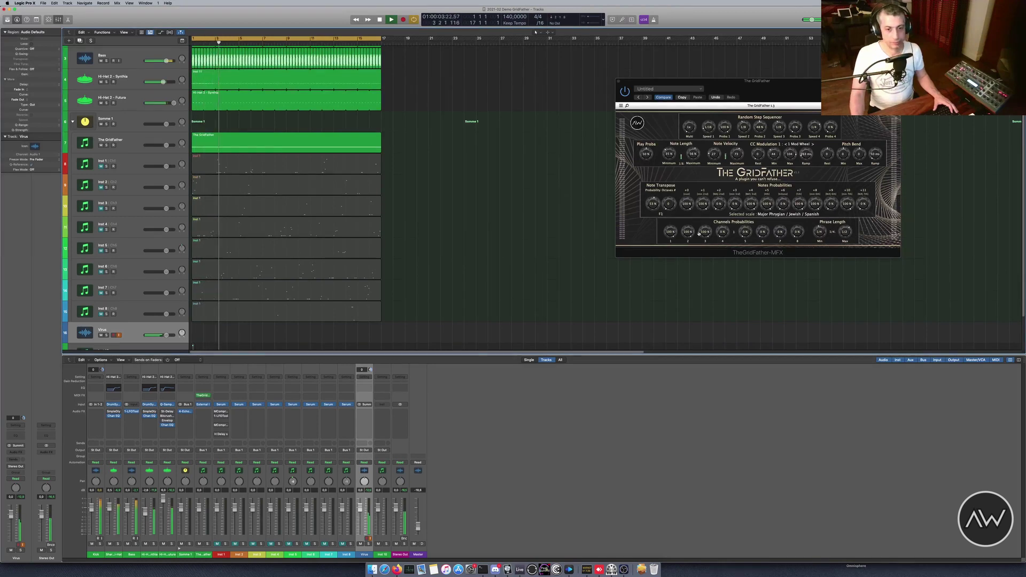
click(661, 246)
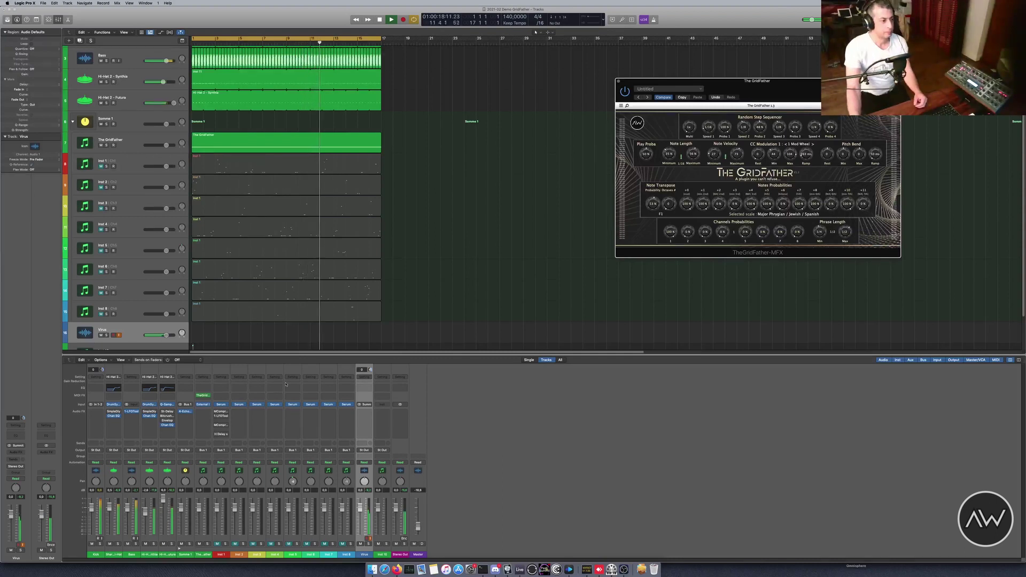
key(space)
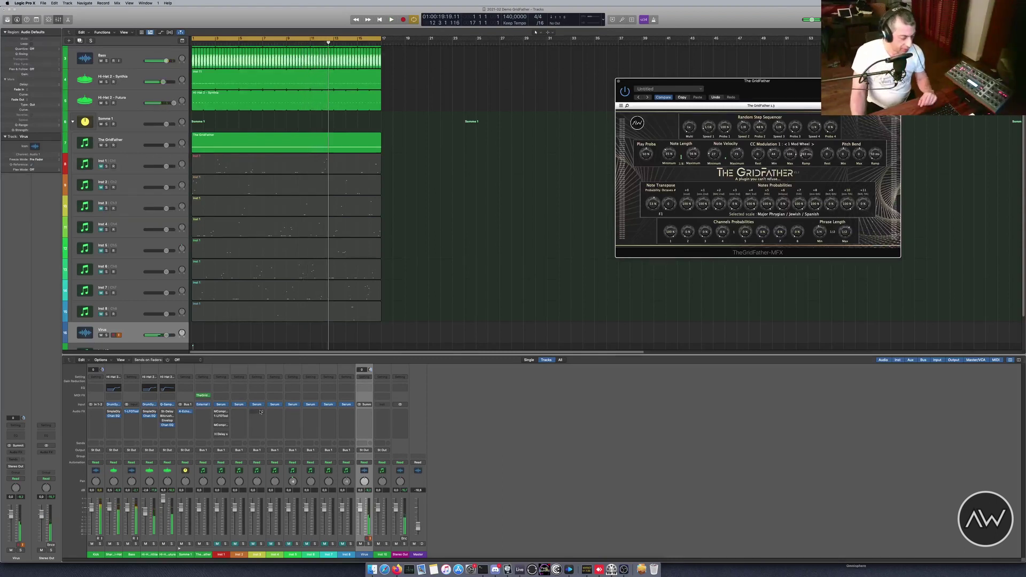
Record the Summit audio onto the Virus track over the loop range, stop recording, and select the new region
click(403, 22)
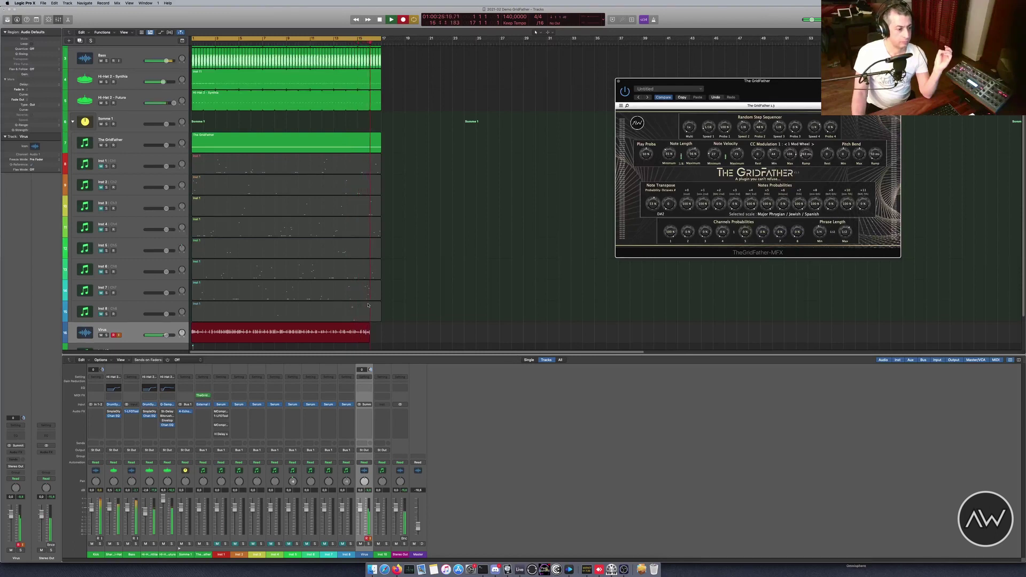
key(space)
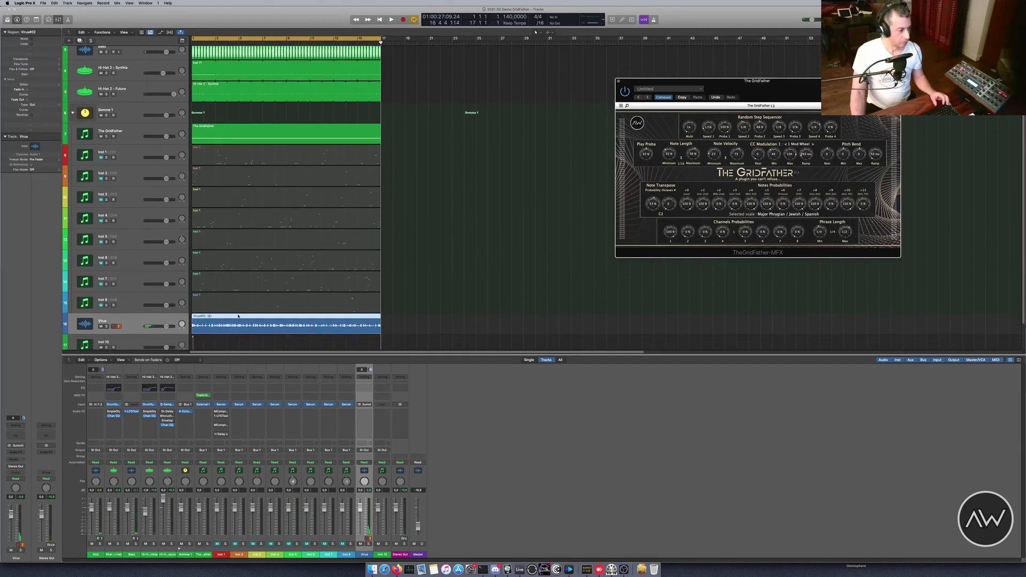
click(287, 319)
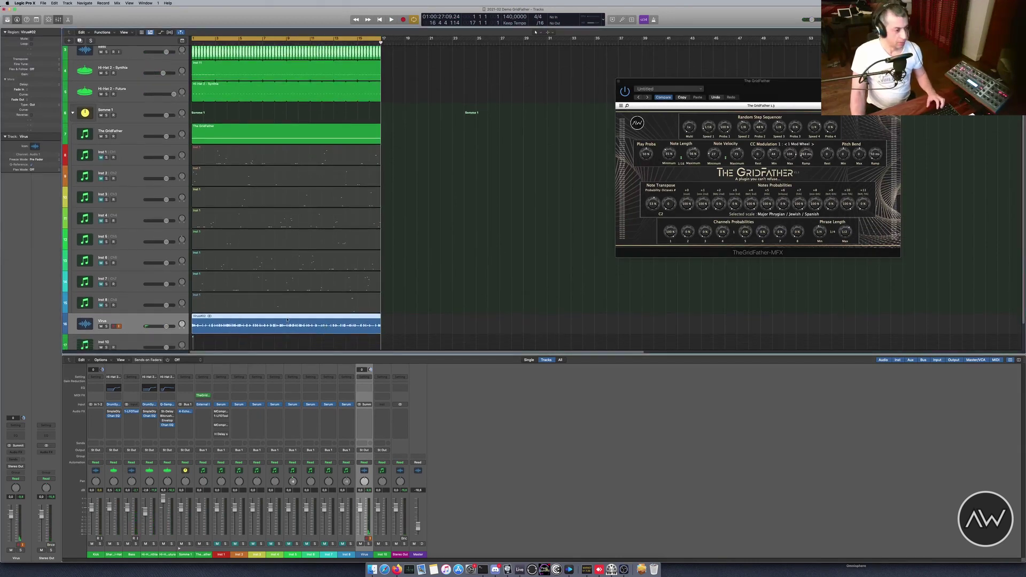
key(space)
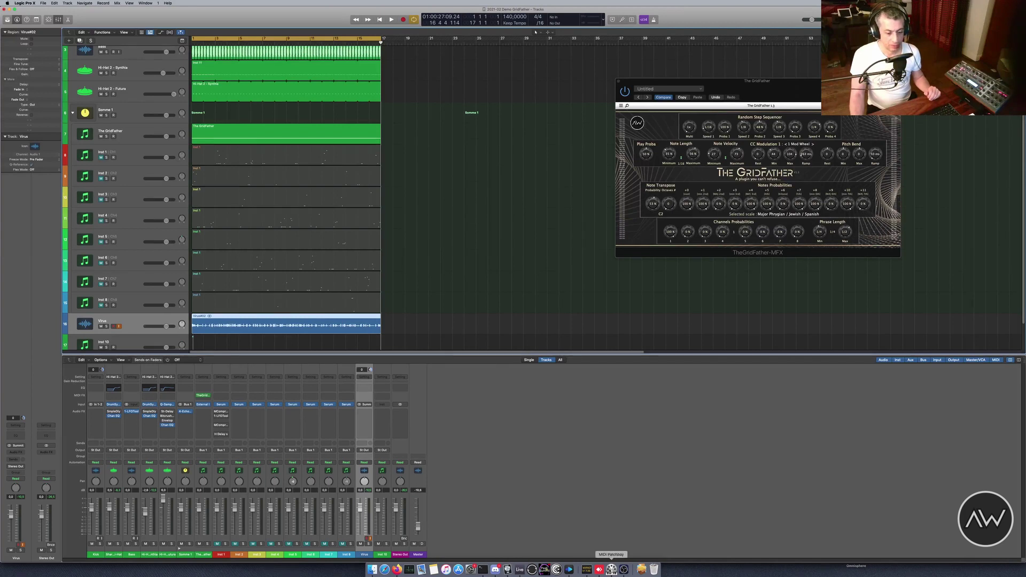
Switch to MIDI Patchbay and examine the note filtering and other options of the IAC Bus 1 to Summit patch
click(599, 569)
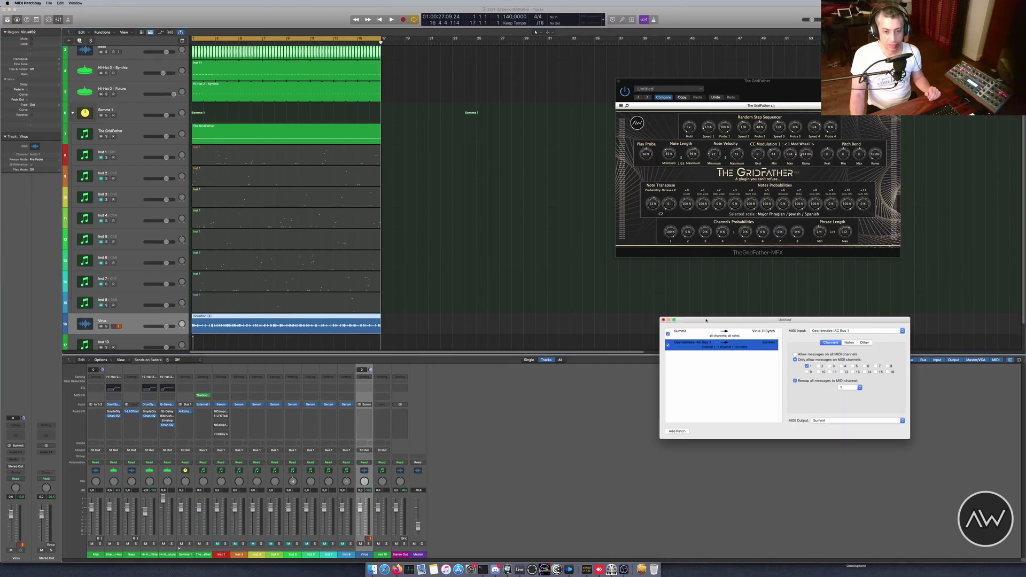
drag(706, 320, 367, 169)
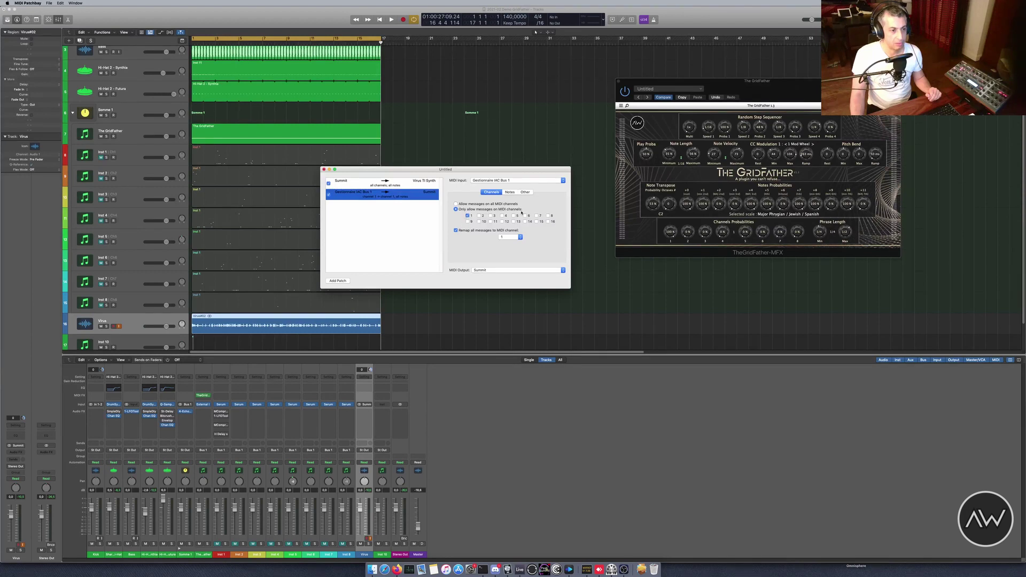
click(510, 193)
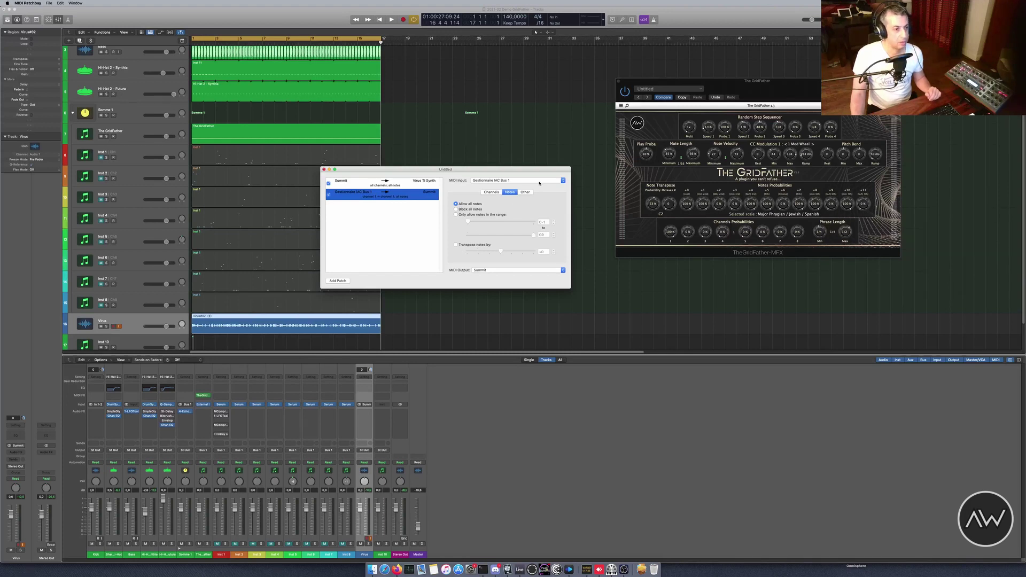
click(527, 193)
click(510, 192)
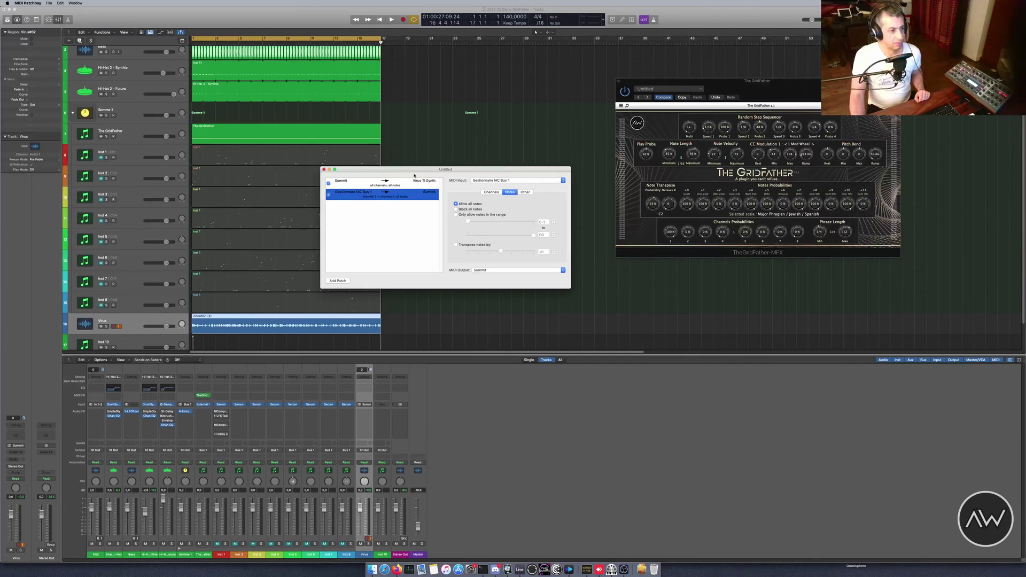
Restrict the IAC Bus 1 to Summit patch to messages on MIDI channel 7 only, excluding channel 1
drag(413, 171, 732, 268)
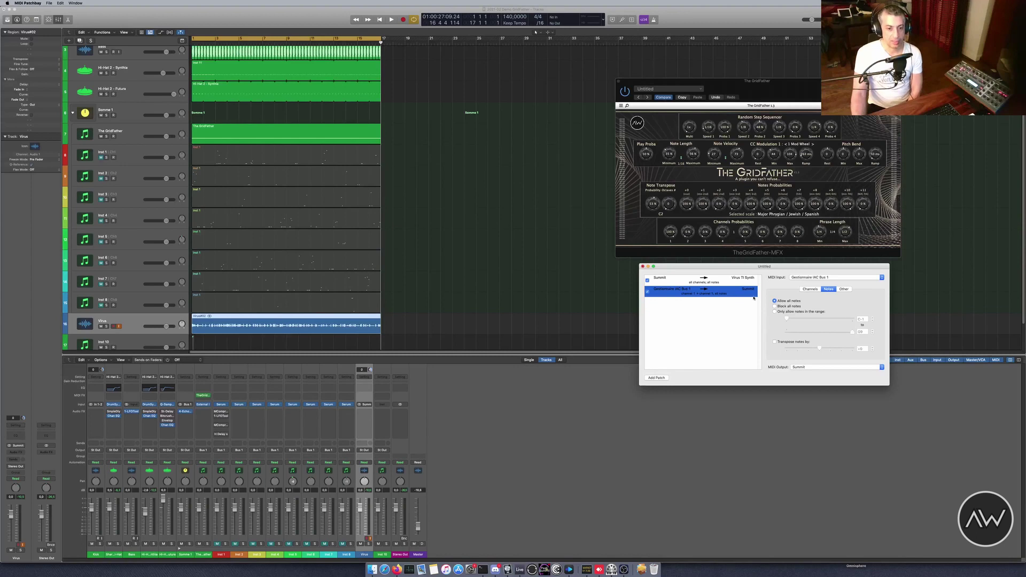
click(810, 289)
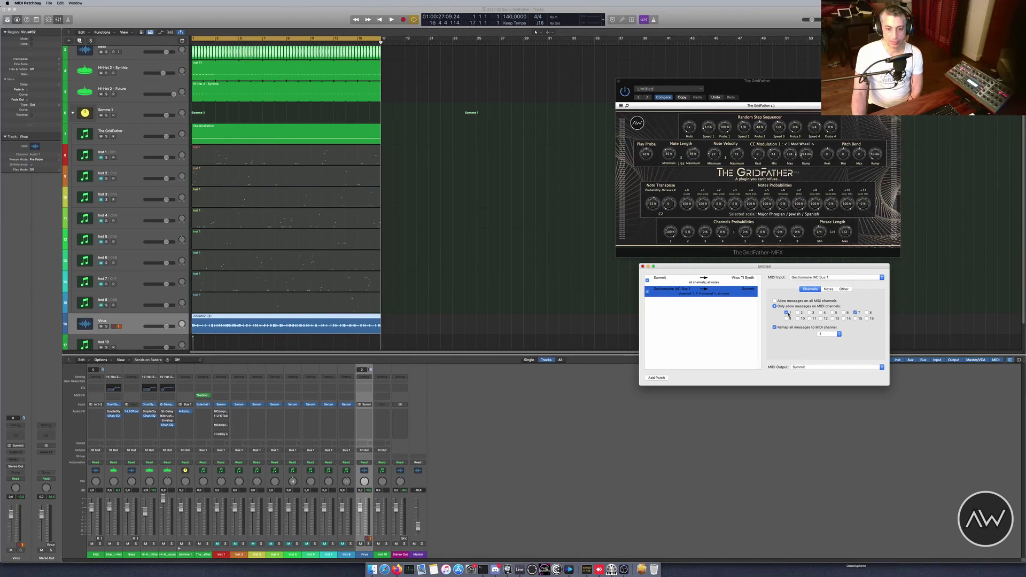
click(787, 313)
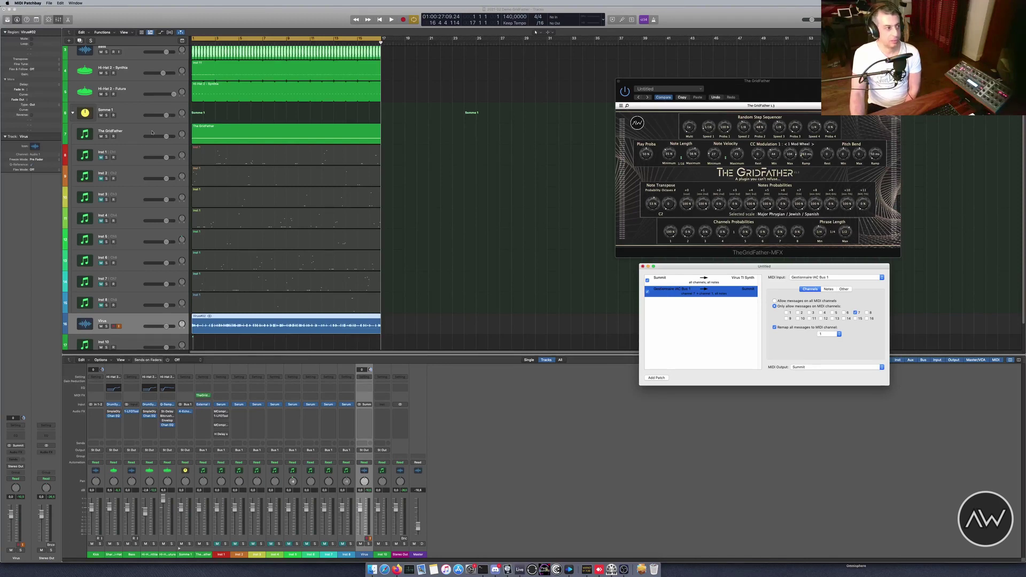
Create a new software instrument track in Logic Pro and place it directly below The GridFather track
click(134, 153)
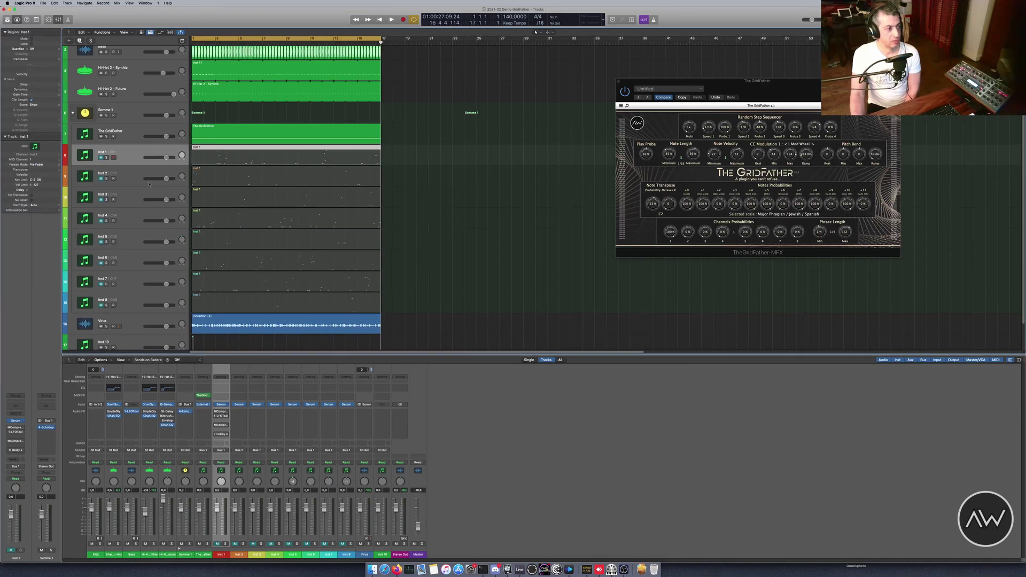
right_click(139, 143)
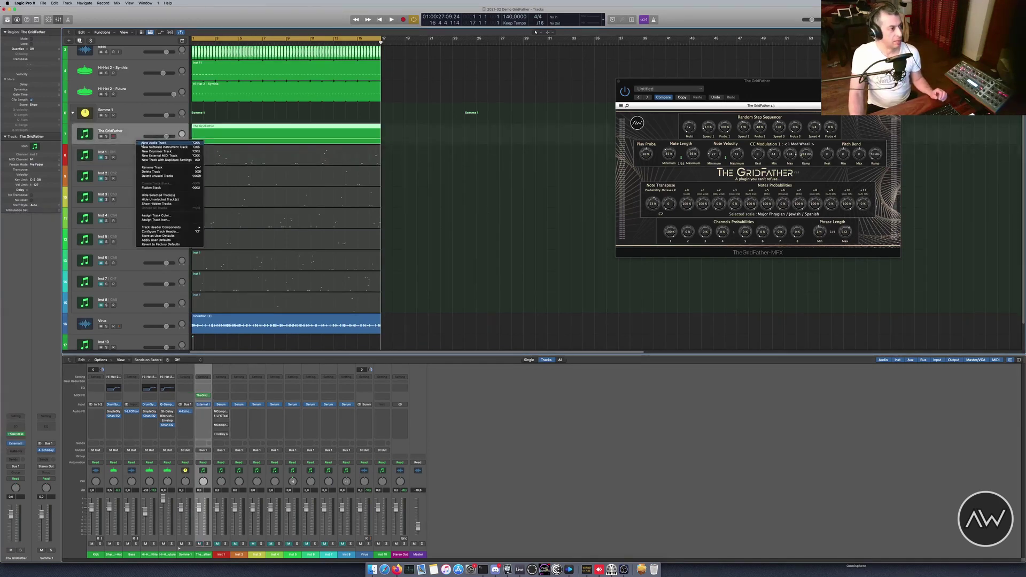
click(157, 147)
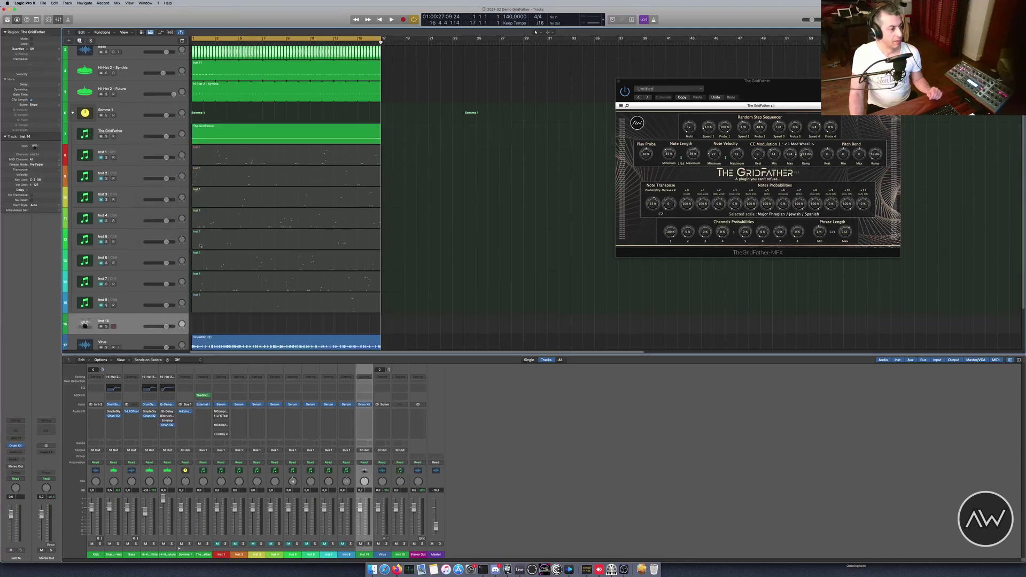
drag(133, 326, 150, 157)
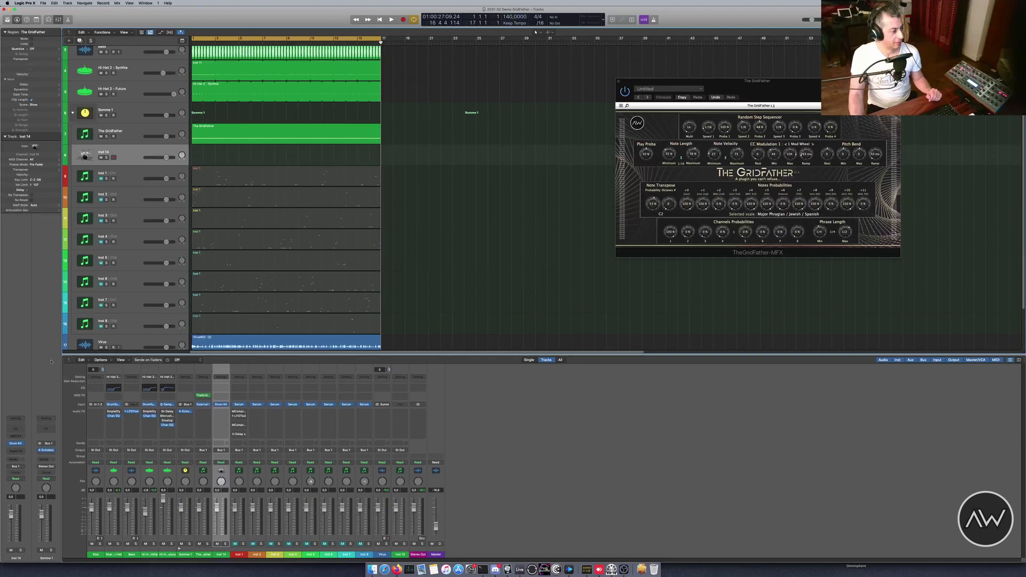
Load ANA 2 as the new track's instrument and deny its request to connect to the internet
click(26, 444)
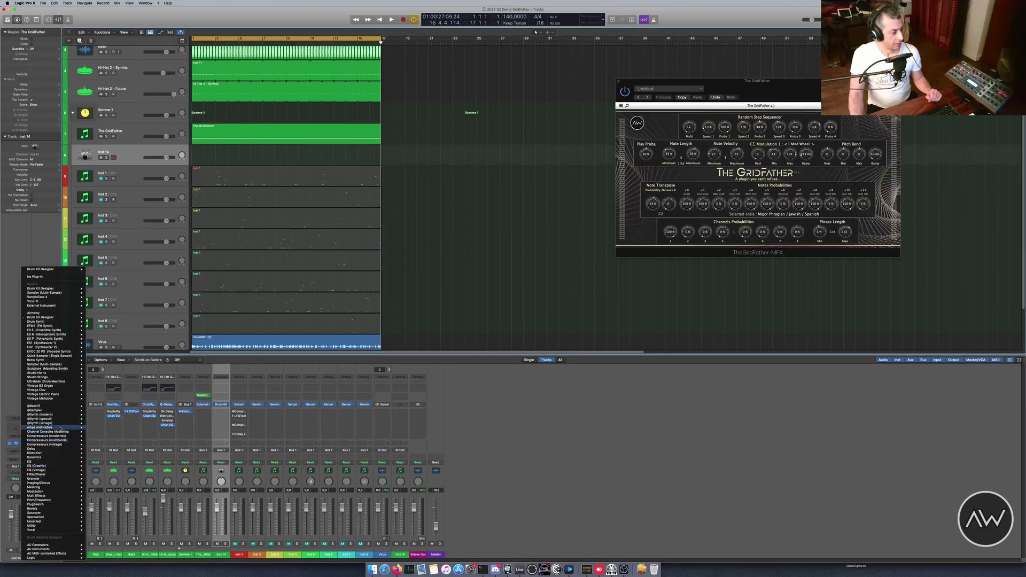
mouse_move(63, 416)
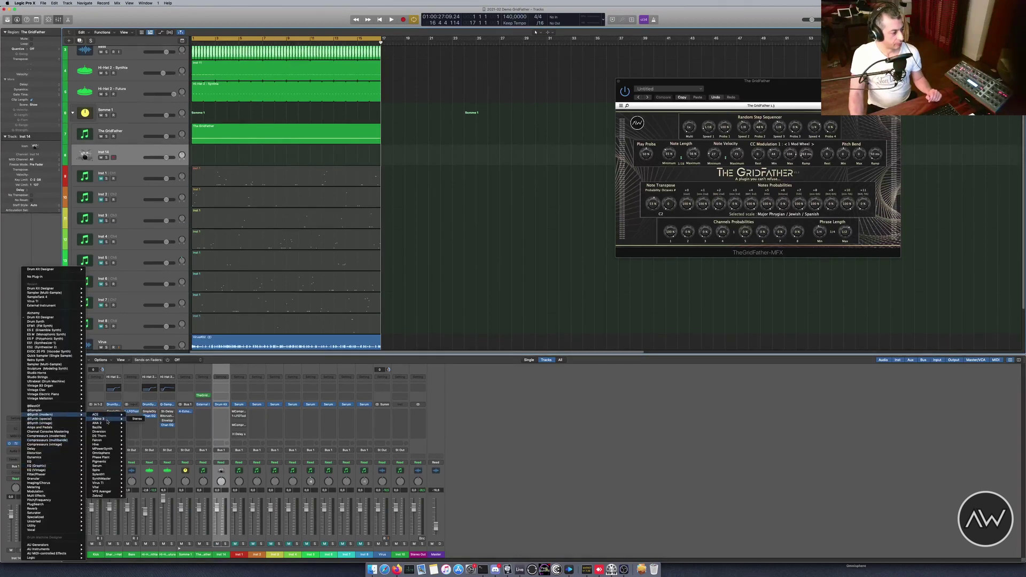
mouse_move(98, 424)
click(137, 424)
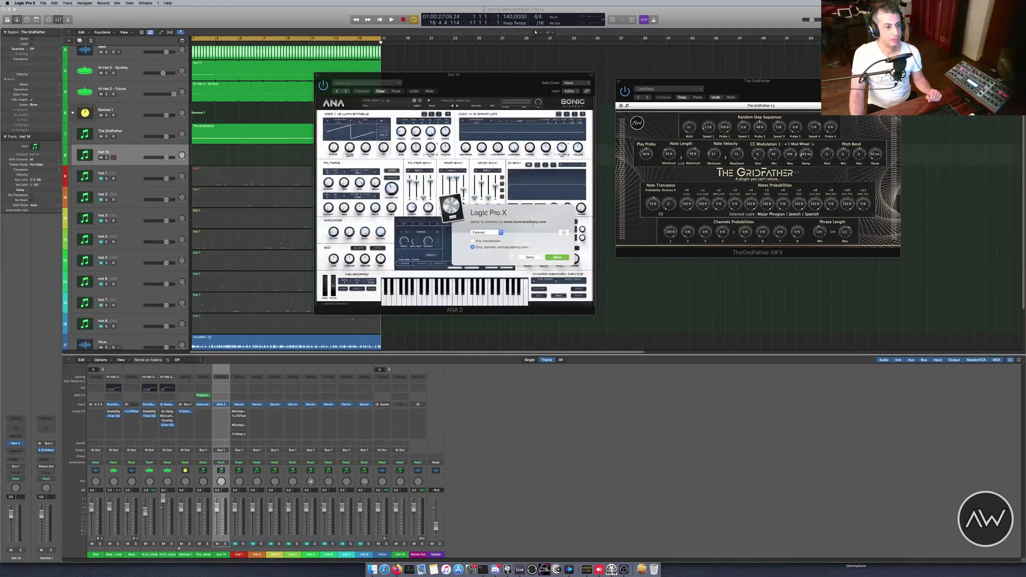
click(529, 258)
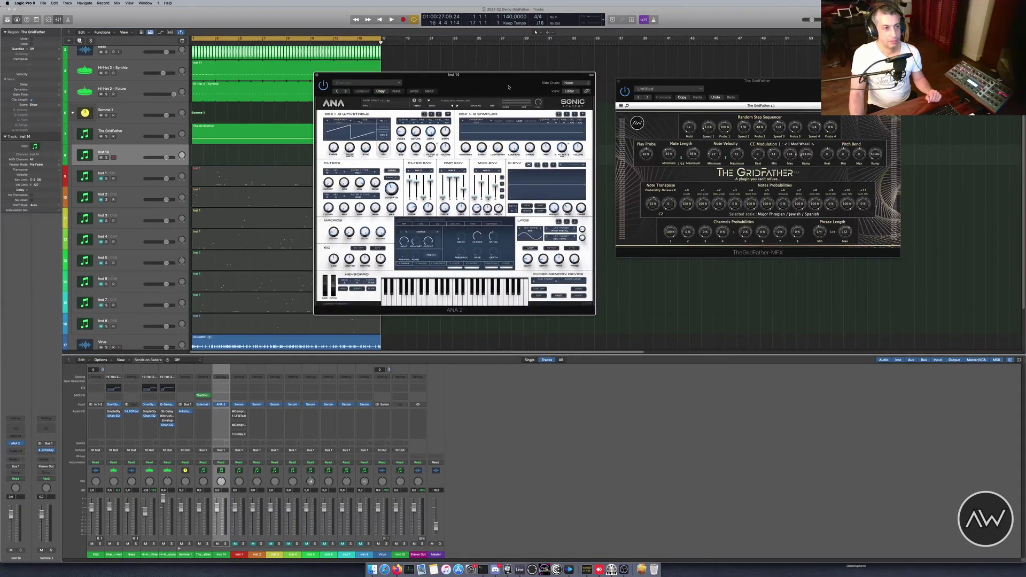
Browse ANA 2's Bass presets, try Basic Mini Pulse, load Bass Starter, and close the instrument window
drag(509, 87, 535, 161)
click(487, 176)
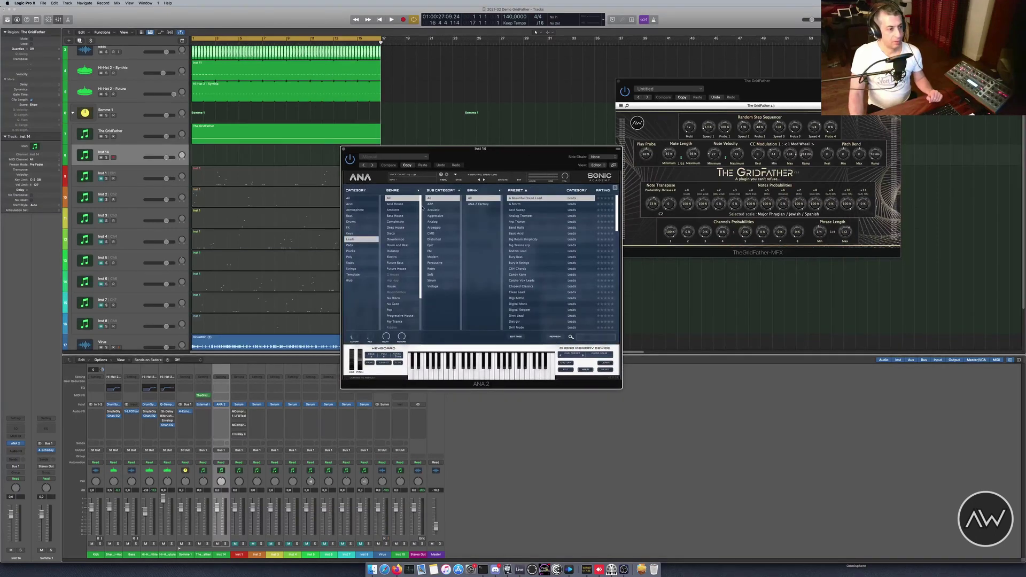
click(353, 216)
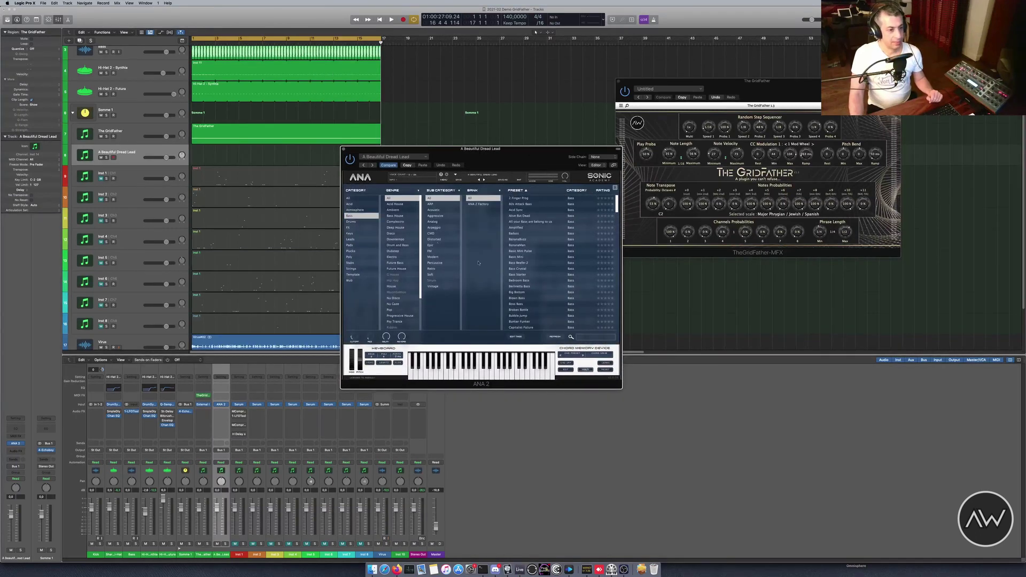
click(522, 252)
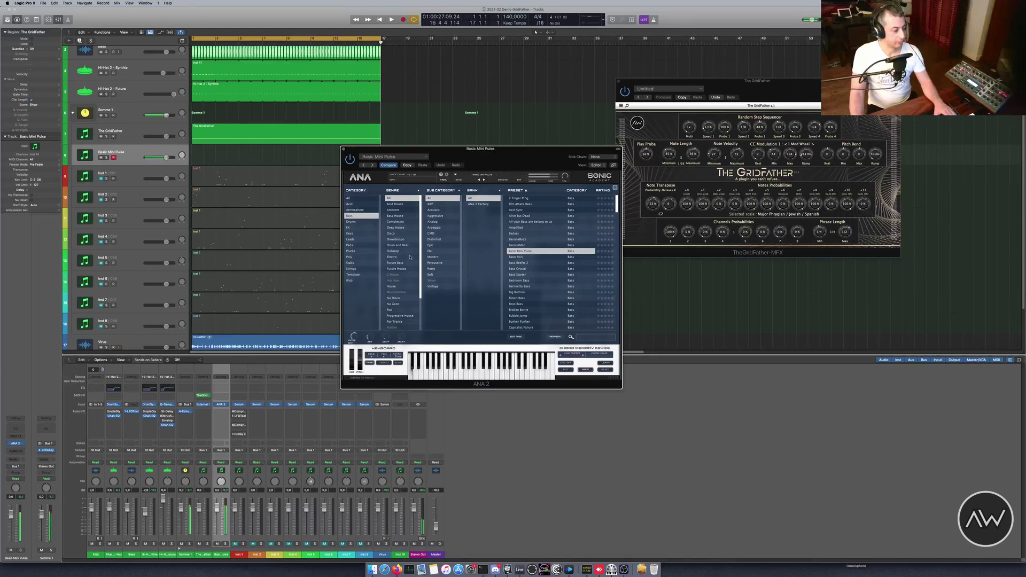
click(531, 276)
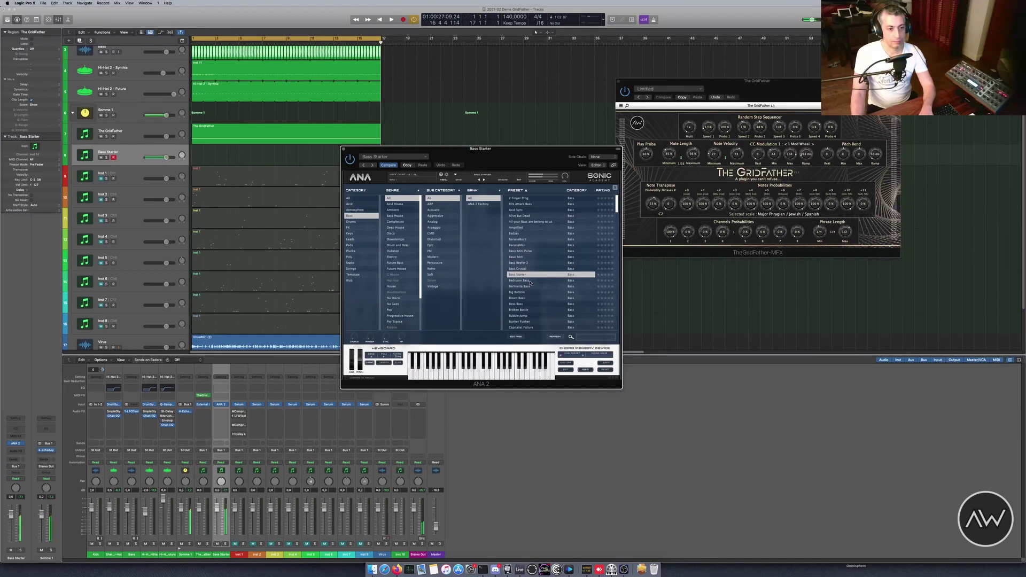
click(344, 150)
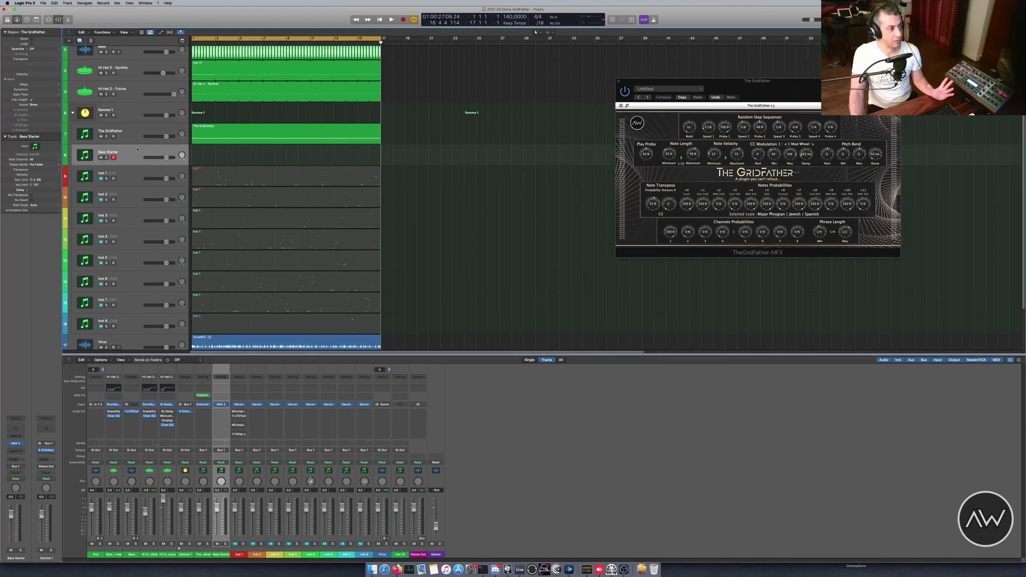
Play the project with the Bass Starter and The GridFather tracks soloed, and adjust The GridFather's Play Proba
key(space)
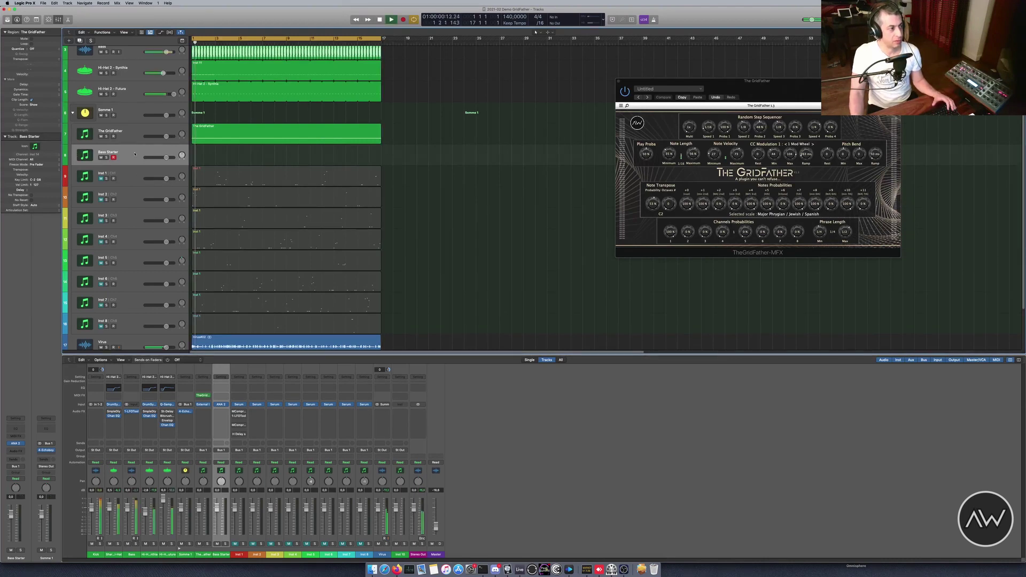
click(106, 157)
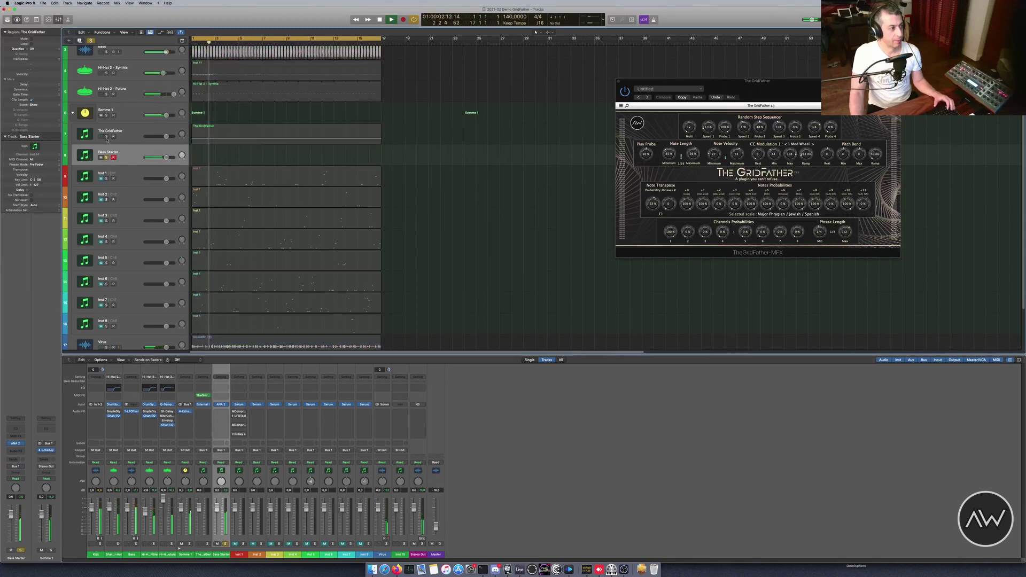
click(106, 136)
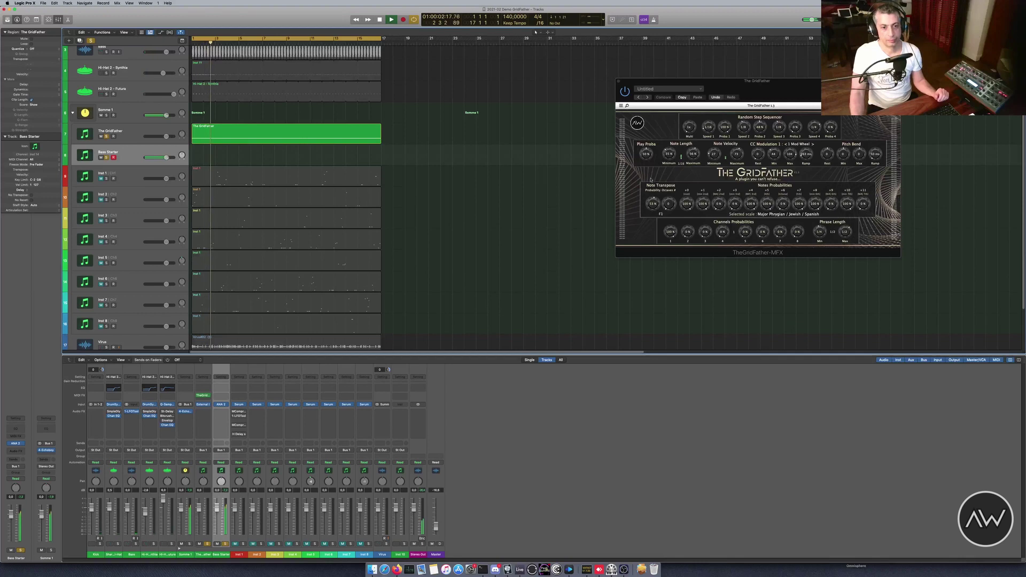
drag(648, 158, 654, 161)
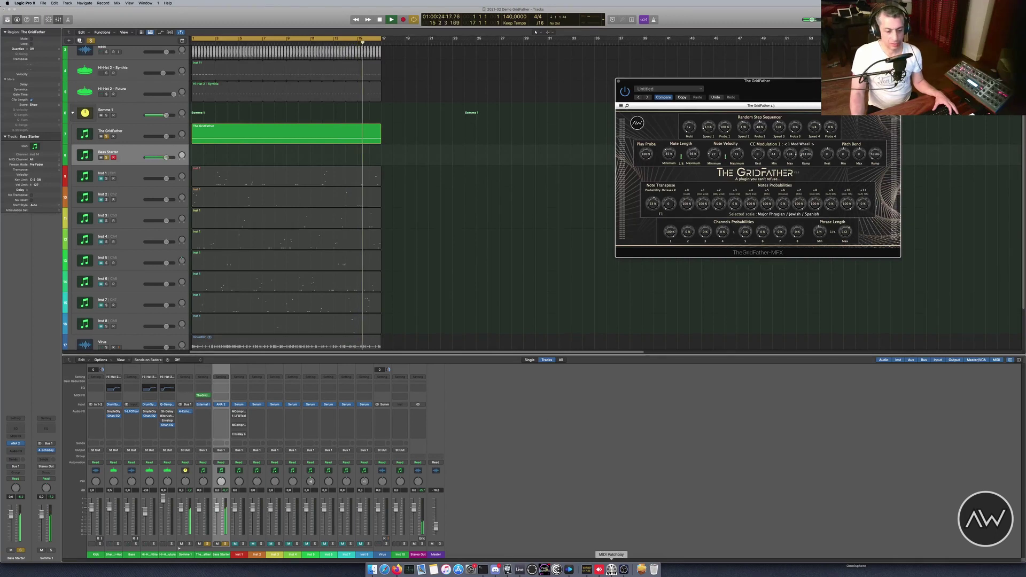
Switch to MIDI Patchbay, disable the Summit to Virus TI Synth patch, and return to Logic Pro
click(599, 569)
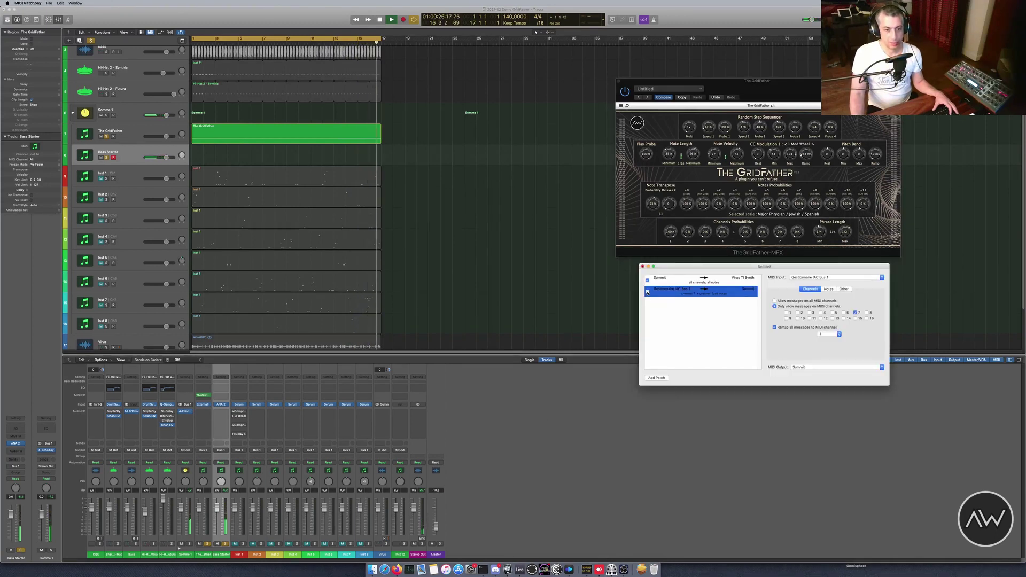
click(648, 279)
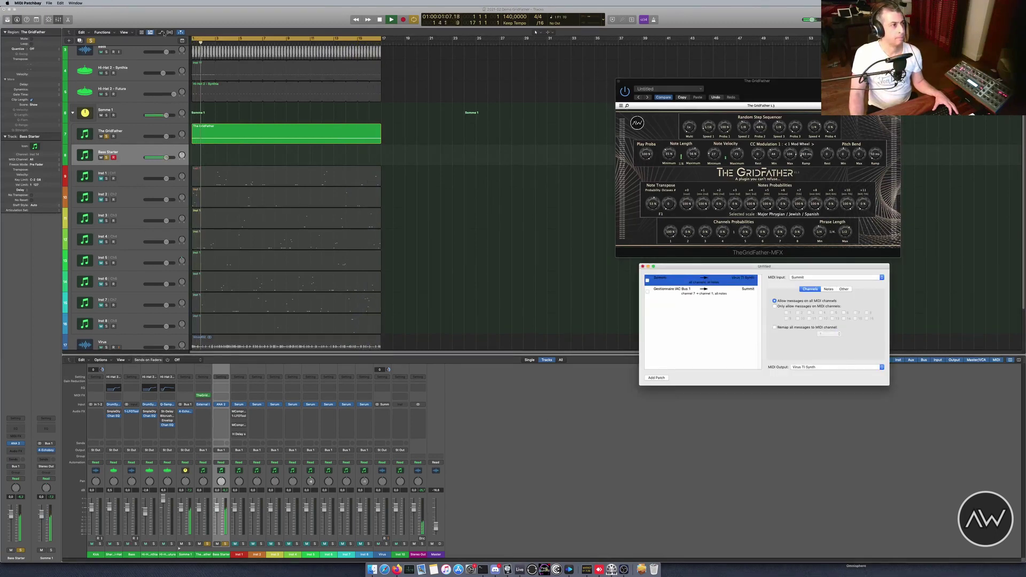
click(176, 13)
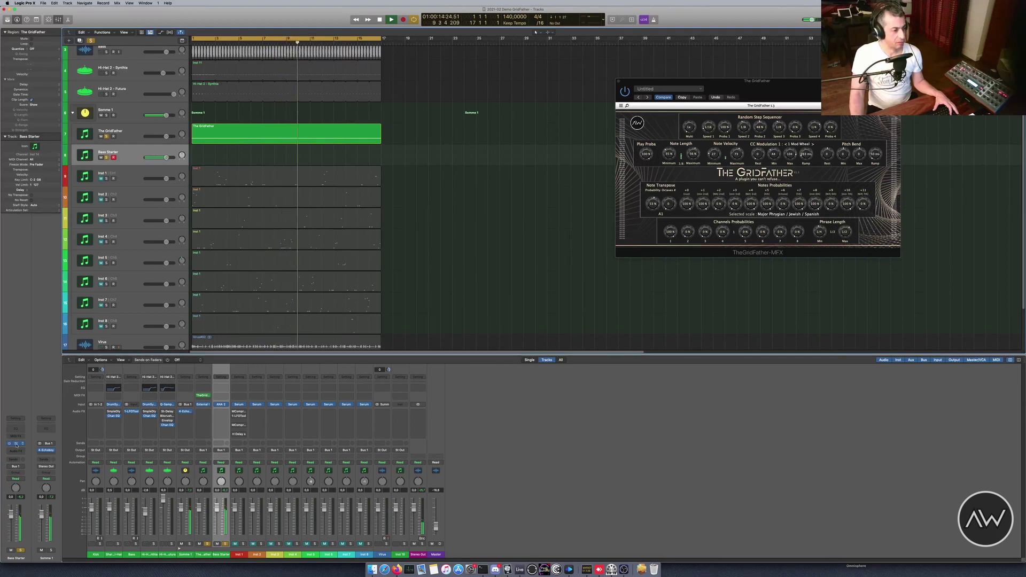
Audition ANA 2 bass presets including Bedroom Bass and Bubble Jump, load Bunker Funker, and close the instrument window
click(221, 405)
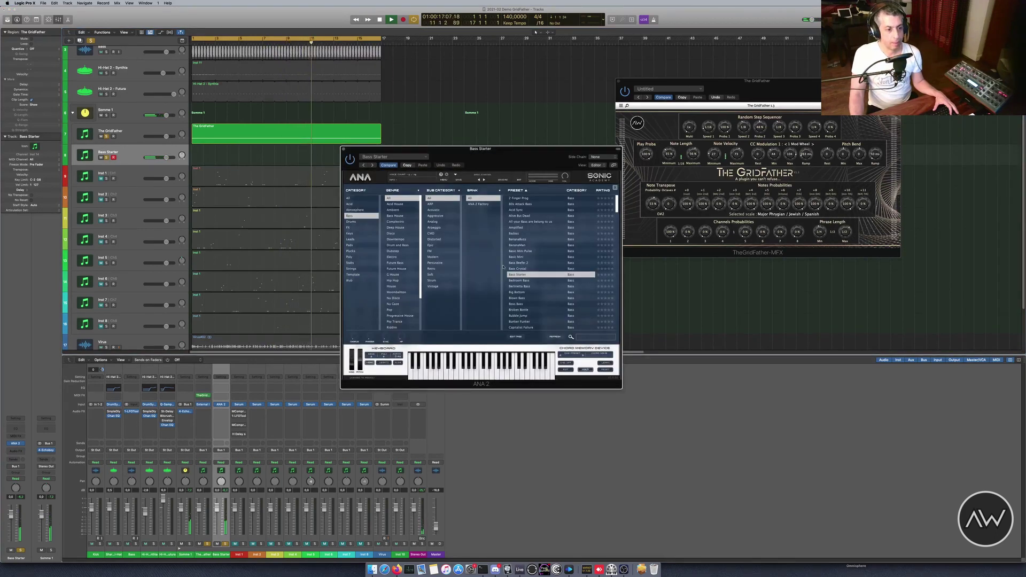
click(525, 280)
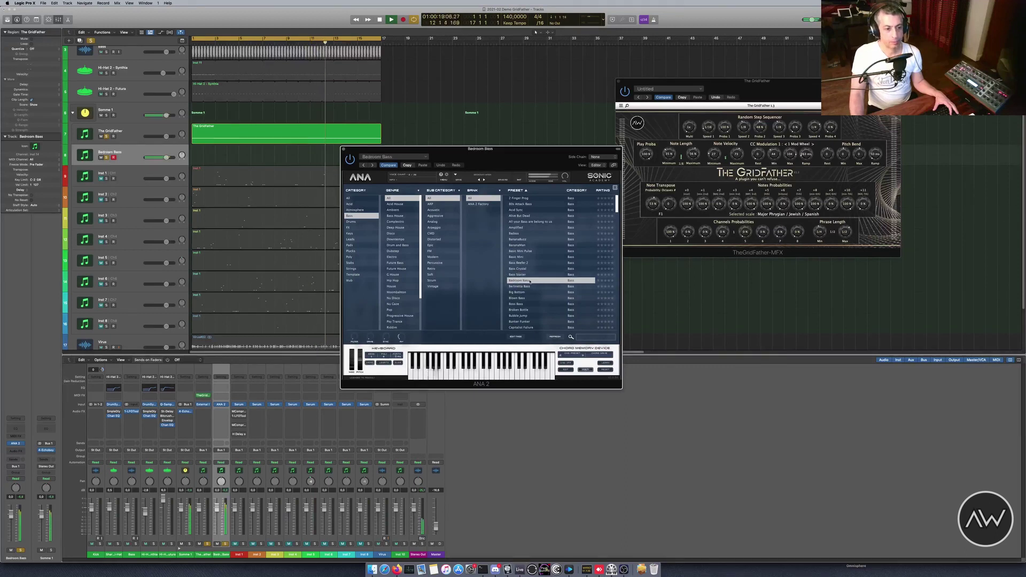
click(525, 292)
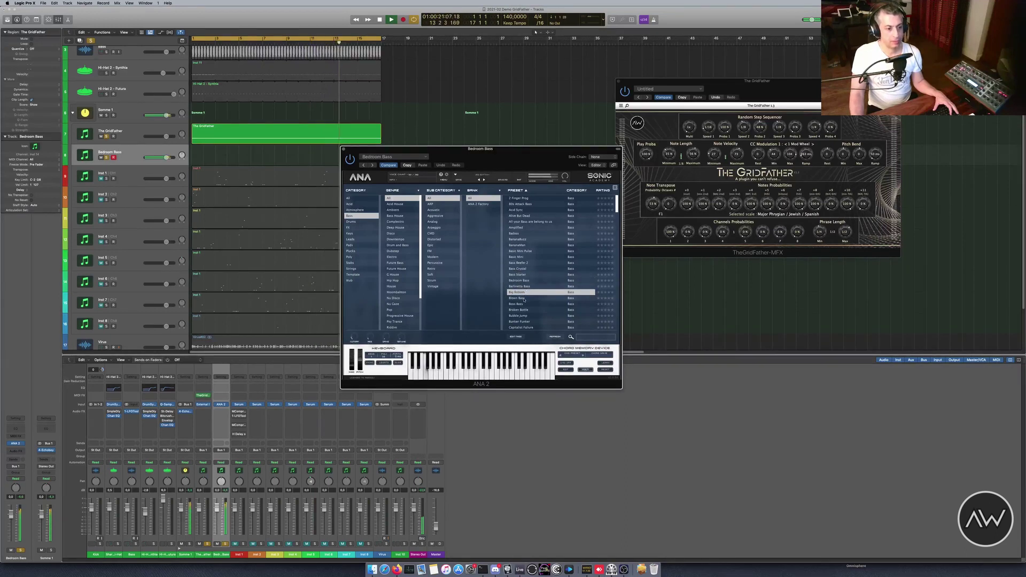
click(522, 298)
click(522, 304)
click(524, 310)
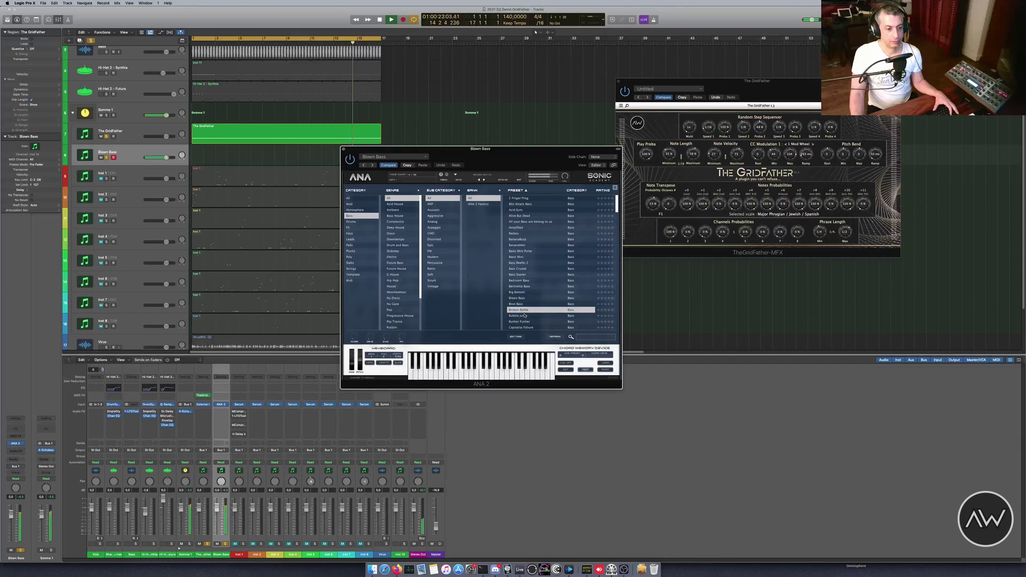
click(527, 315)
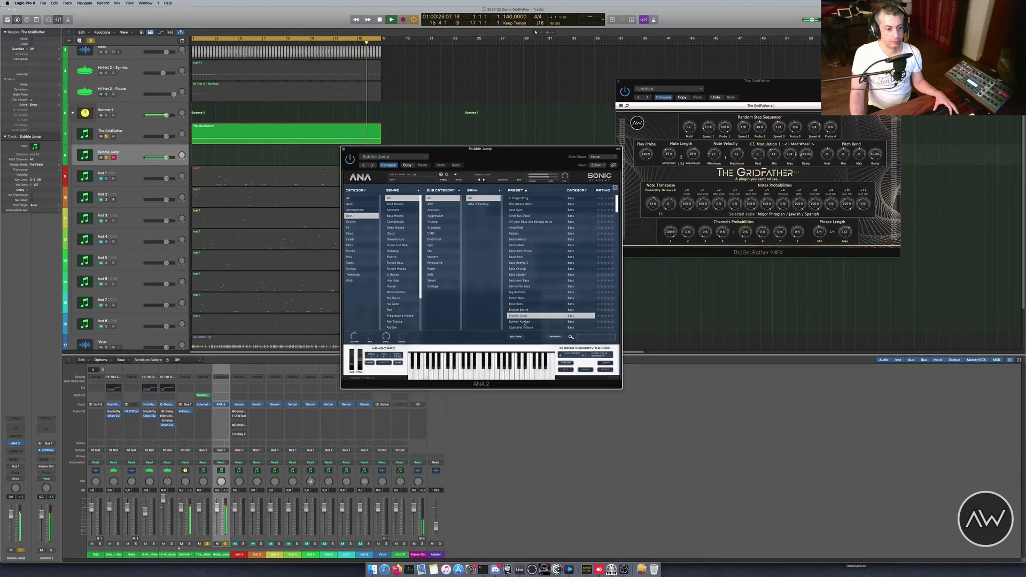
click(525, 321)
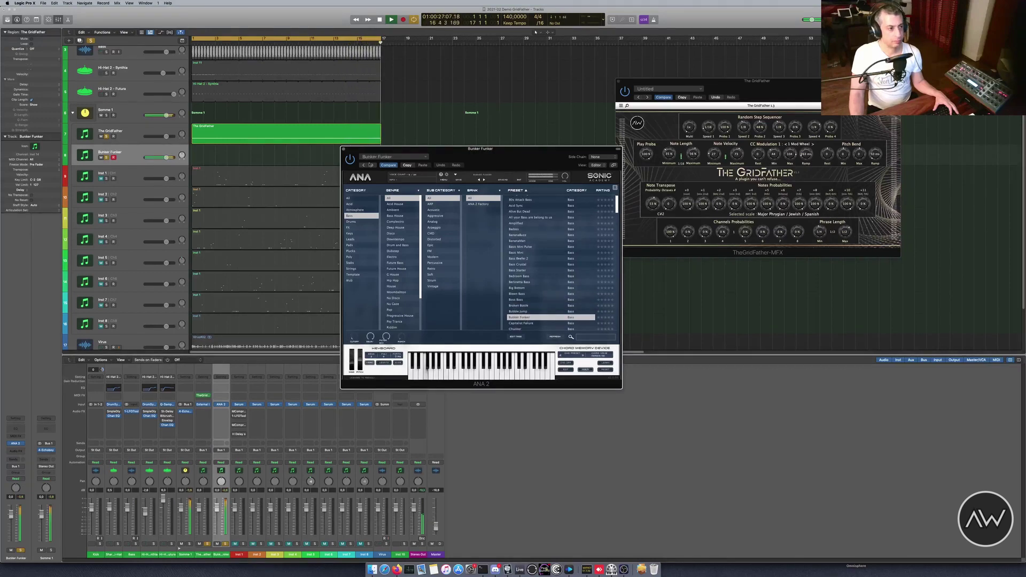
click(344, 151)
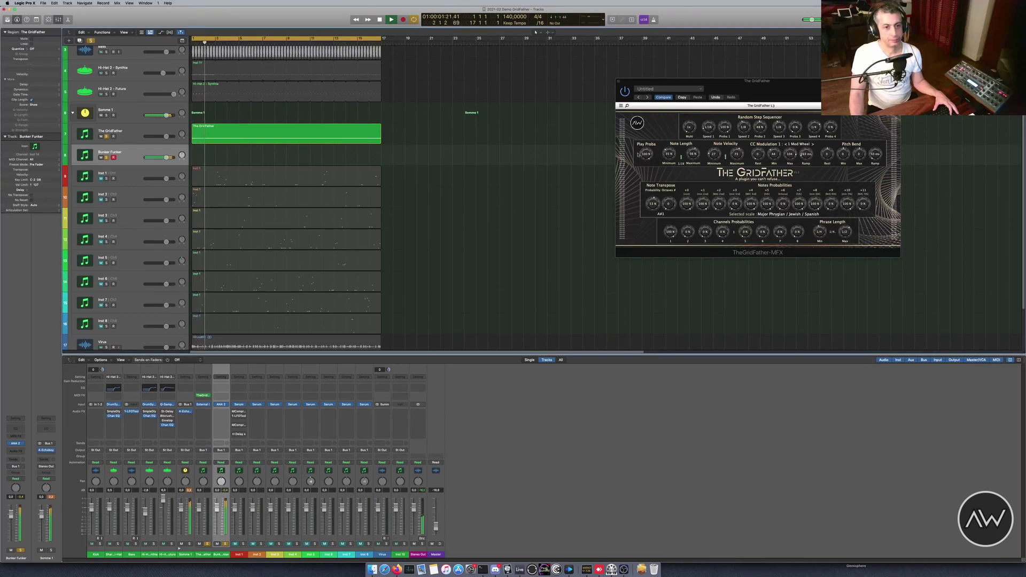
Adjust The GridFather's Play Proba, set its Notes Probabilities to 0 %, and restart playback
drag(645, 153, 690, 185)
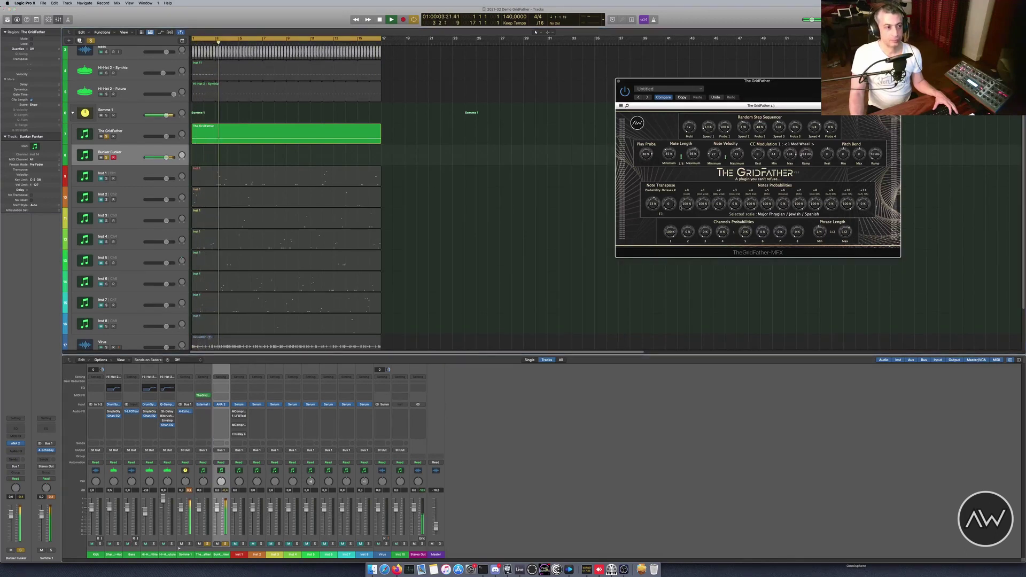
key(space)
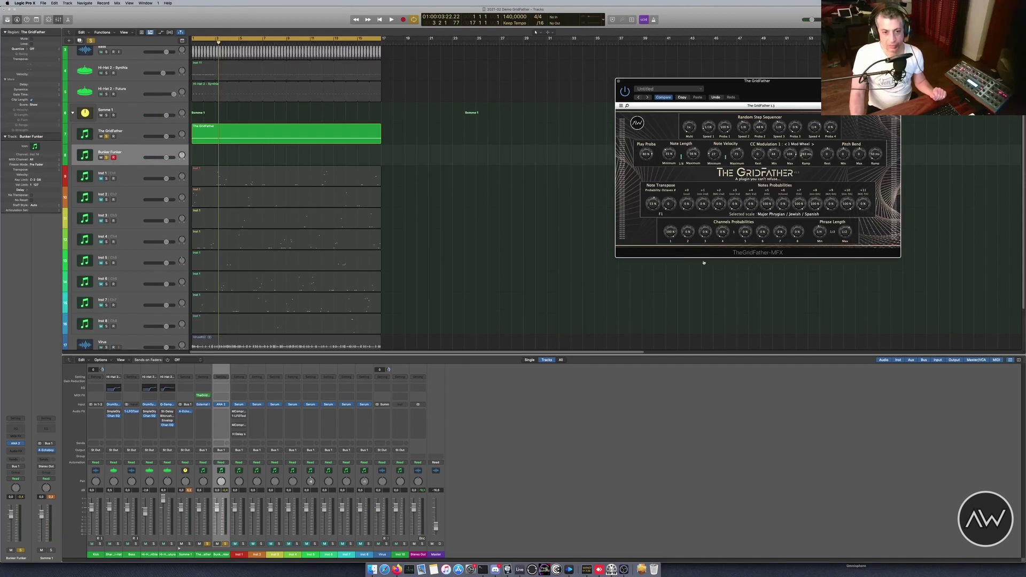
drag(766, 207, 770, 236)
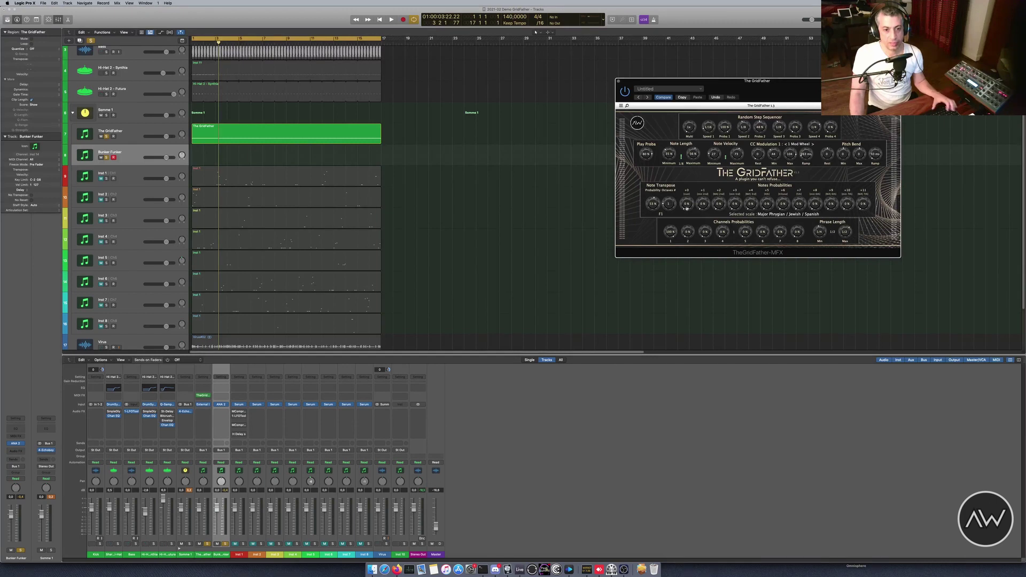
key(space)
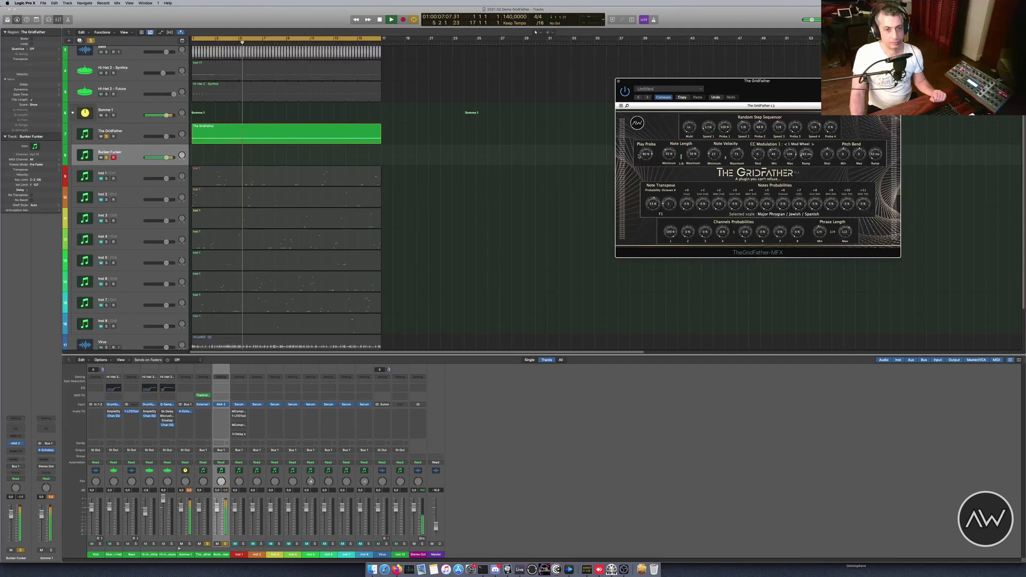
Adjust The GridFather's Play Proba, minimum Note Length and maximum Note Velocity during playback, and stop the transport
drag(646, 153, 670, 160)
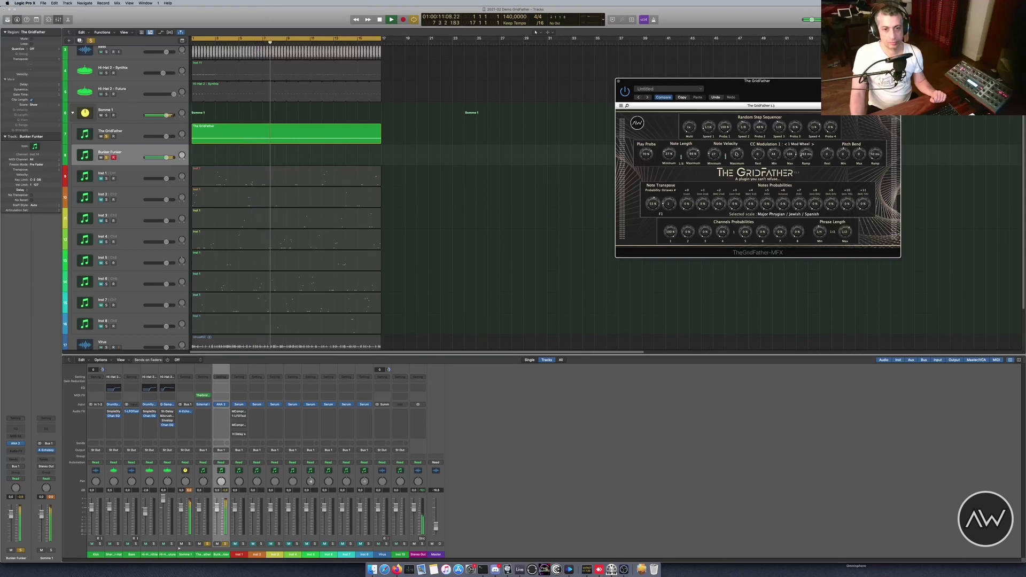
drag(732, 161, 730, 157)
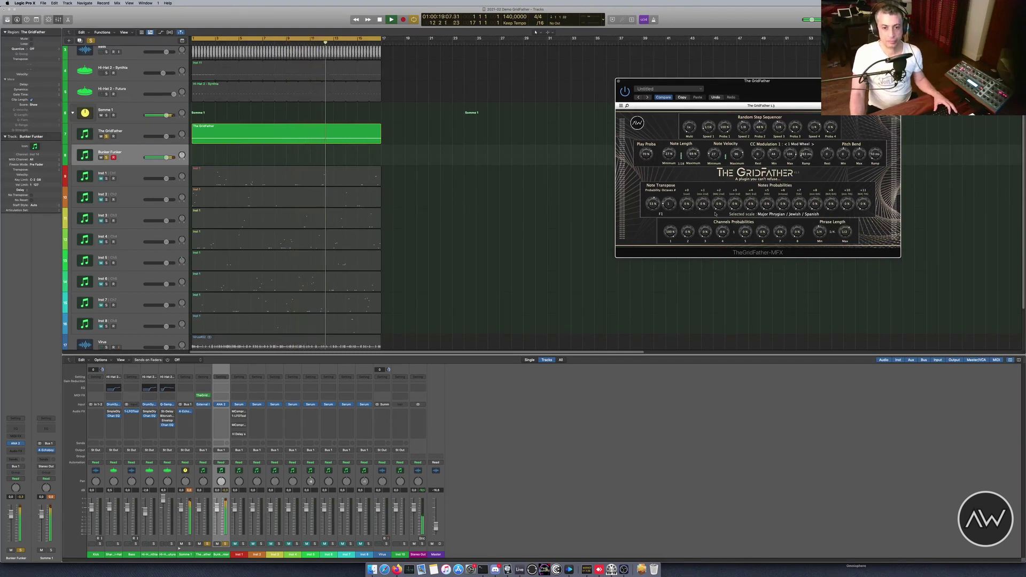
key(space)
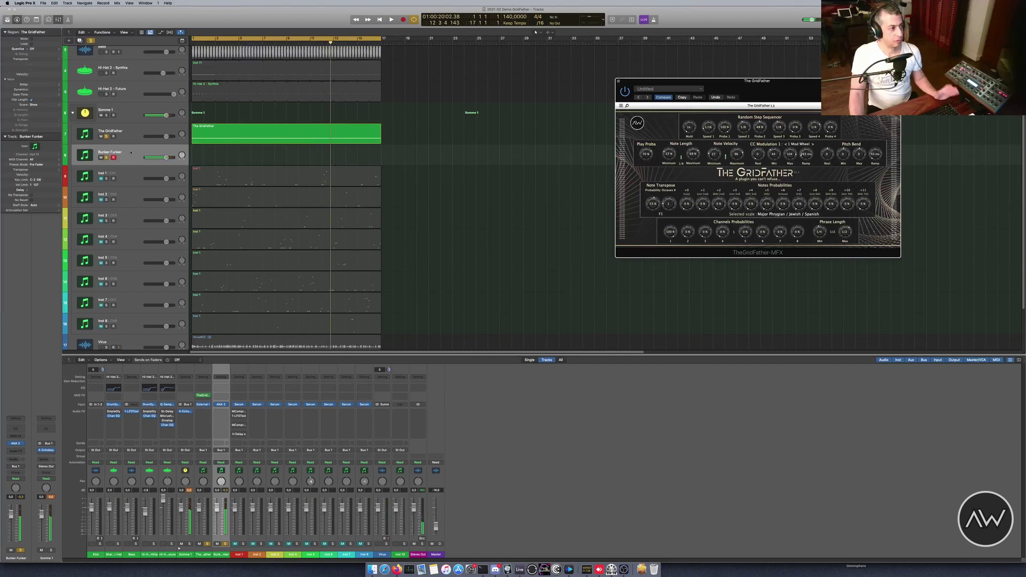
Check the MIDI destination and channel of the External Instrument on The GridFather track
click(135, 132)
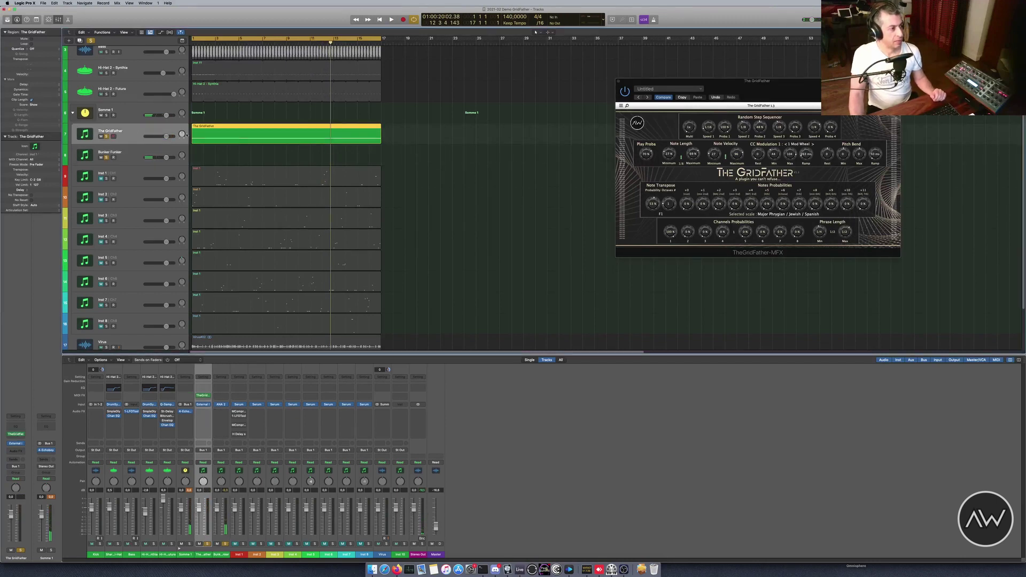
click(16, 443)
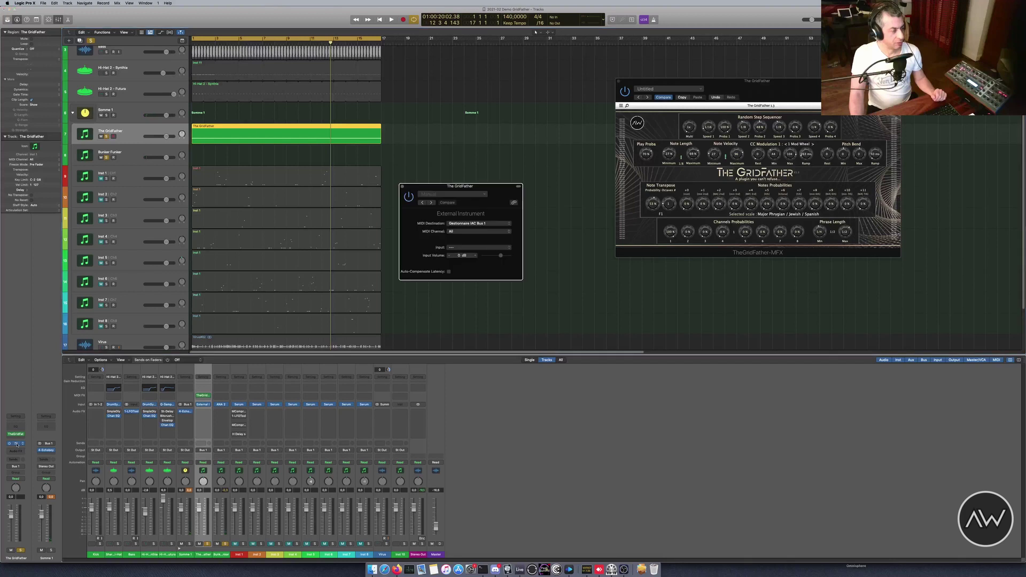
click(402, 186)
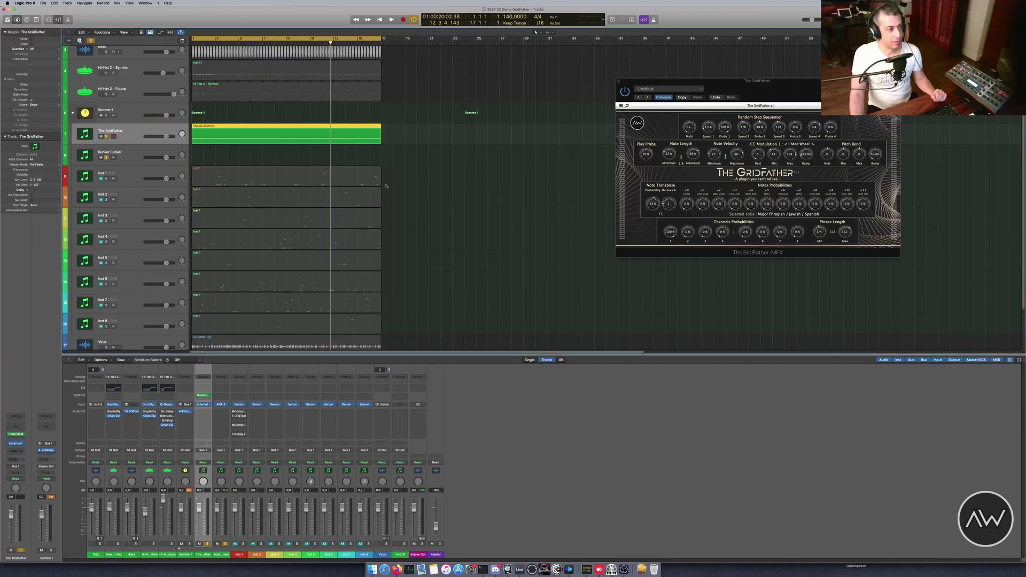
Record The GridFather's MIDI output onto the Bunker Funker track, unsoloing both tracks and muting the Virus track during the take
click(134, 153)
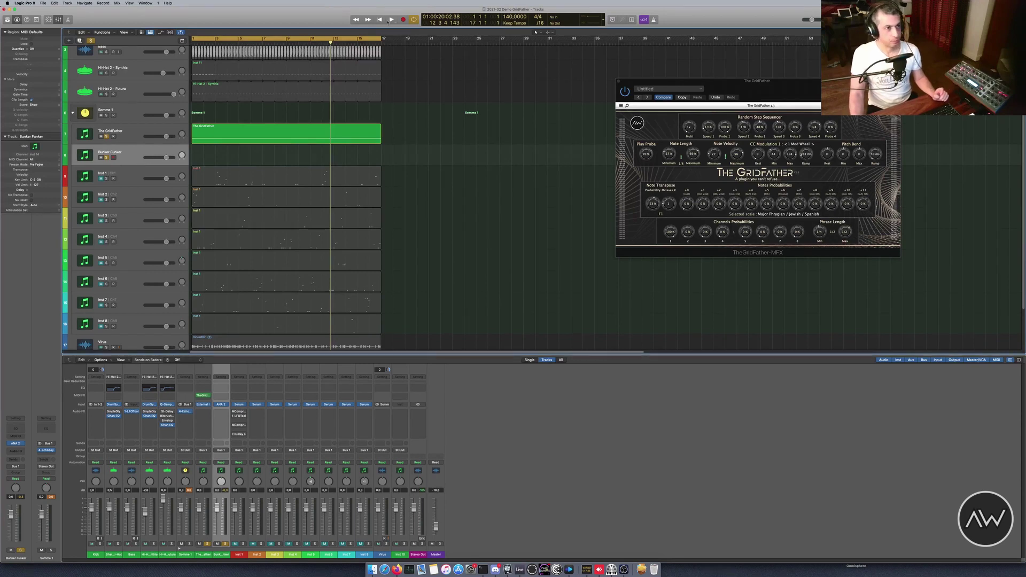
key(r)
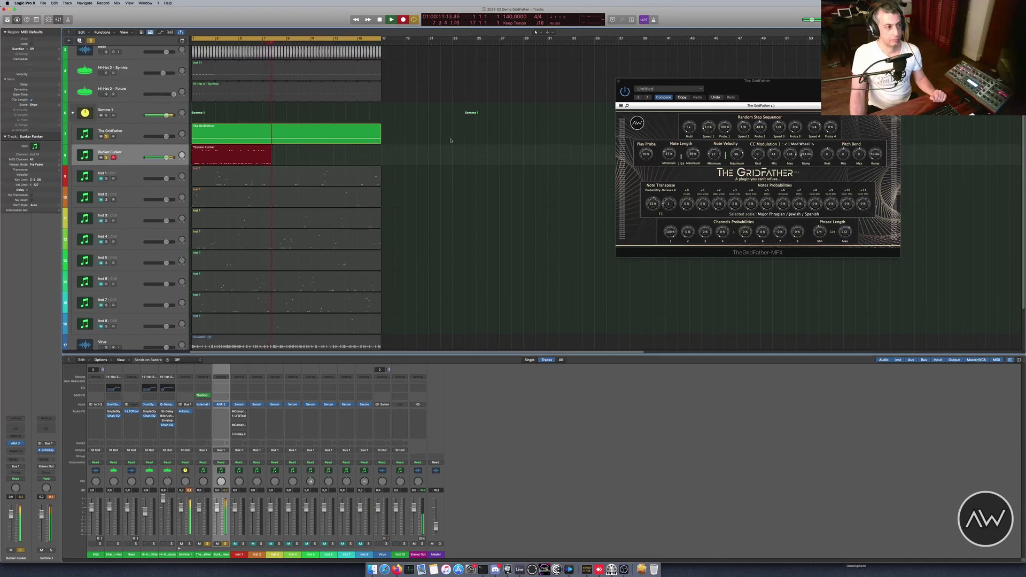
click(106, 137)
click(106, 157)
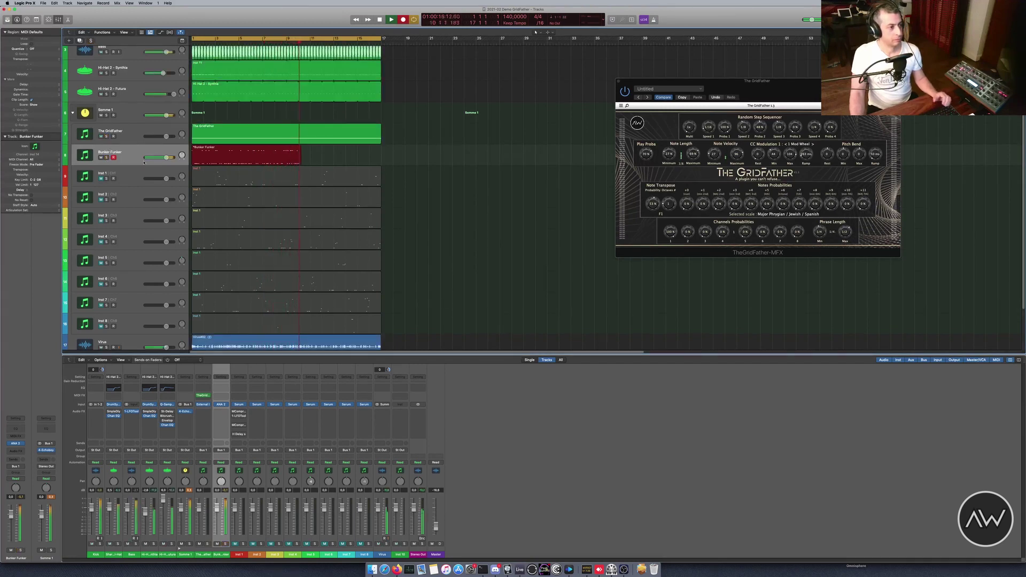
click(101, 348)
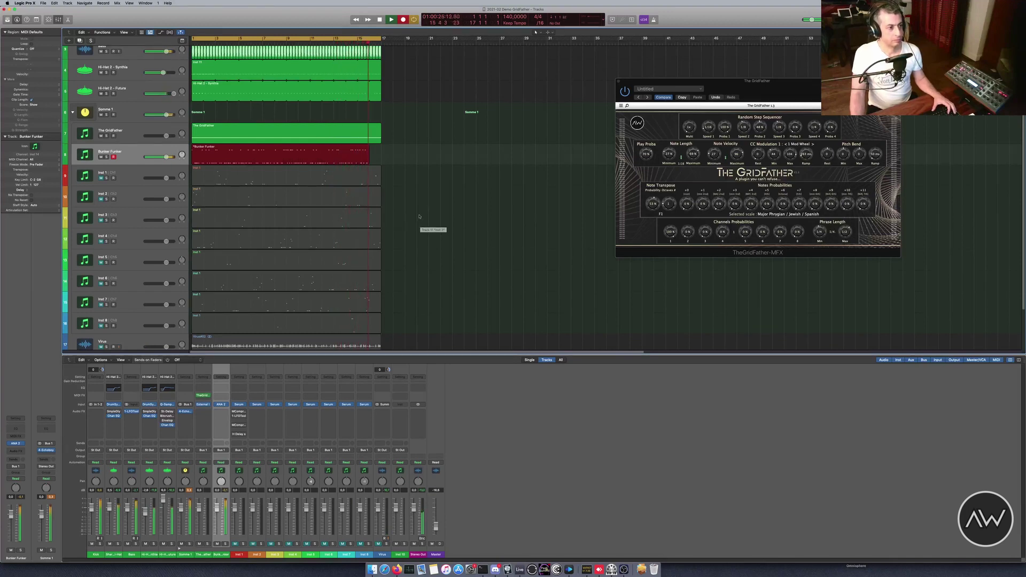
key(space)
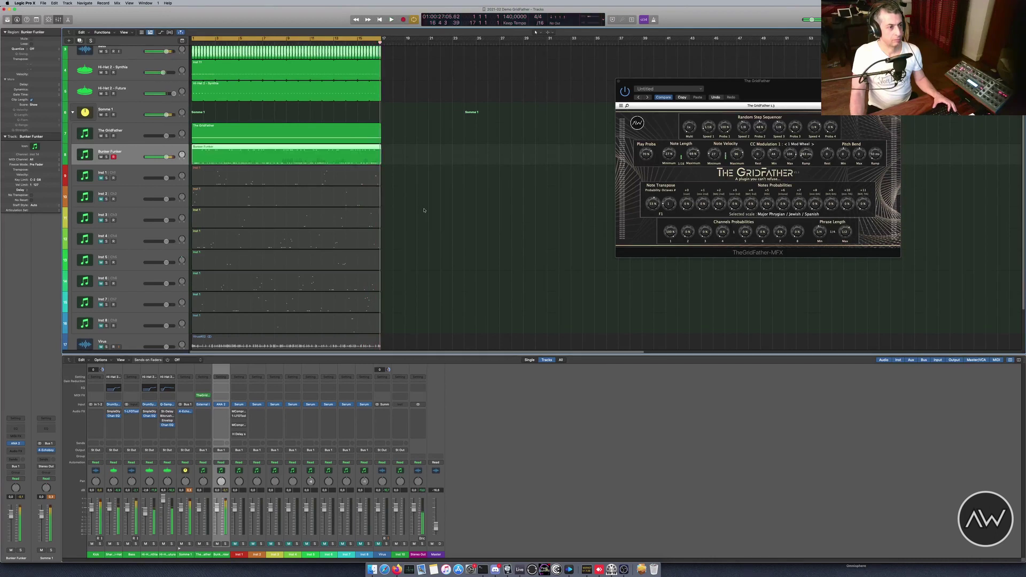
Examine the recorded Bunker Funker region's notes, modulation and velocity data in the Piano Roll, and close the editor
double_click(276, 149)
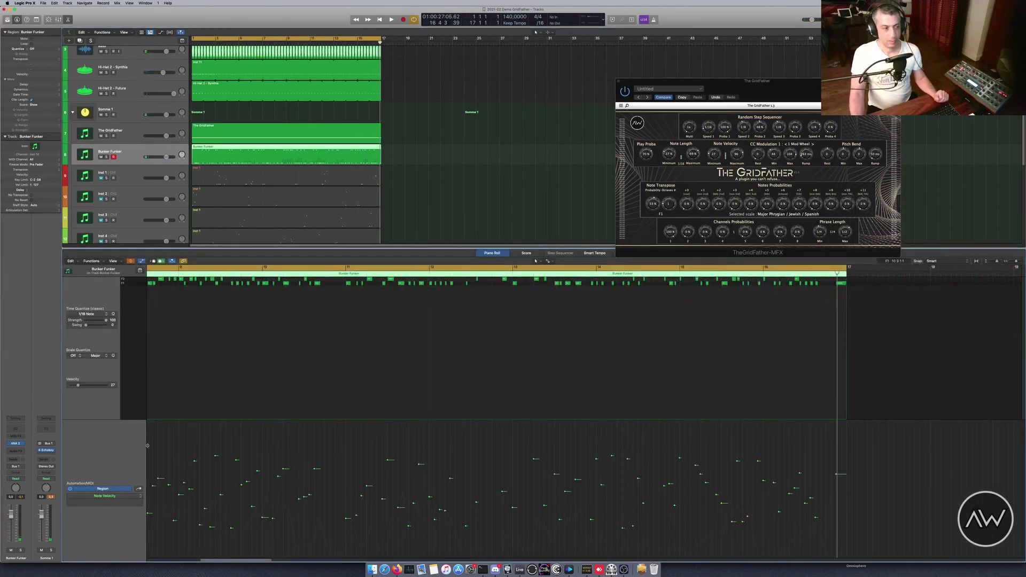
click(139, 488)
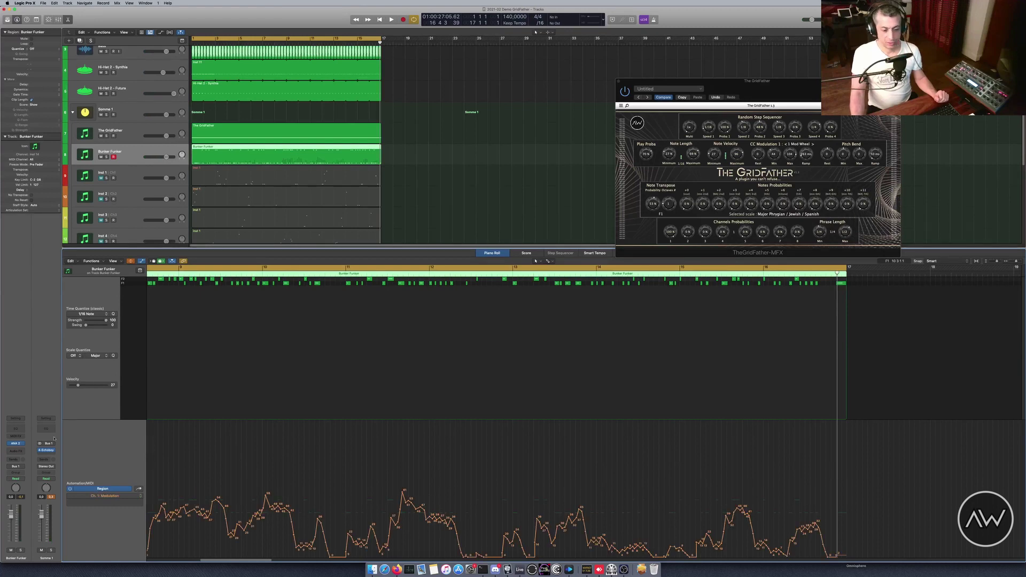
click(139, 489)
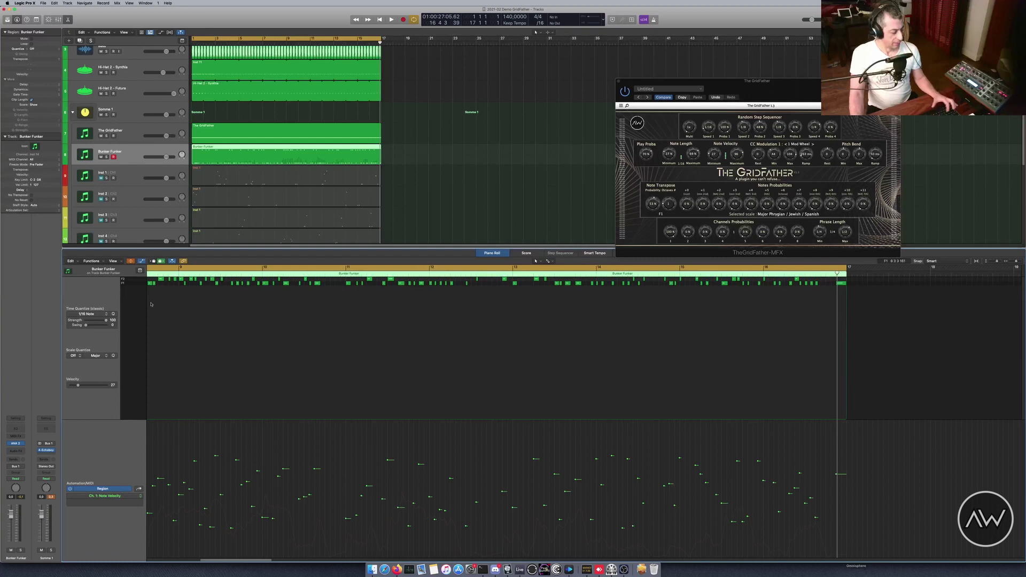
key(e)
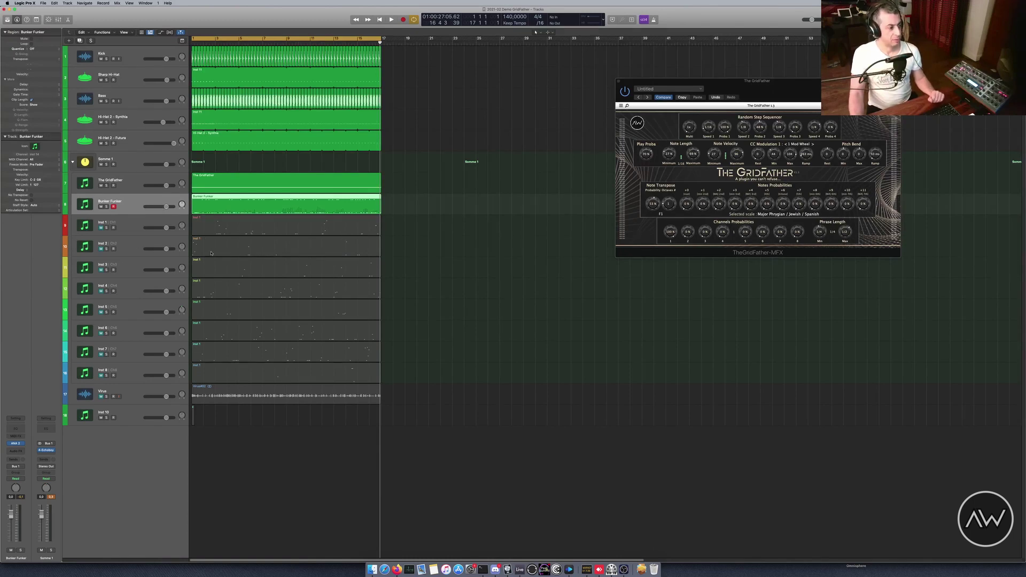
click(143, 386)
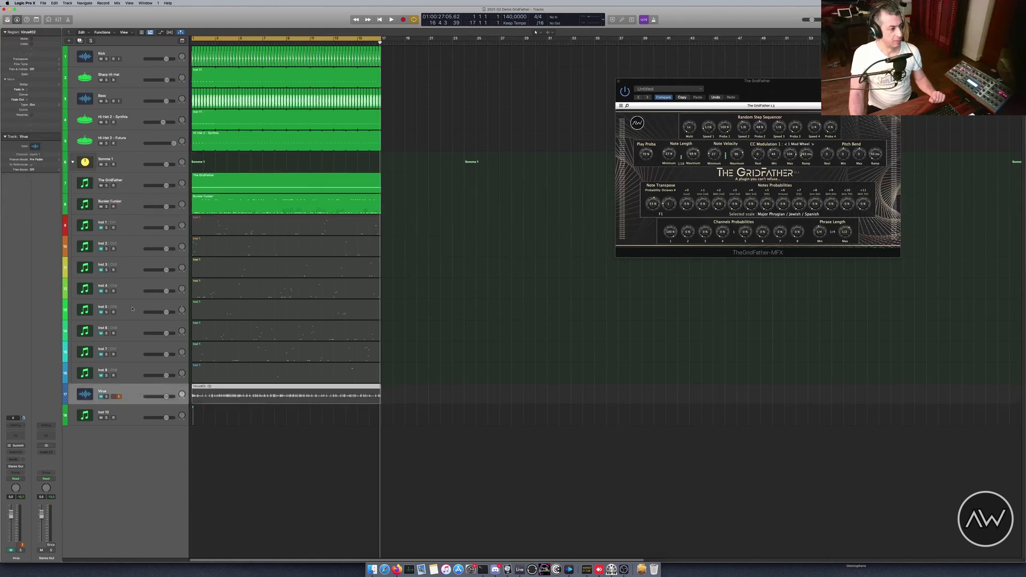
click(129, 206)
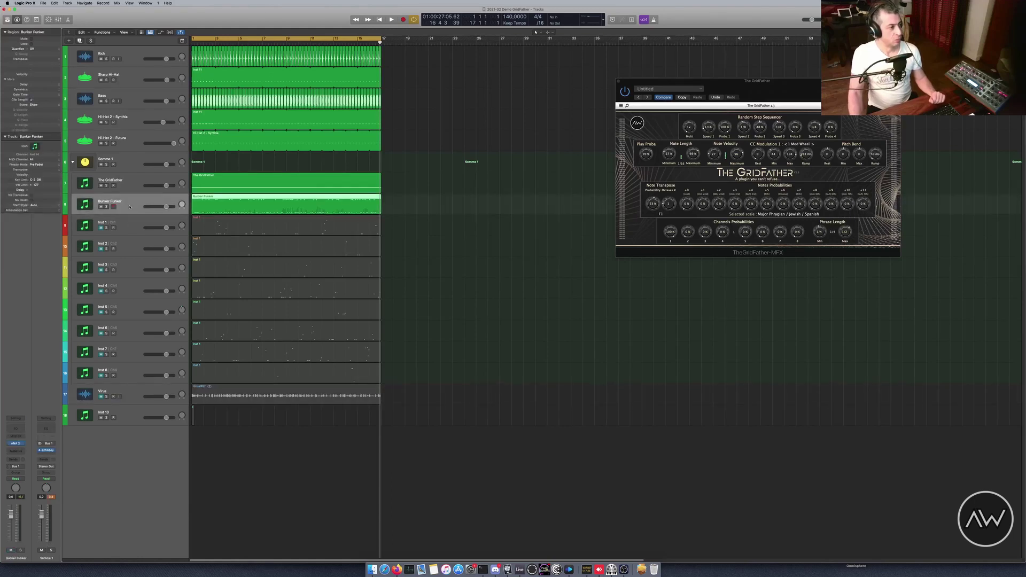
Set the Bunker Funker track's MIDI channel to 1 and unmute the Inst 1 track
click(42, 160)
click(38, 166)
click(101, 228)
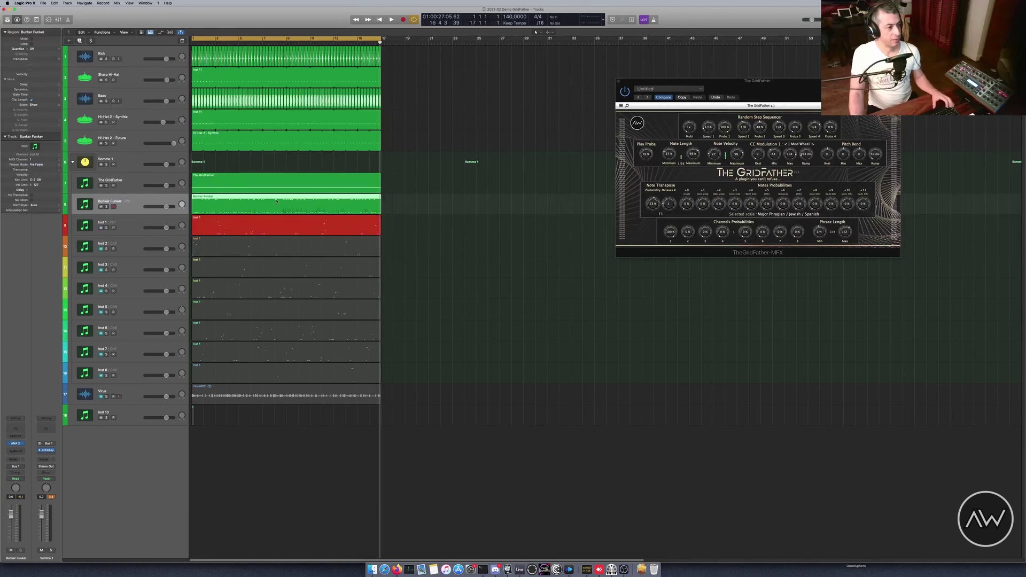
Delete the recorded regions on the Bunker Funker and Inst 1 tracks
key(Delete)
click(273, 217)
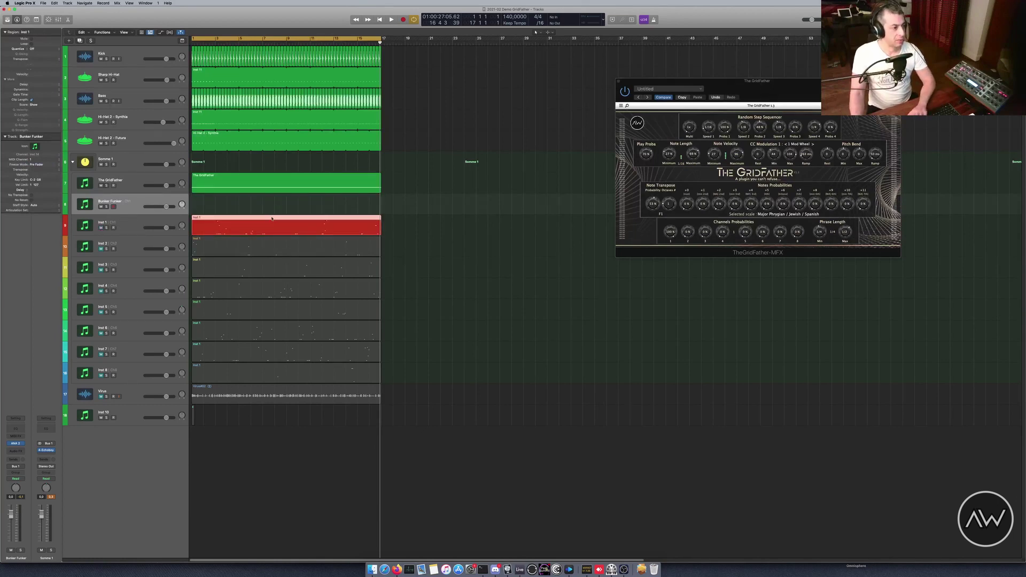
key(Delete)
Audition The GridFather on Bunker Funker and Inst 1 together by record-enabling both, then on Inst 1 alone with Bunker Funker disarmed
shift+click(129, 229)
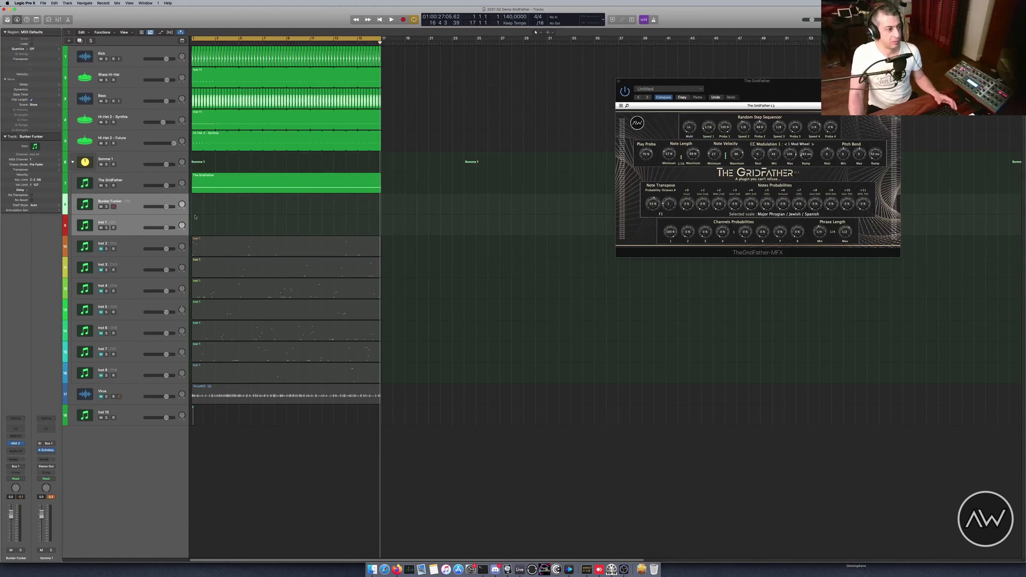
key(space)
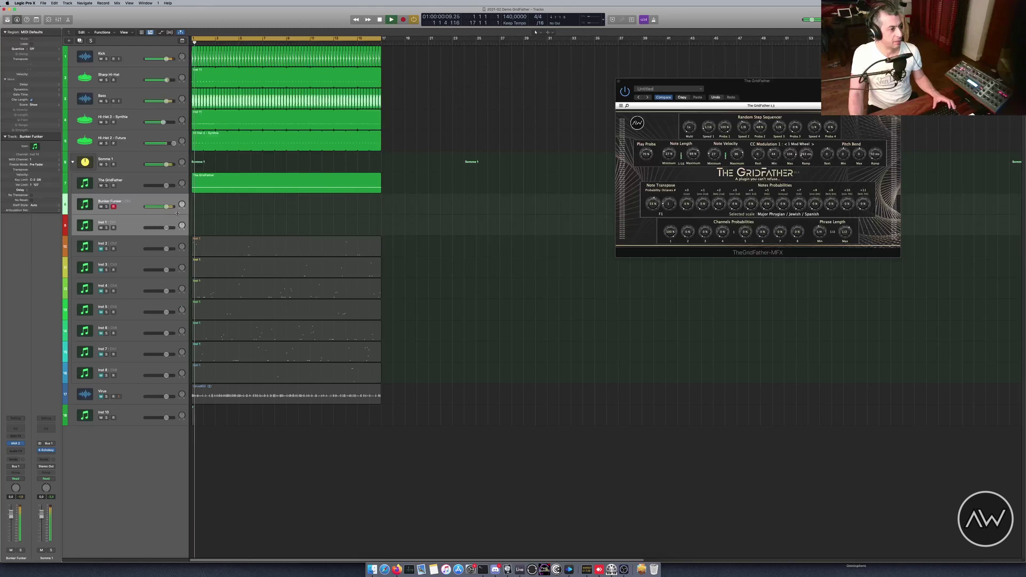
click(114, 227)
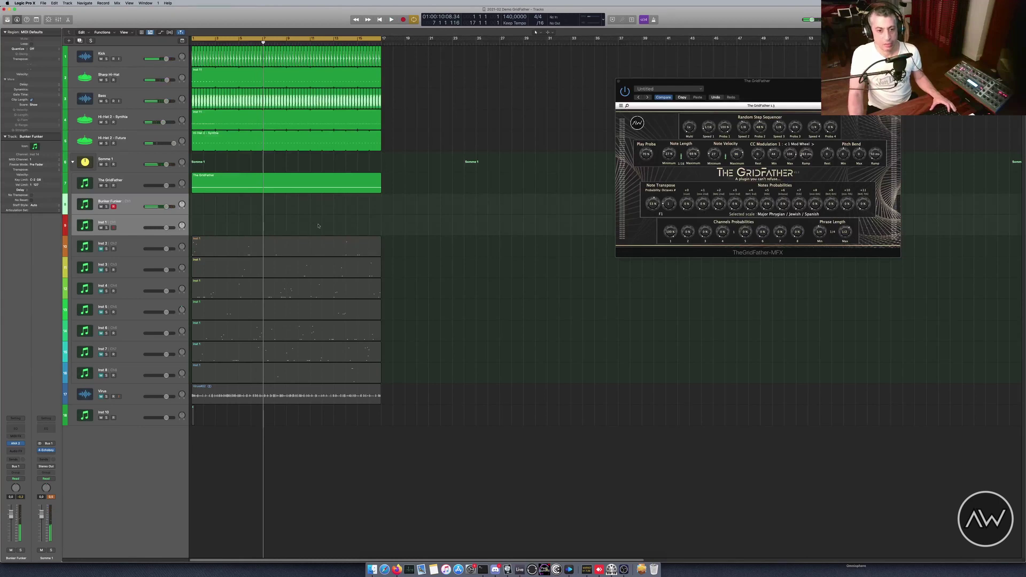
click(136, 225)
key(space)
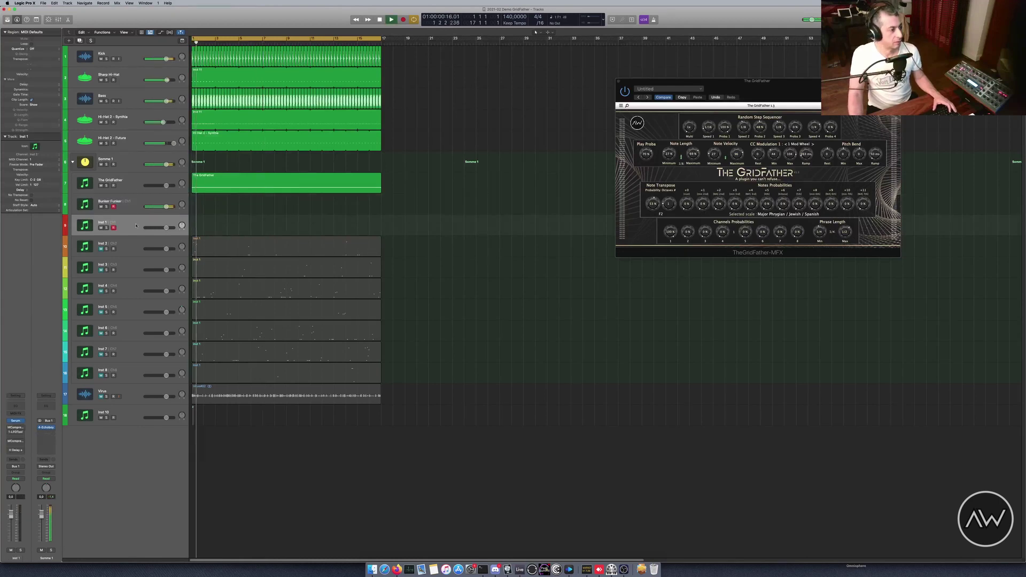
key(space)
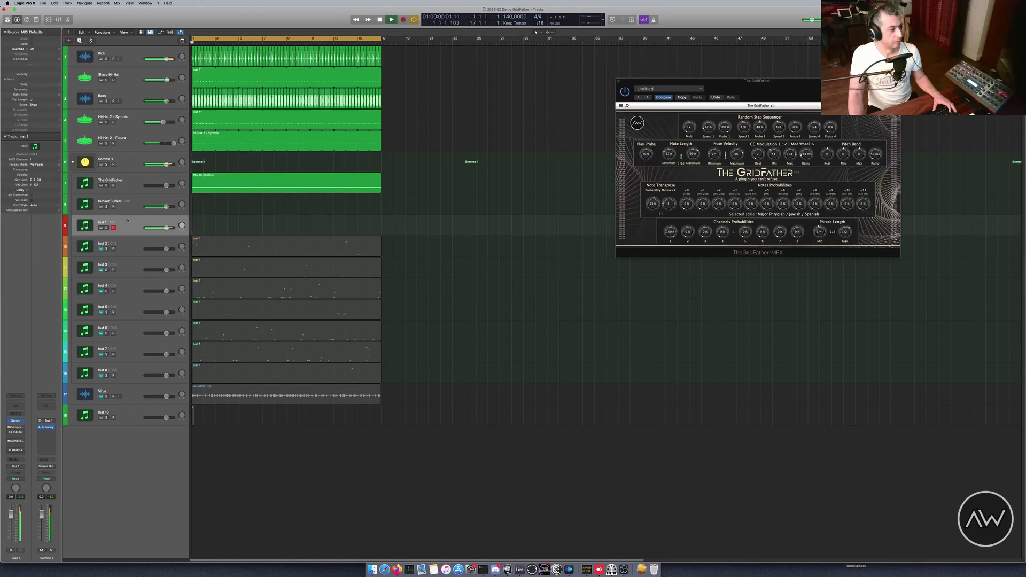
click(114, 207)
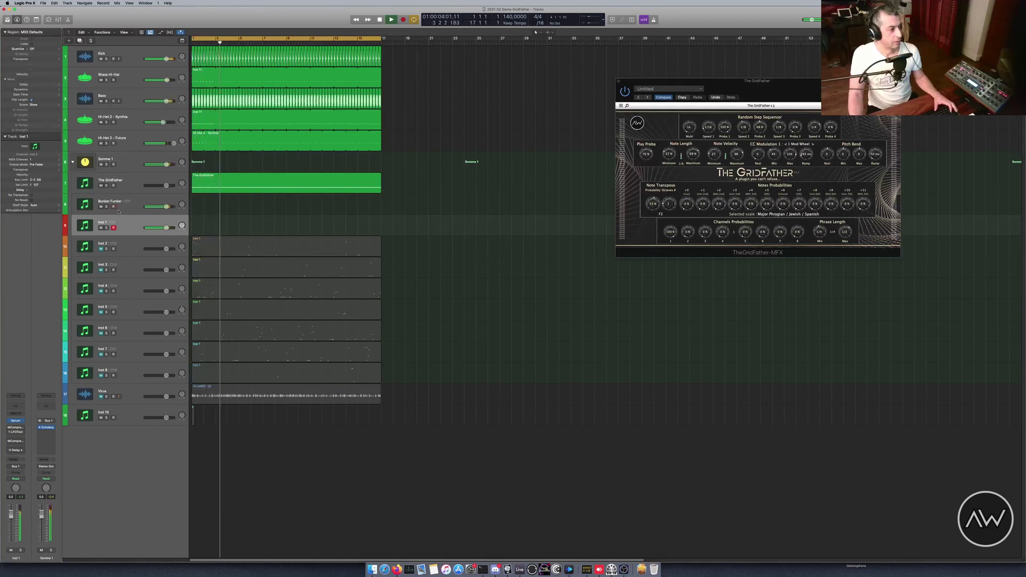
key(space)
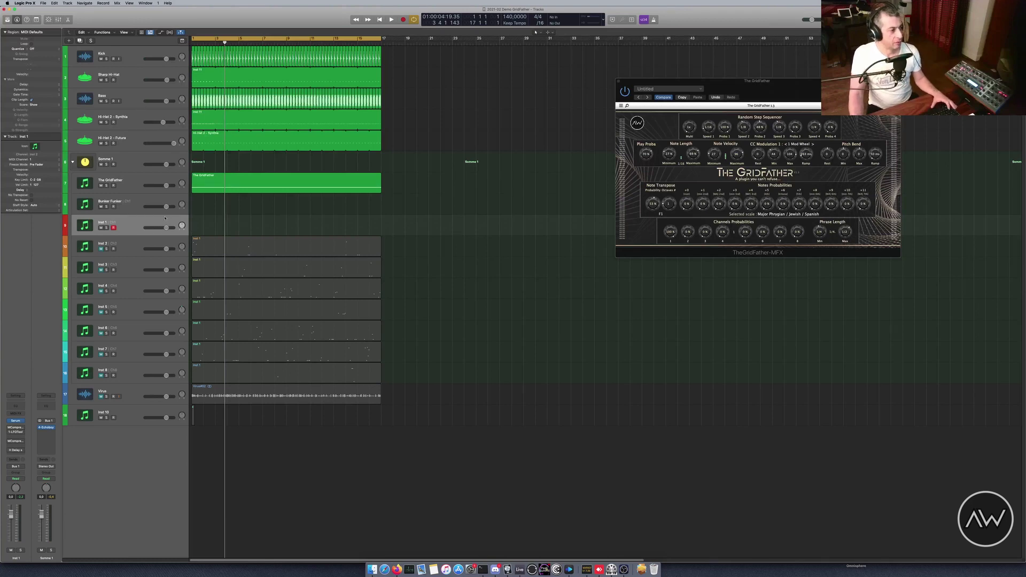
Move the Bunker Funker and Inst 1 tracks out of the Summe 1 stack to the end of the track list
click(131, 207)
right_click(129, 207)
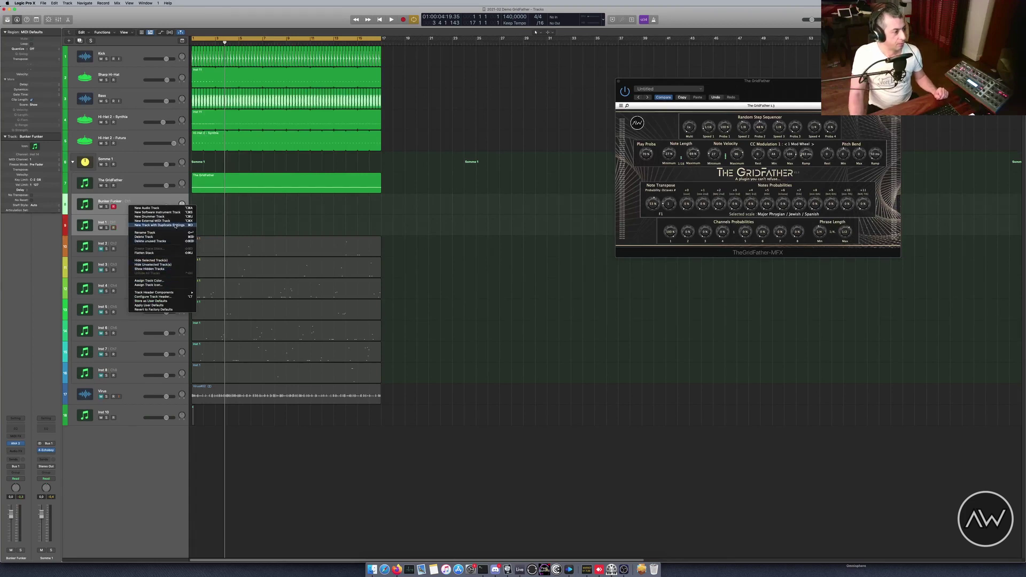
click(176, 226)
drag(139, 202, 128, 435)
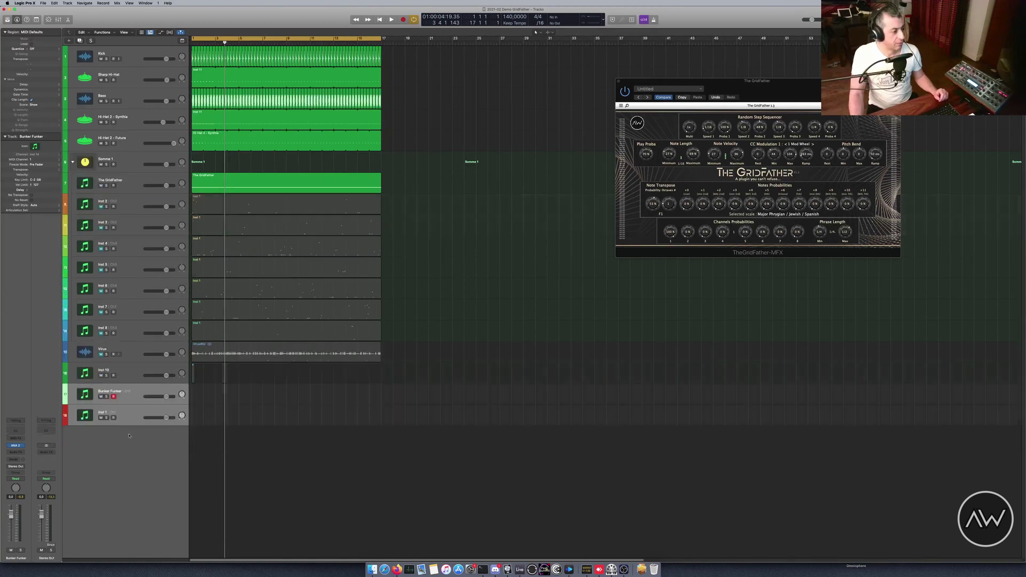
Group the Bunker Funker and Inst 1 tracks into a new Summing Stack
right_click(125, 416)
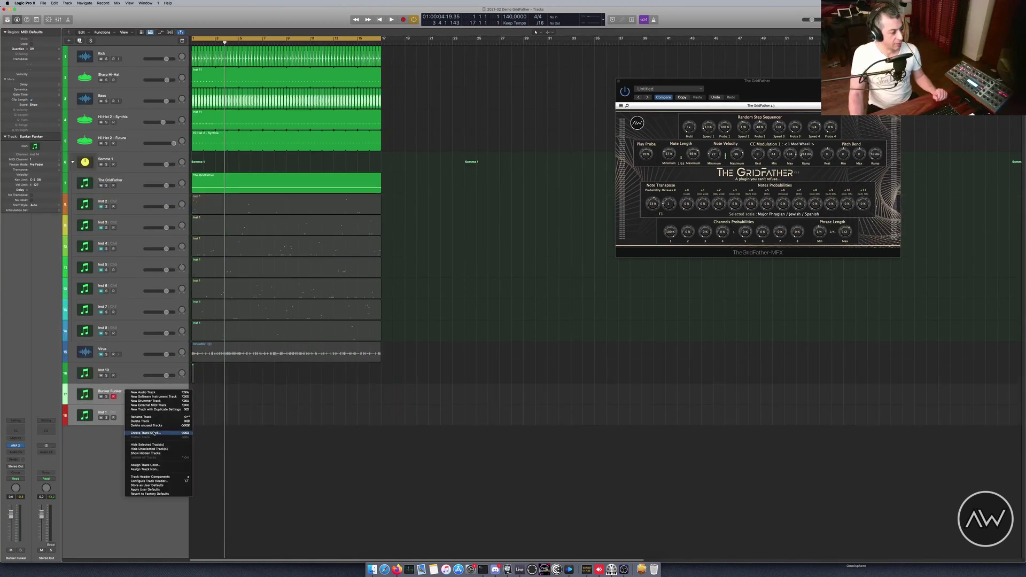
click(150, 433)
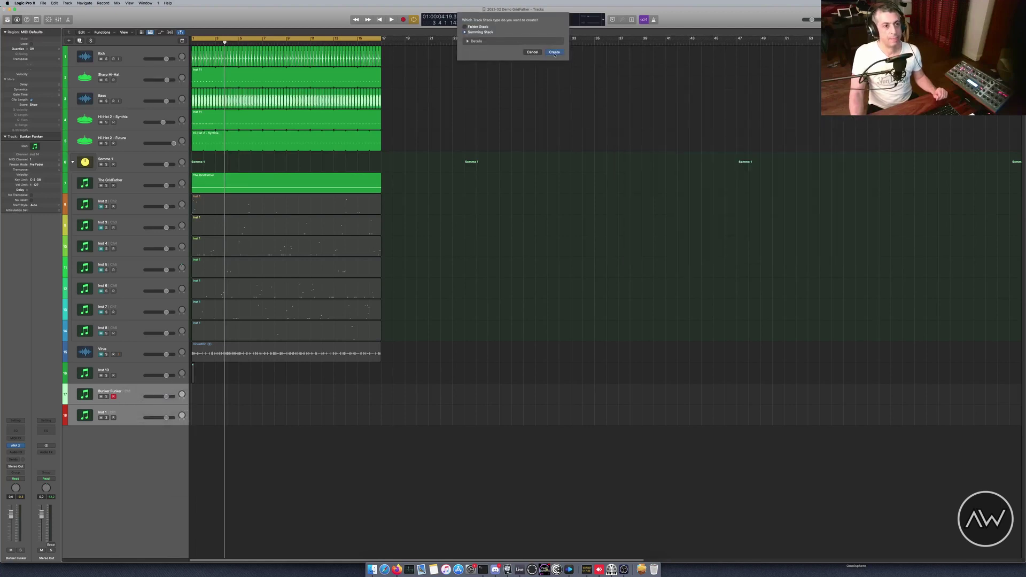
click(554, 52)
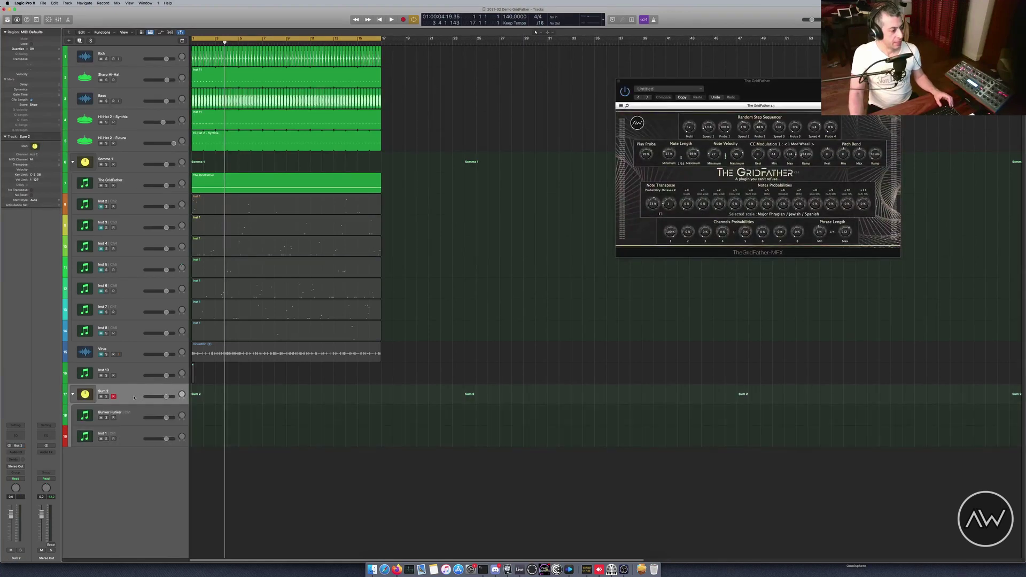
Set the MIDI channel of Inst 1 inside the new stack to All, and select the stack's main track
click(131, 411)
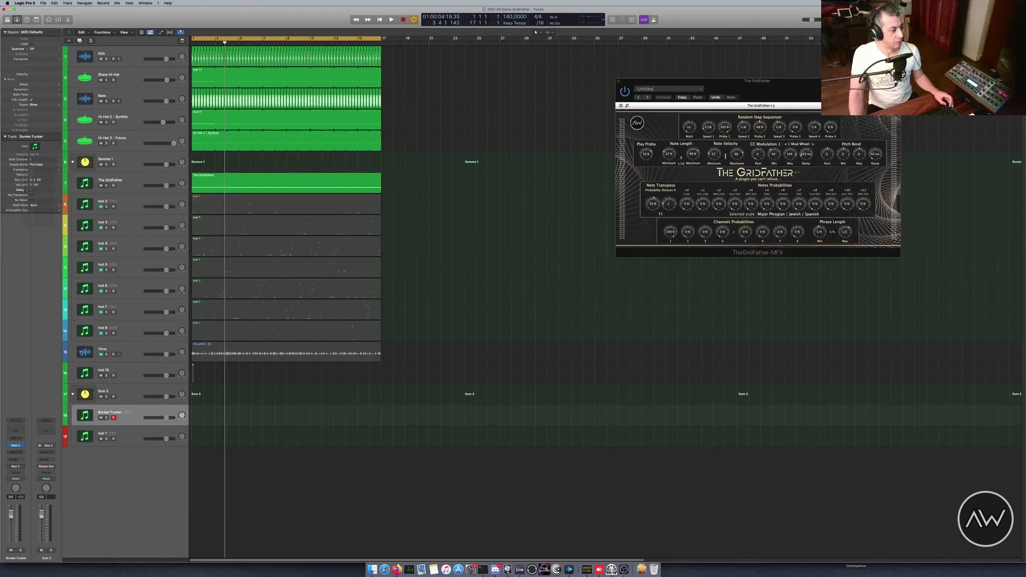
click(127, 434)
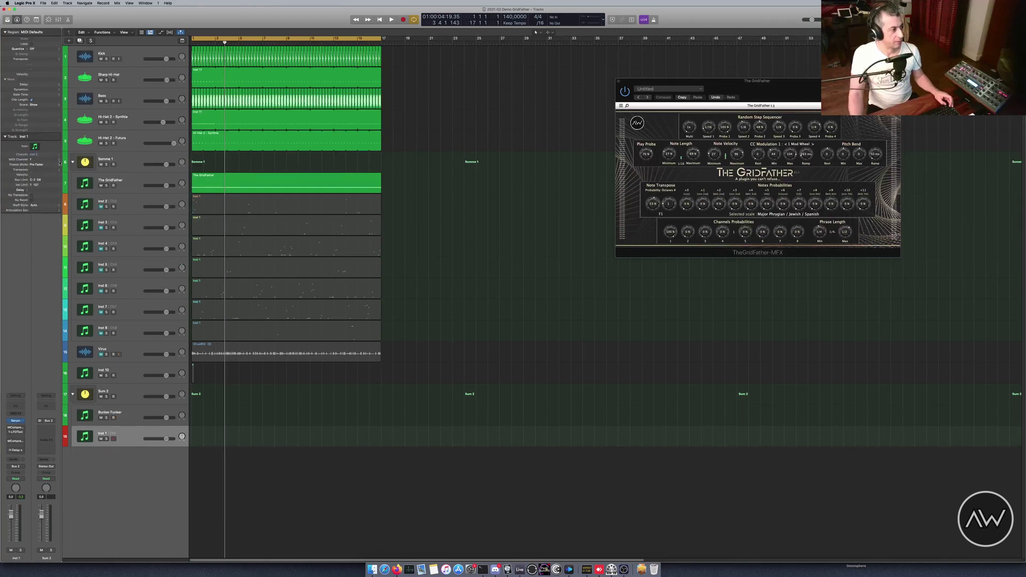
click(60, 163)
click(40, 156)
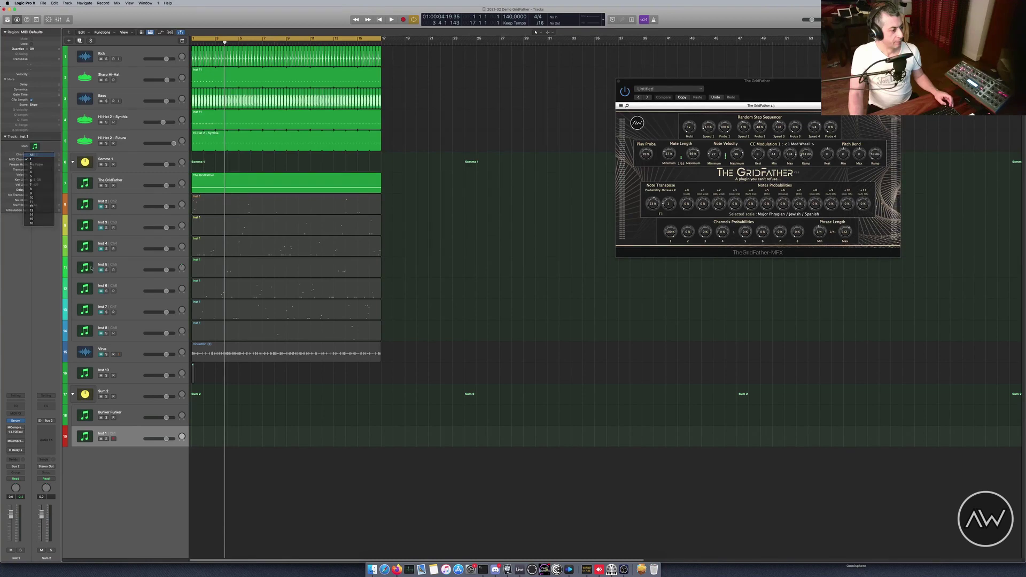
click(133, 388)
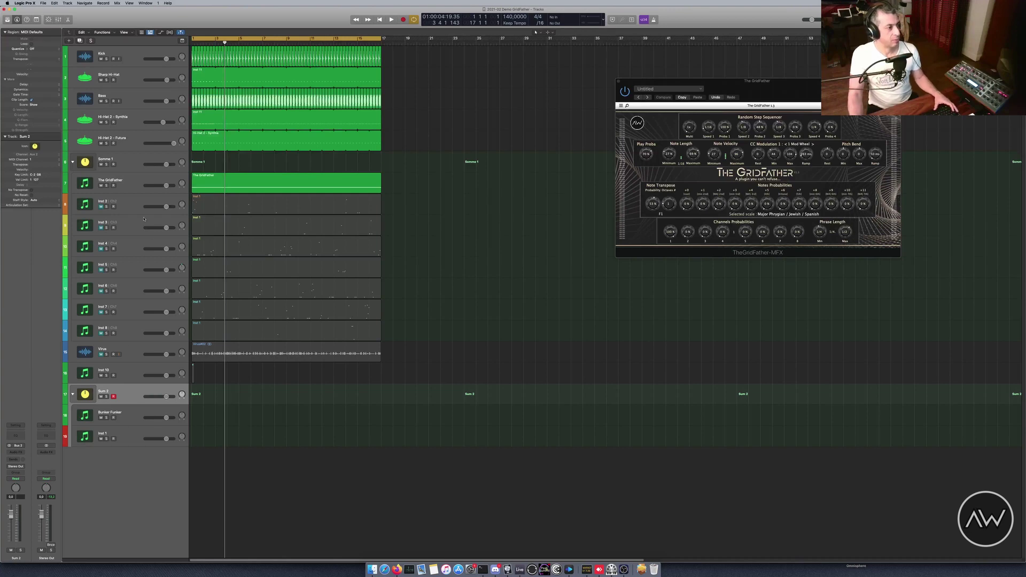
Play the project through the Sum 2 stack and record The GridFather's MIDI output onto its main track
key(space)
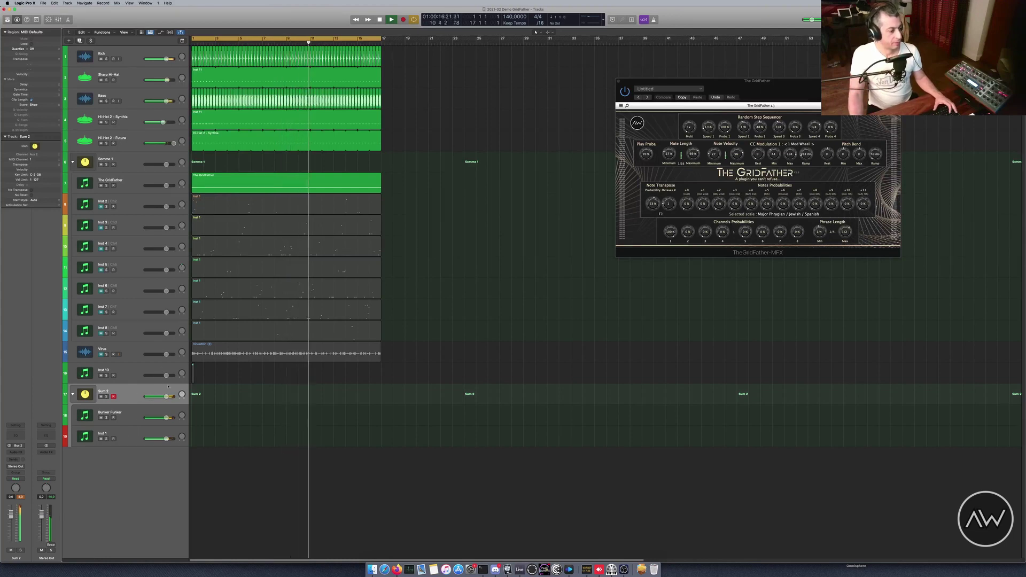
click(403, 20)
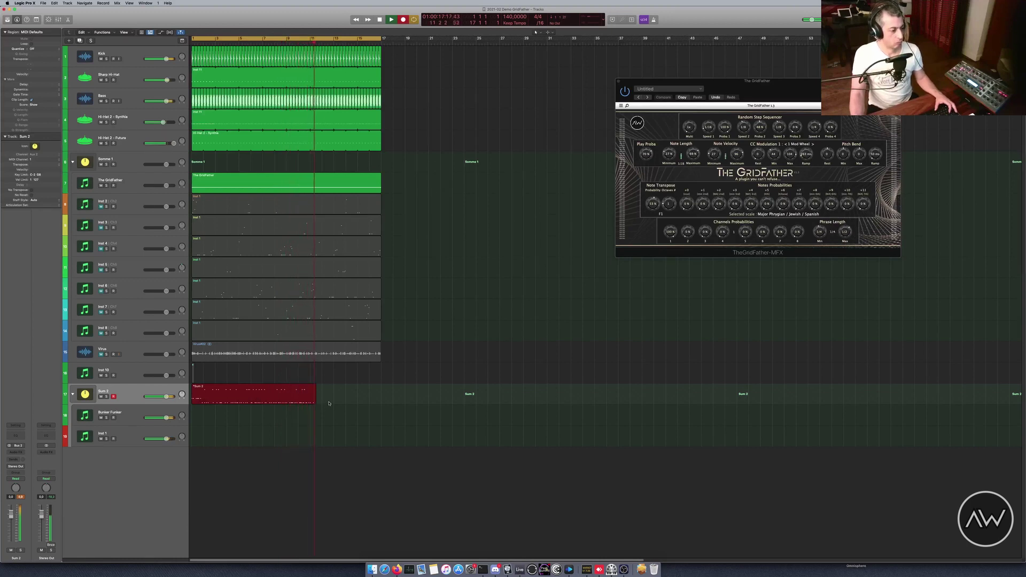
key(space)
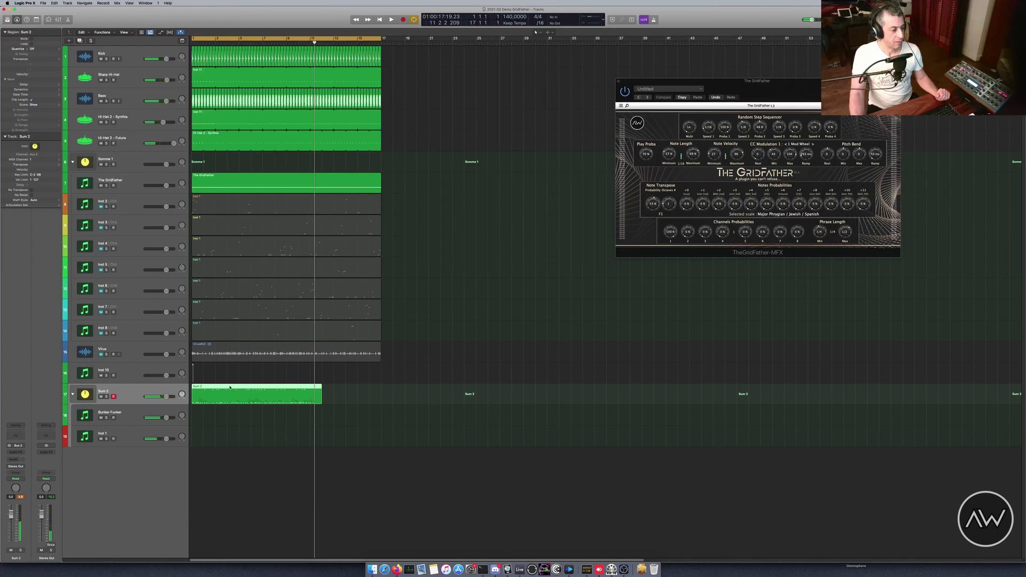
Bypass The GridFather and play the recorded Sum 2 region from the start while adjusting the Bunker Funker and Inst 1 volumes
click(129, 183)
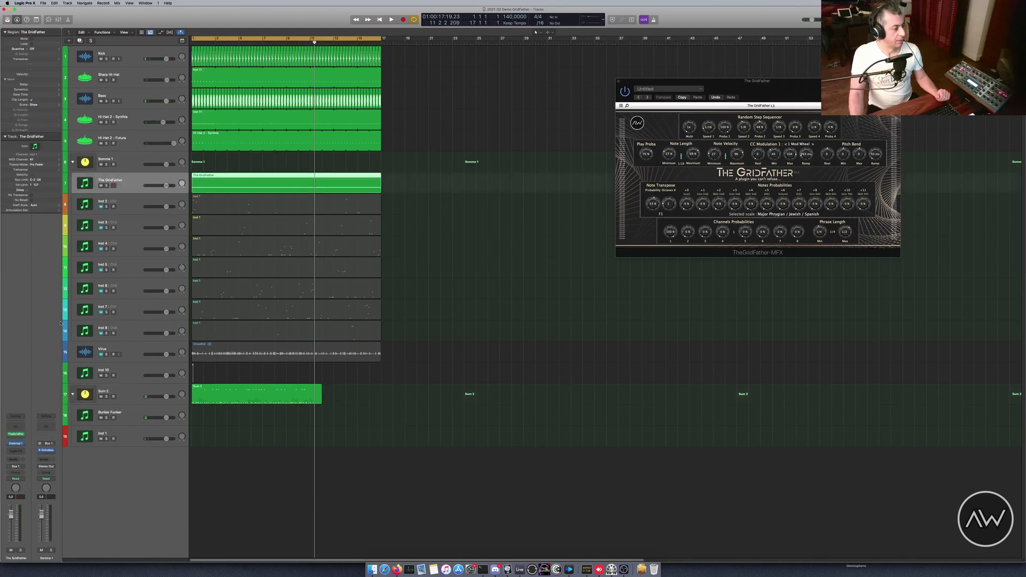
click(129, 391)
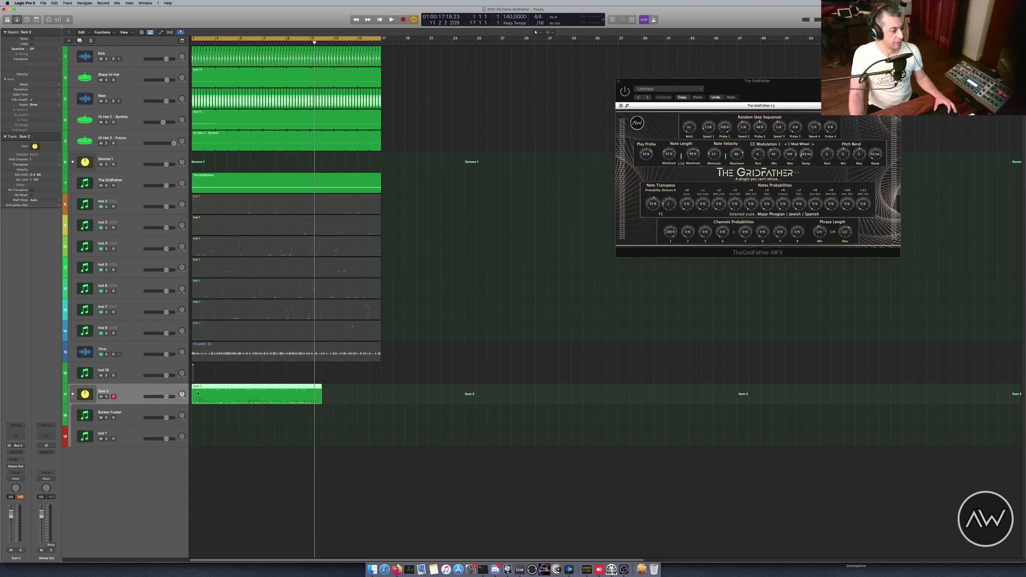
key(Return)
key(space)
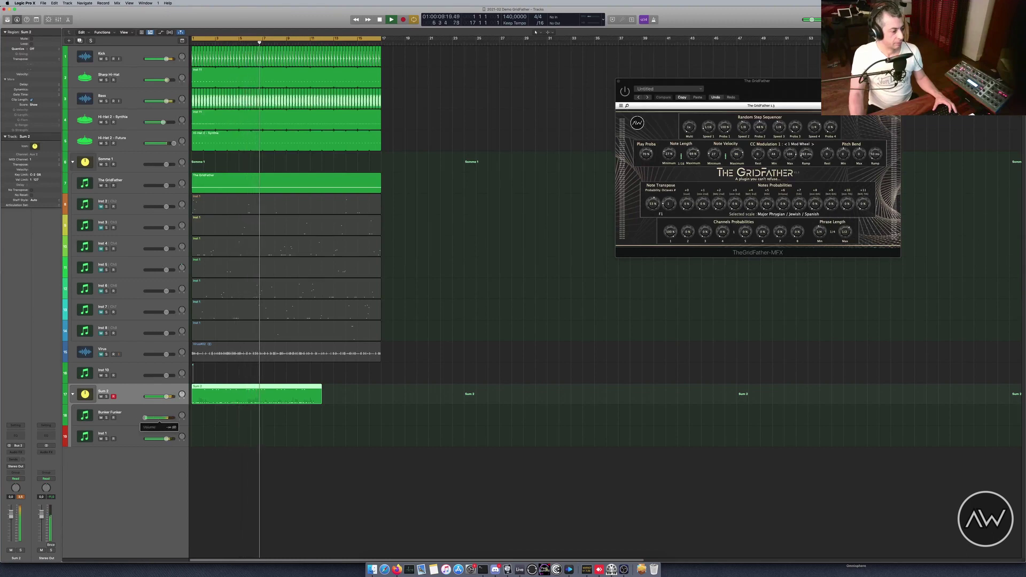
drag(166, 419, 160, 439)
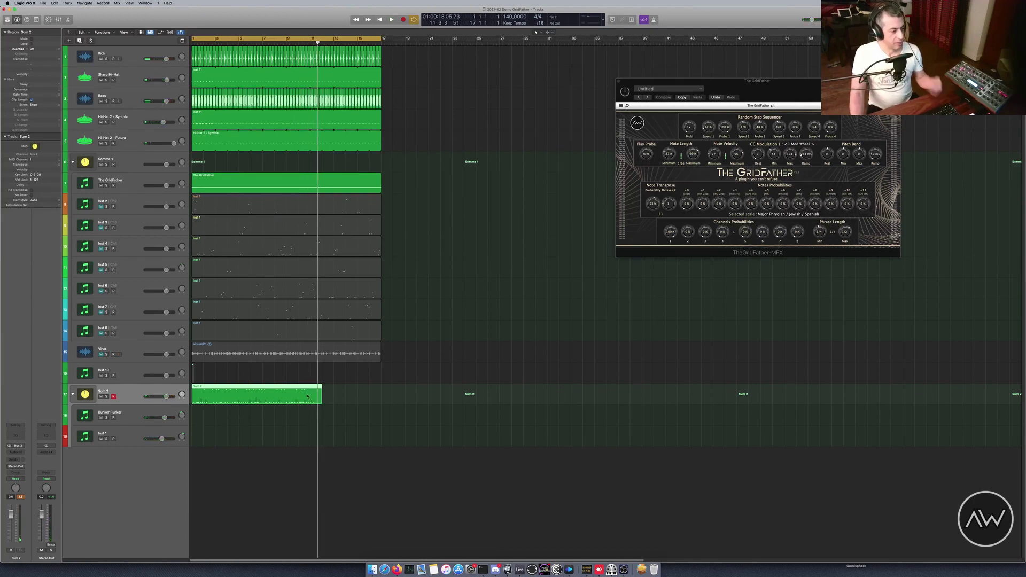
Split bar 1 off the recorded Sum 2 region and move it onto the Bunker Funker track
click(192, 403)
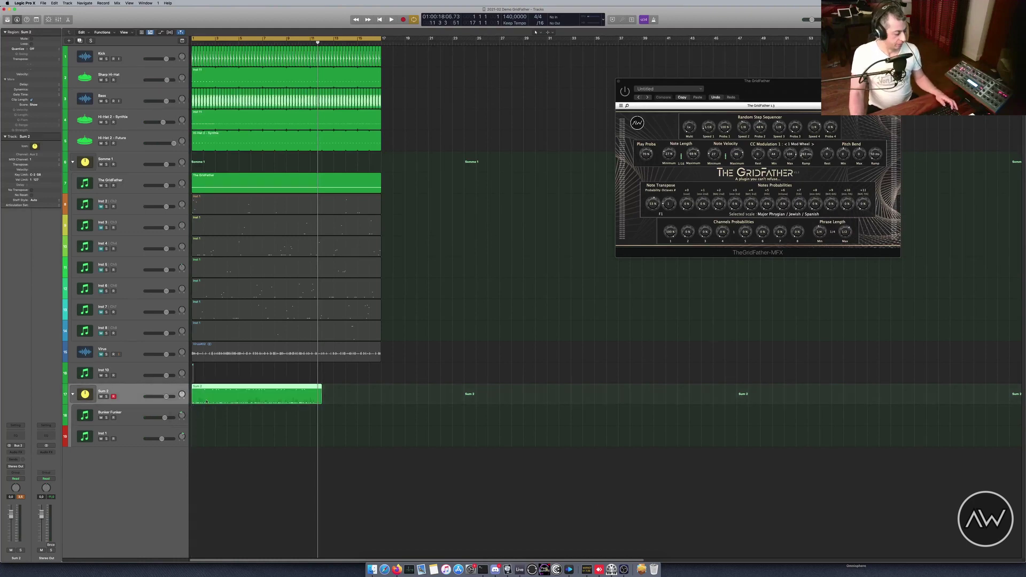
drag(203, 394, 198, 388)
click(197, 388)
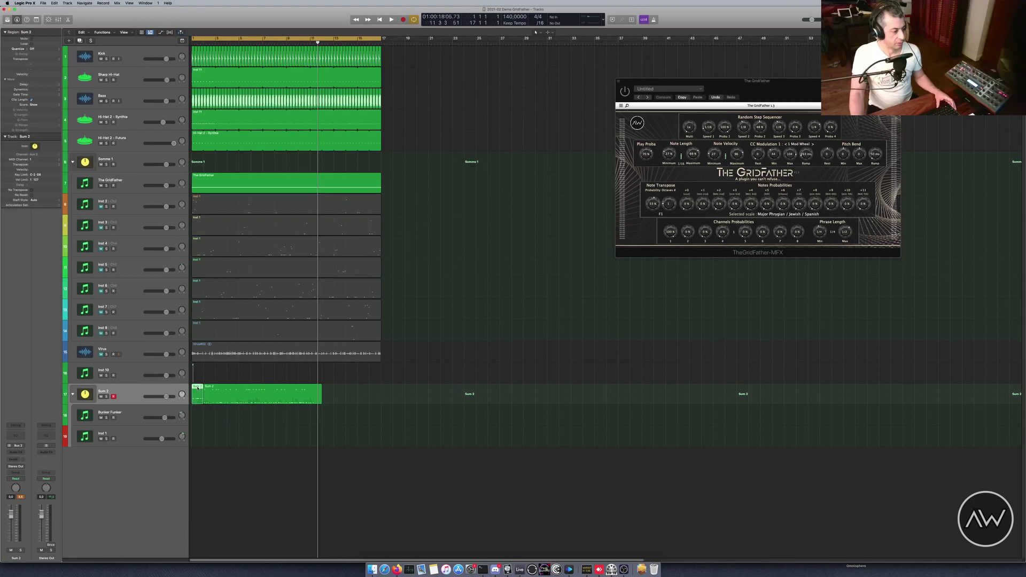
key(Delete)
Split bar 3 out of the Sum 2 region, keeping notes that cross the split, and move it onto the Bunker Funker track
drag(216, 402, 222, 389)
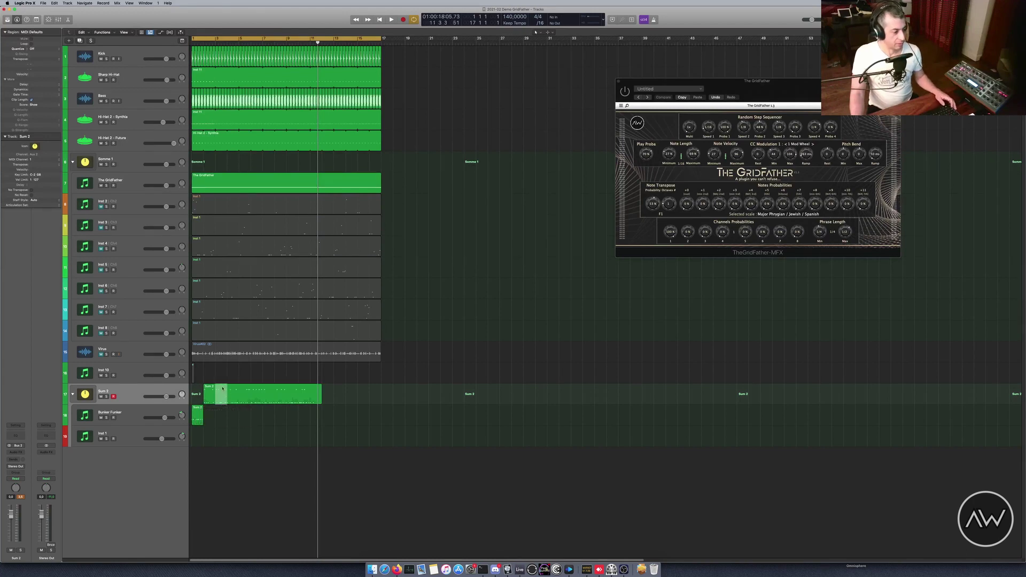
click(223, 388)
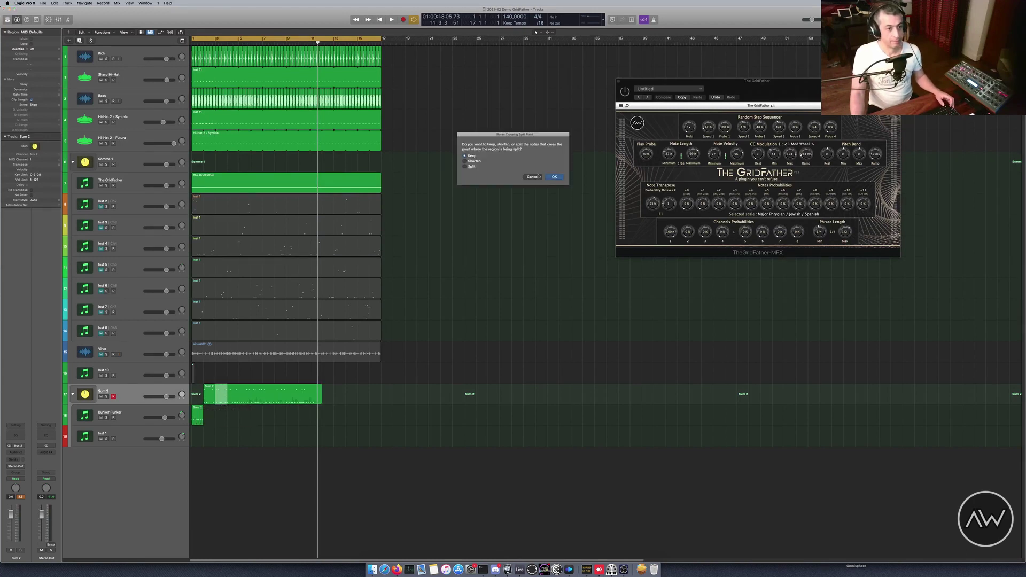
click(554, 176)
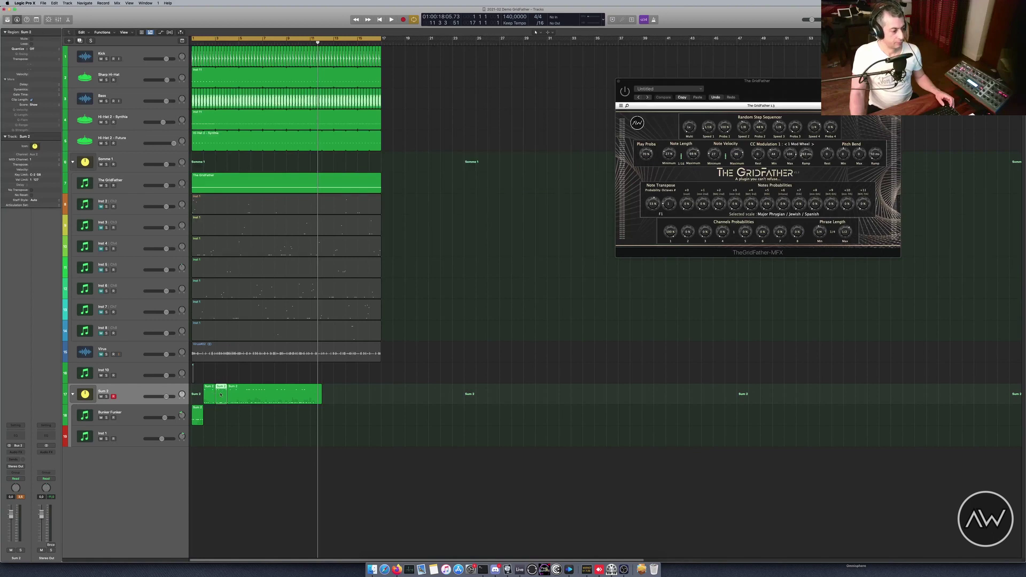
drag(221, 395, 222, 415)
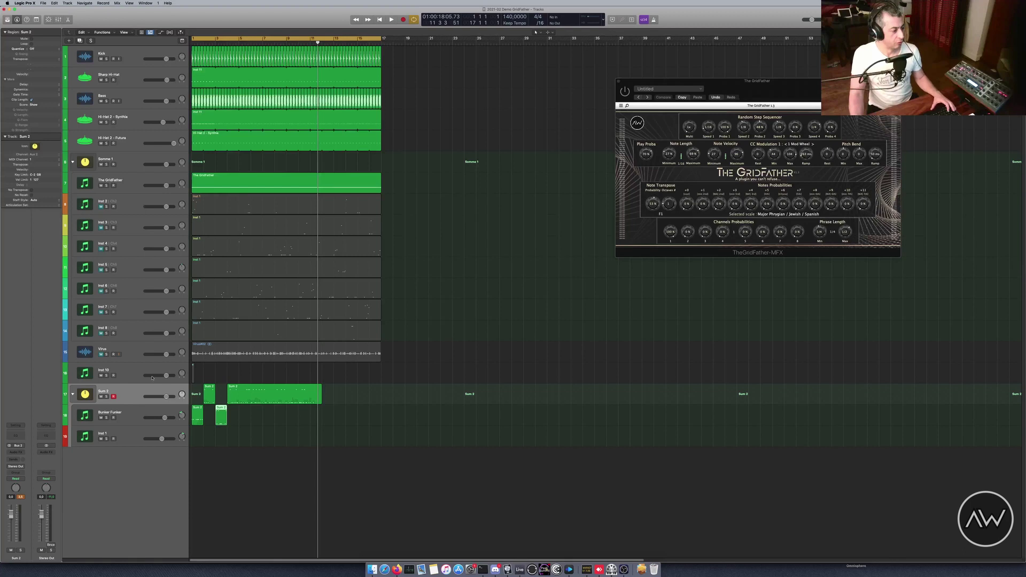
Play the rearranged regions with the Sum 2 stack soloed, select the long remaining Sum 2 region, and stop playback
key(space)
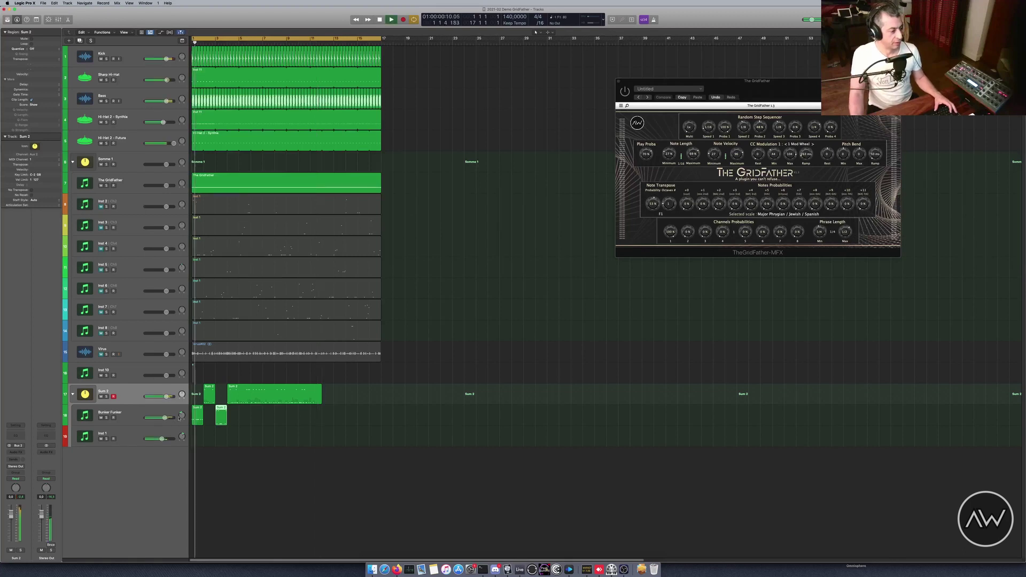
click(106, 396)
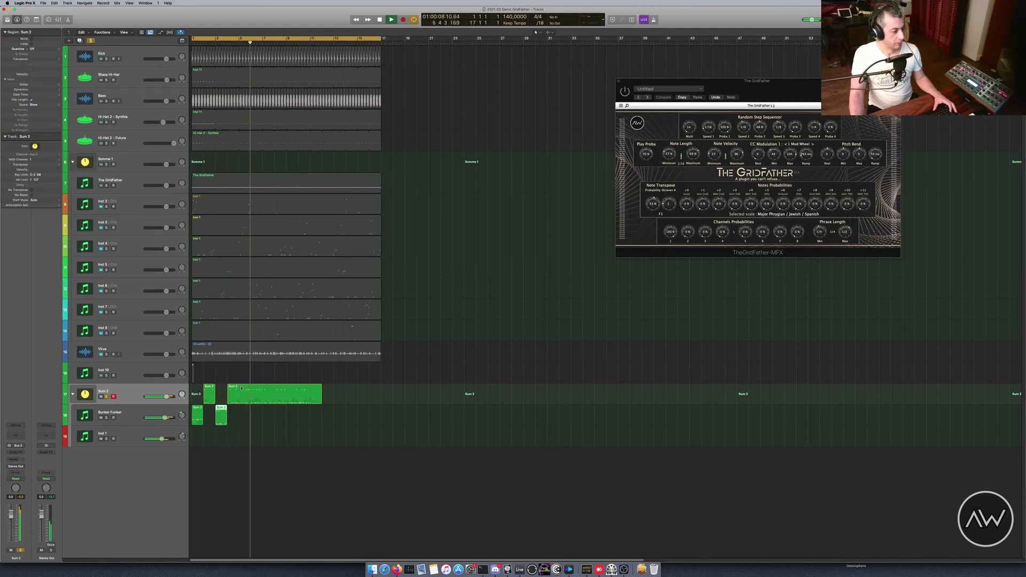
drag(231, 393, 257, 402)
key(space)
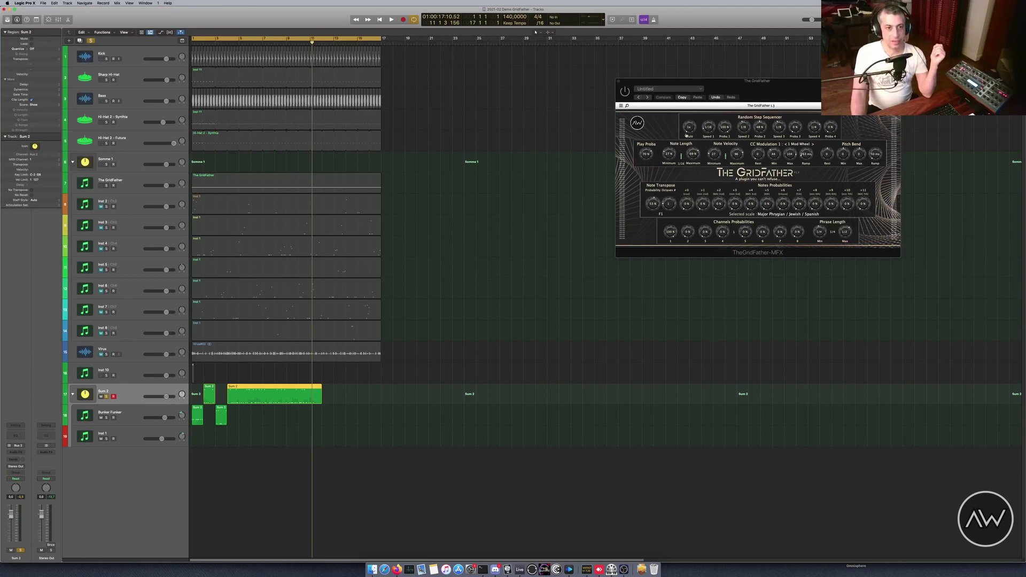
Move The GridFather's plug-in window to the middle of the arrangement area
drag(726, 85, 526, 165)
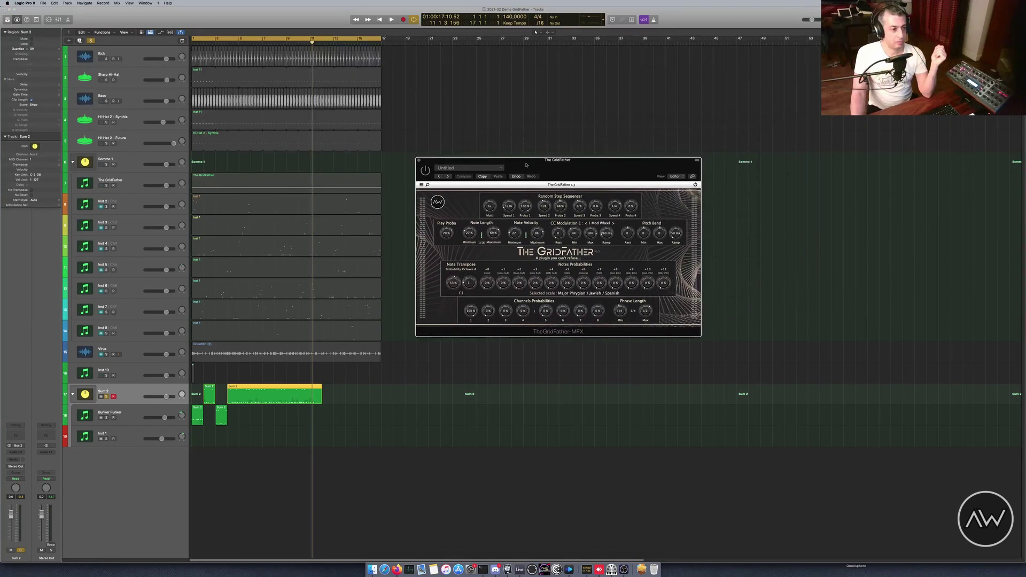